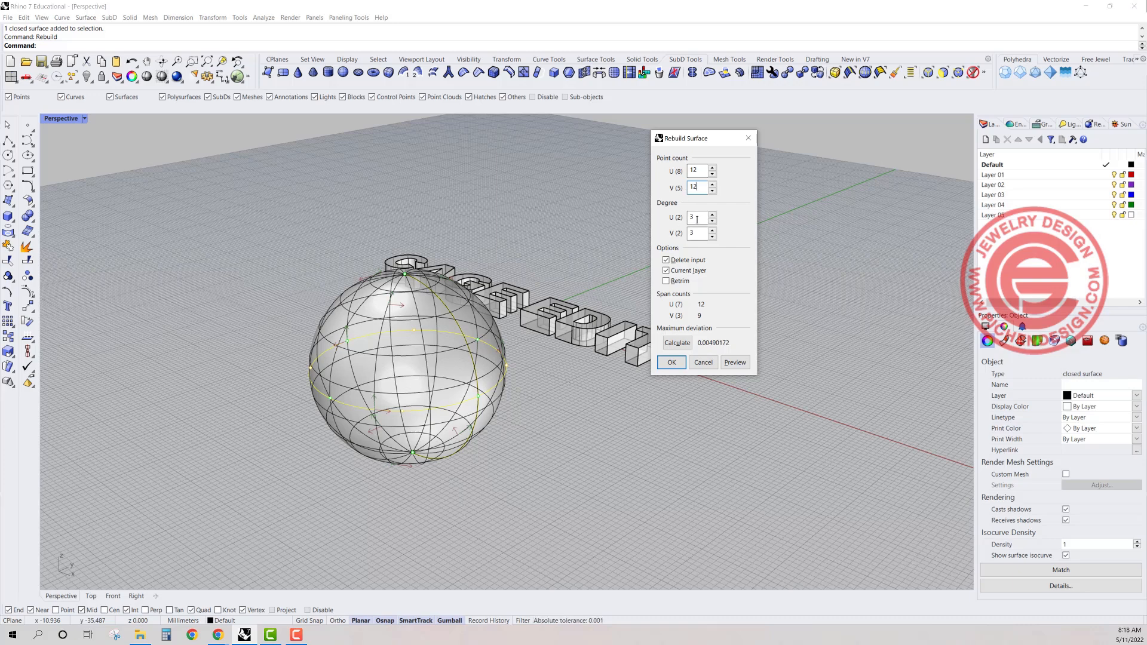
# Step: Rebuild the sphere with 12 points and degree 3 in both U and V, and turn on its control points
pyautogui.click(672, 362)
pyautogui.moveTo(673, 360); pyautogui.dragTo(222, 183, button='right')
pyautogui.click(28, 292)
# Step: Select the sphere's uppermost control points and move them up and outward to stretch it into a pointed blob
pyautogui.moveTo(442, 334); pyautogui.dragTo(442, 205, button='right')
pyautogui.moveTo(627, 257); pyautogui.dragTo(625, 255)
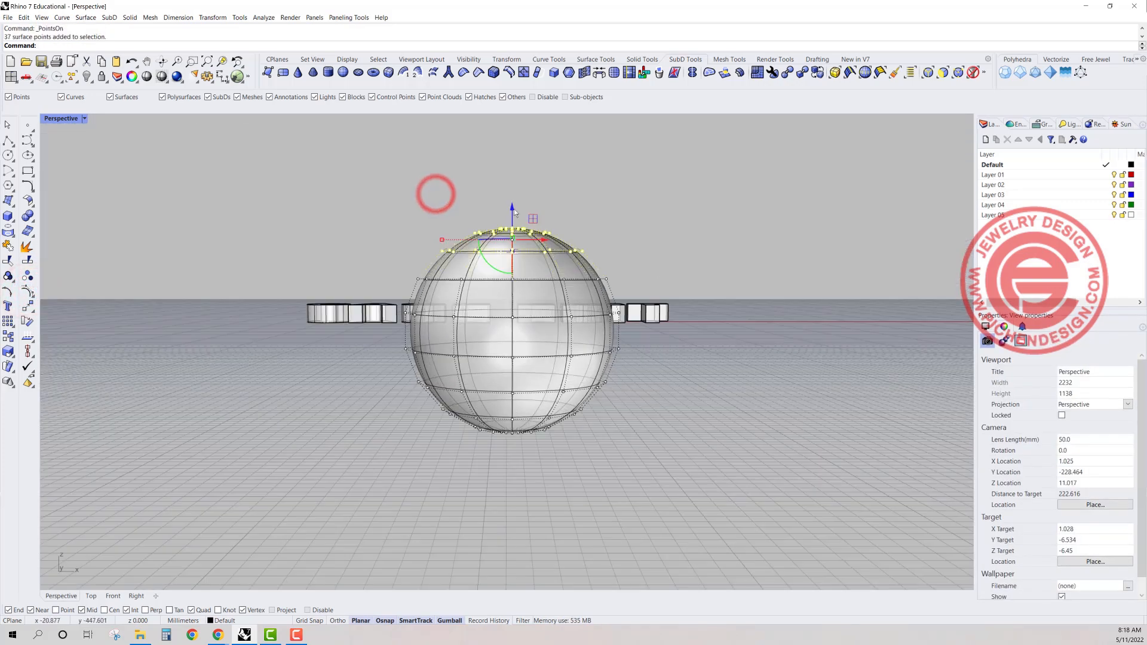
pyautogui.moveTo(515, 203); pyautogui.dragTo(758, 237)
pyautogui.moveTo(758, 237); pyautogui.dragTo(693, 384, button='right')
pyautogui.moveTo(494, 425); pyautogui.dragTo(582, 451, button='right')
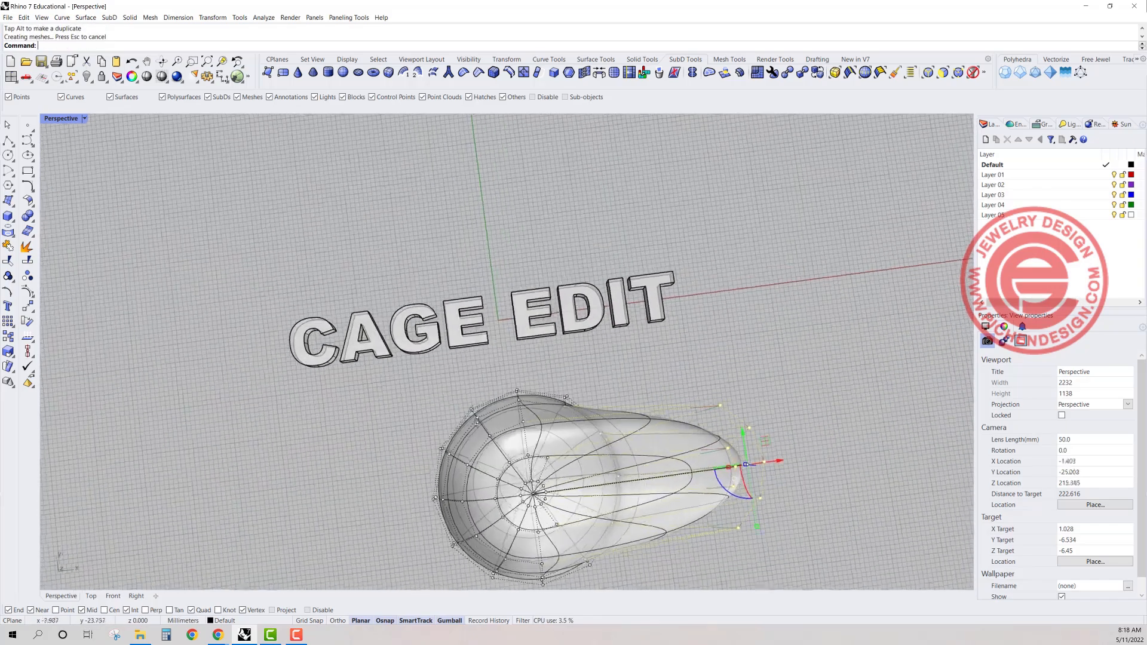
pyautogui.moveTo(717, 489); pyautogui.dragTo(747, 481)
pyautogui.moveTo(765, 440); pyautogui.dragTo(621, 404)
# Step: Hide the control points and select the deformed sphere to check its object type
pyautogui.click(404, 408)
pyautogui.moveTo(402, 405); pyautogui.dragTo(648, 290, button='right')
pyautogui.click(646, 287)
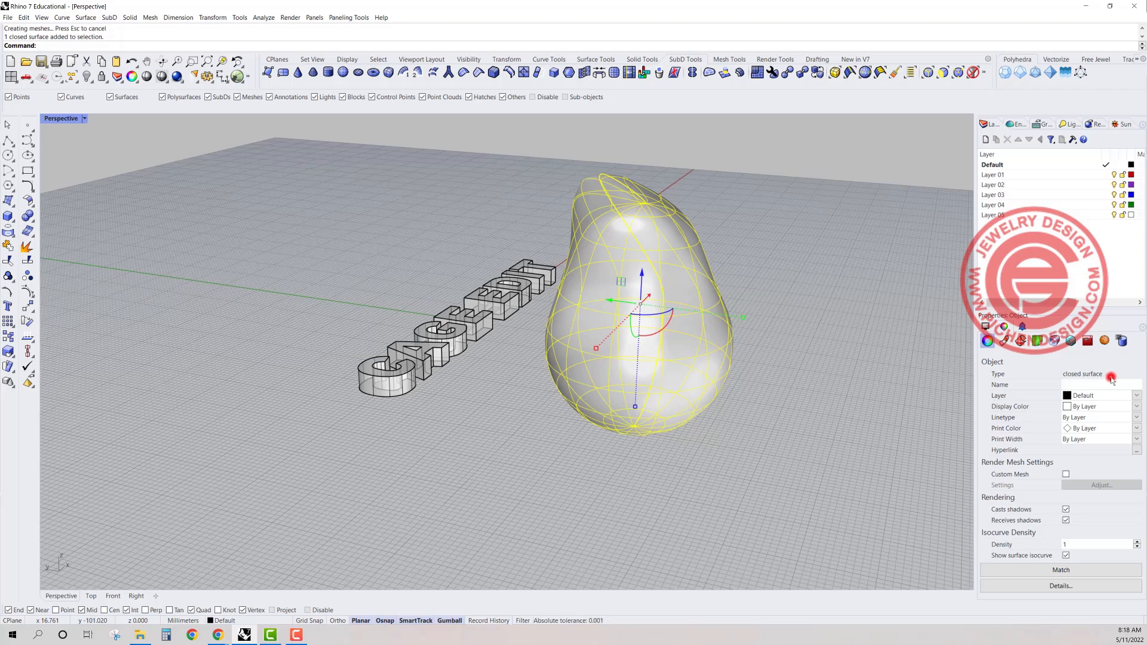
# Step: Show all four viewports and create a box overlapping the side of the deformed sphere opposite its stretched tip
pyautogui.moveTo(701, 274); pyautogui.dragTo(610, 319, button='right')
pyautogui.doubleClick(63, 119)
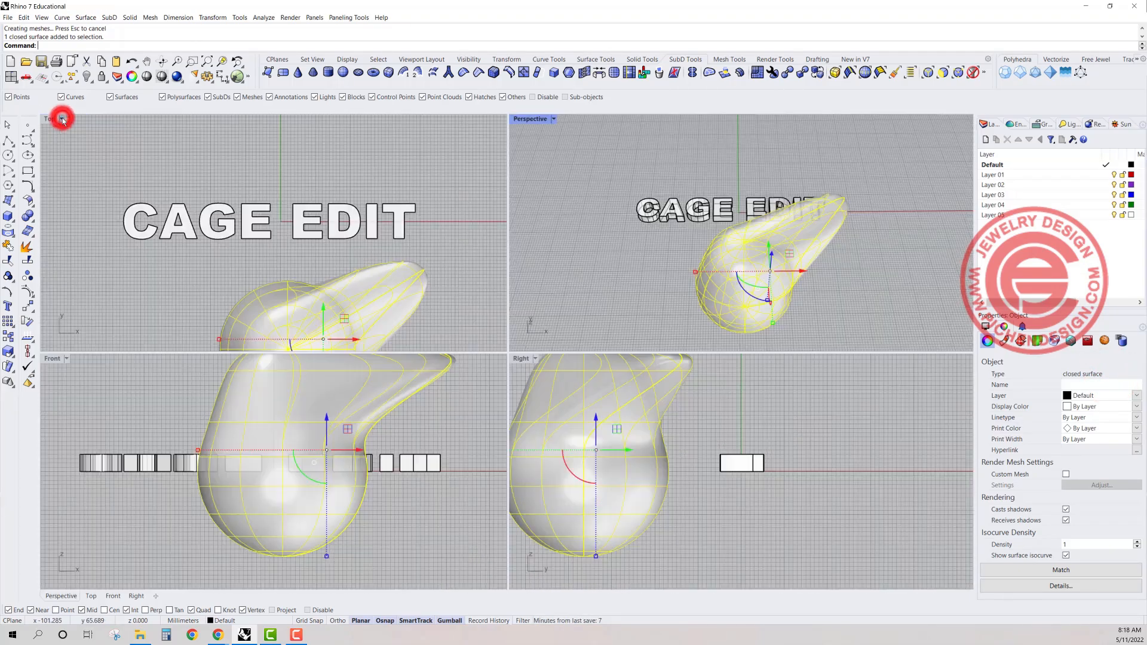
pyautogui.moveTo(288, 289); pyautogui.dragTo(312, 187, button='right')
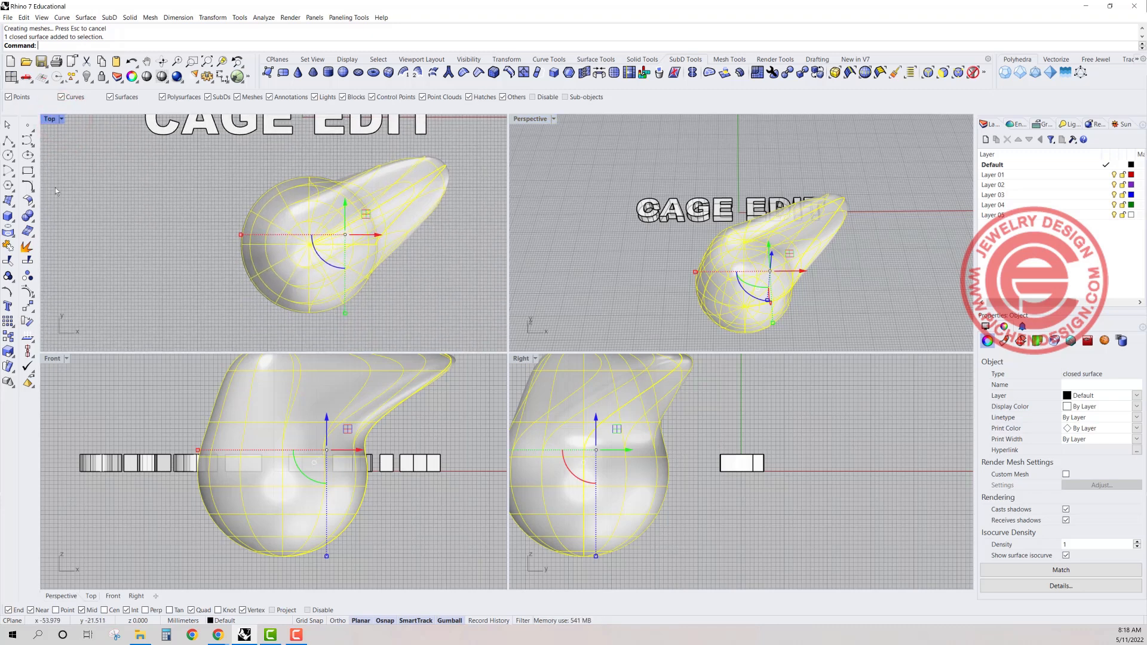
pyautogui.click(7, 216)
pyautogui.click(169, 191)
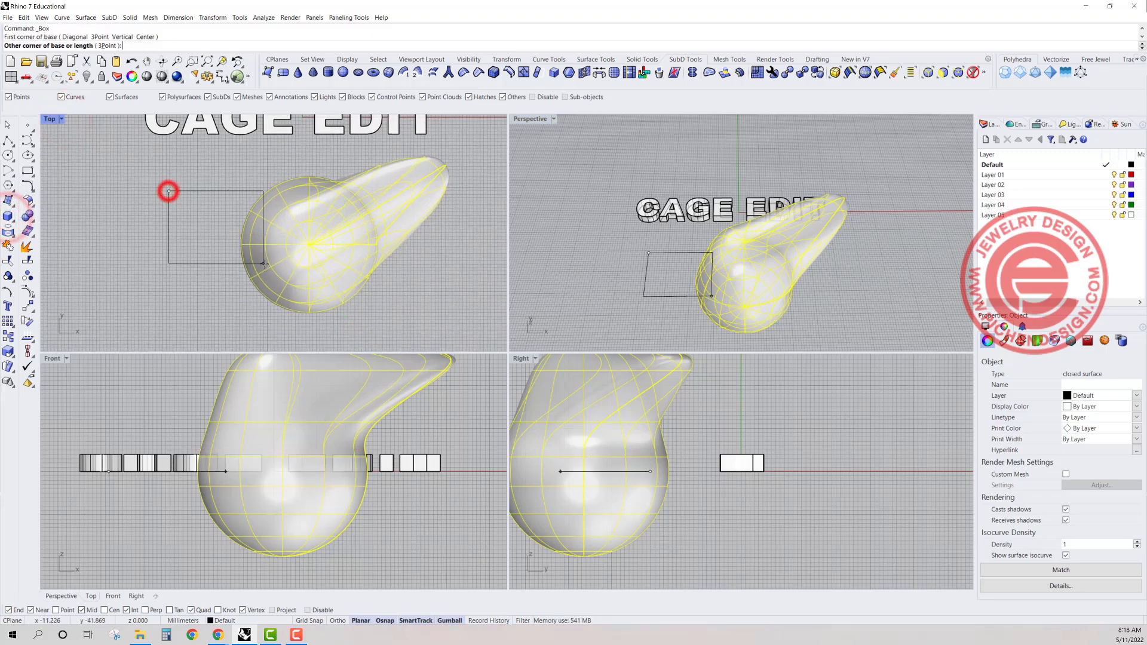
pyautogui.click(268, 264)
pyautogui.click(182, 368)
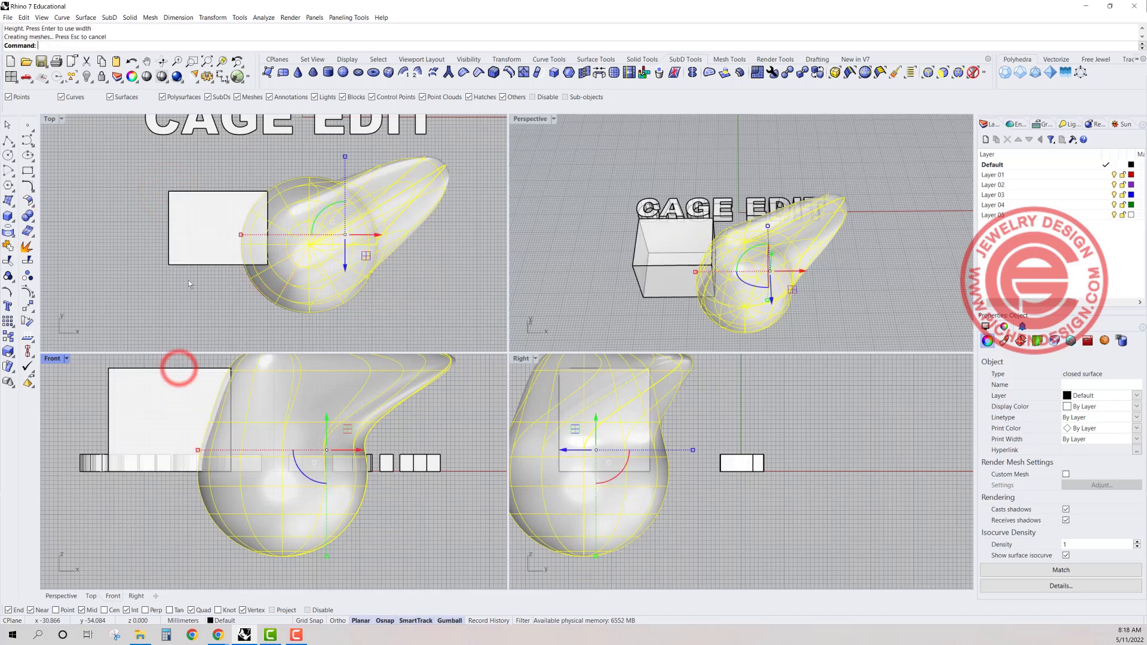
# Step: Move the box further into the deformed sphere and Boolean union the two objects
pyautogui.click(204, 225)
pyautogui.moveTo(239, 207); pyautogui.dragTo(244, 229)
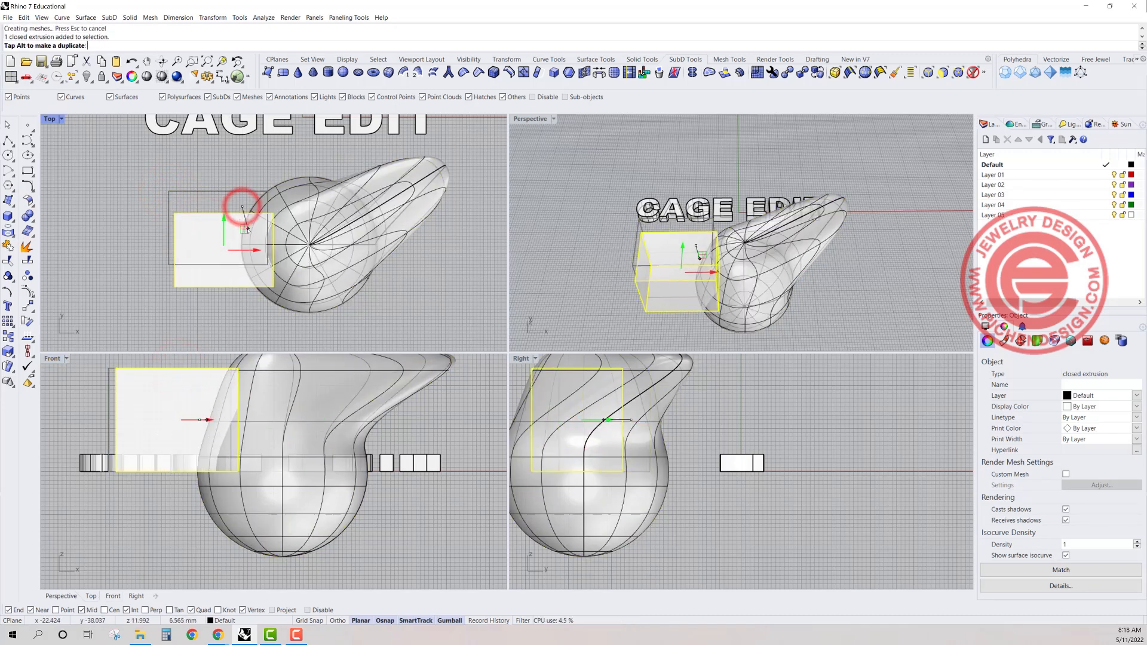
pyautogui.click(169, 178)
pyautogui.moveTo(368, 315); pyautogui.dragTo(197, 239)
pyautogui.click(31, 212)
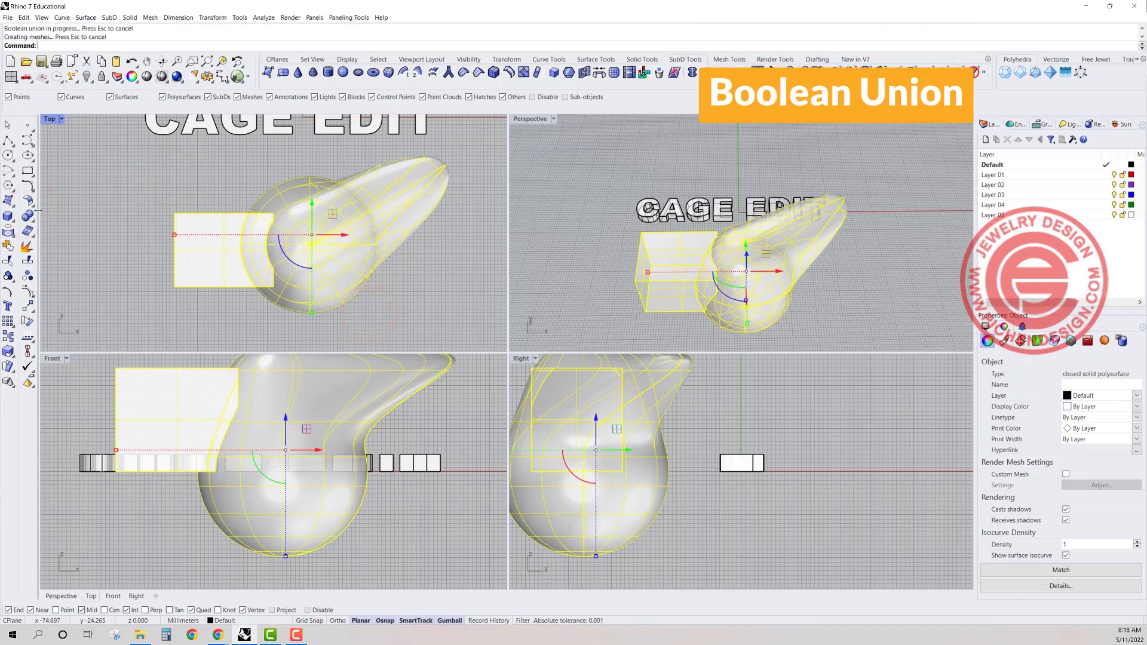
# Step: Select the united solid in the Perspective view to check its object type
pyautogui.click(144, 231)
pyautogui.moveTo(798, 296); pyautogui.dragTo(730, 248, button='right')
pyautogui.click(649, 221)
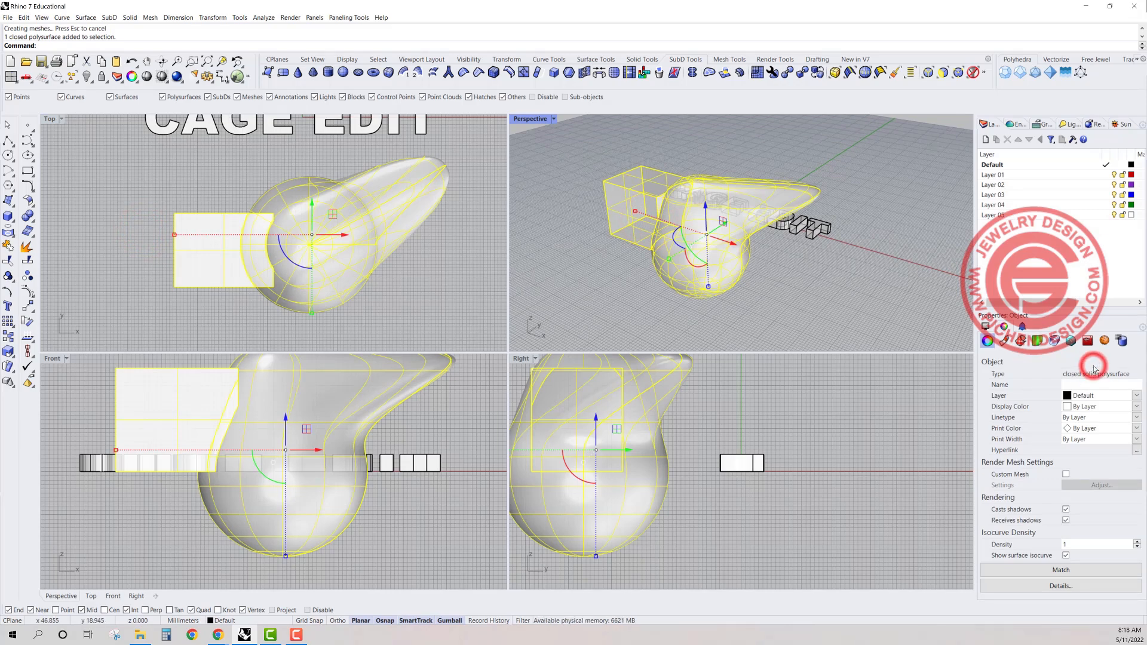
# Step: Maximize the Perspective view and try to turn on control points for the united solid
pyautogui.doubleClick(536, 123)
pyautogui.moveTo(391, 243); pyautogui.dragTo(533, 294, button='right')
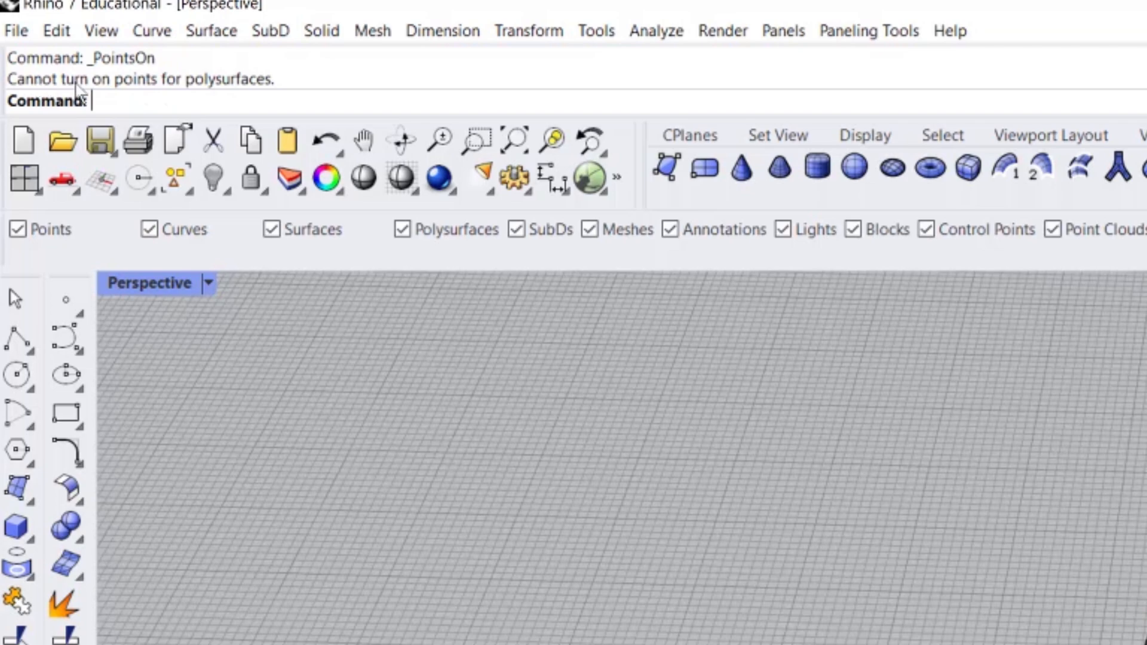
pyautogui.click(200, 103)
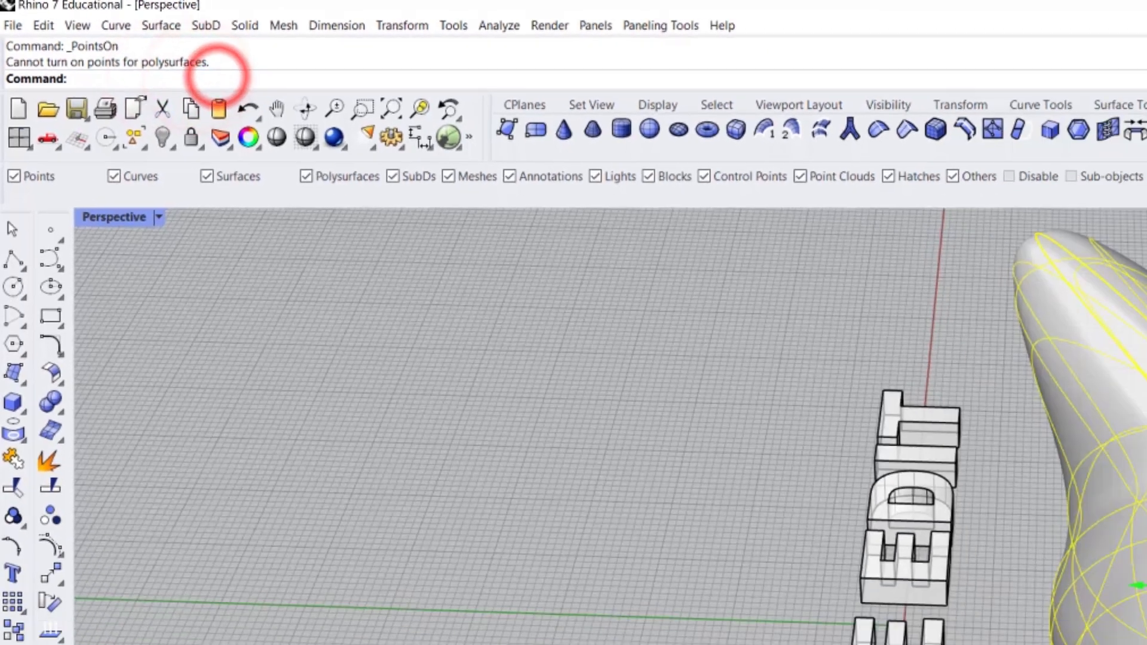
pyautogui.moveTo(670, 305); pyautogui.dragTo(601, 301, button='right')
pyautogui.scroll(2, 595, 366)
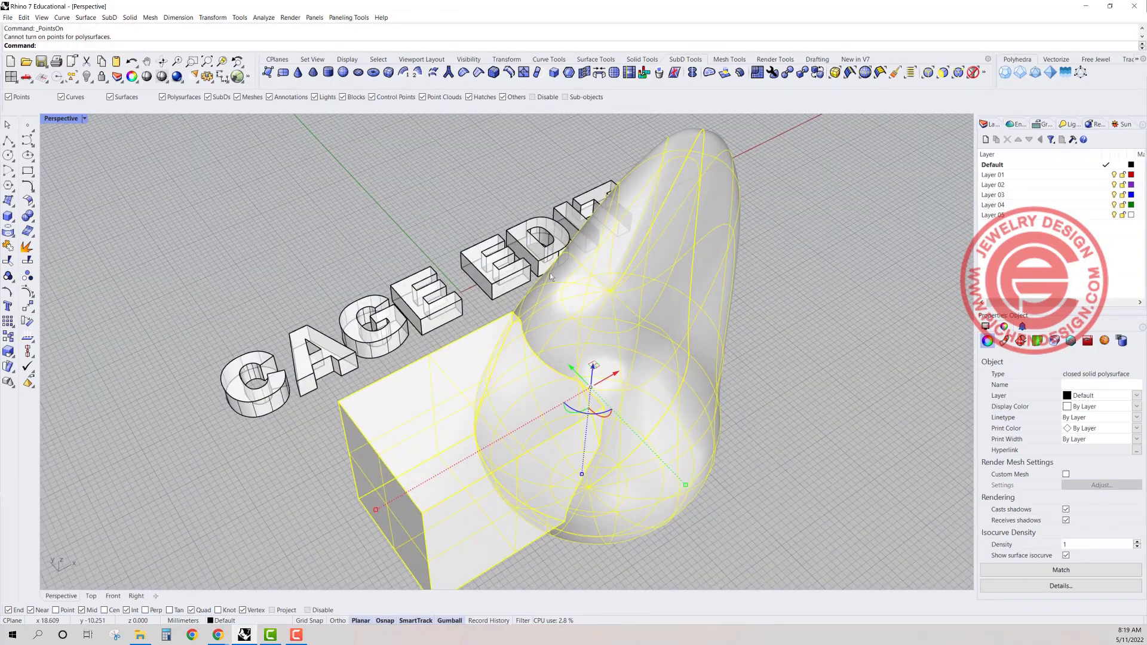
# Step: Explode the united solid and select individual box faces to check that they are separate surfaces
pyautogui.moveTo(584, 332); pyautogui.dragTo(432, 278, button='right')
pyautogui.click(28, 248)
pyautogui.click(127, 341)
pyautogui.click(238, 258)
pyautogui.click(217, 294)
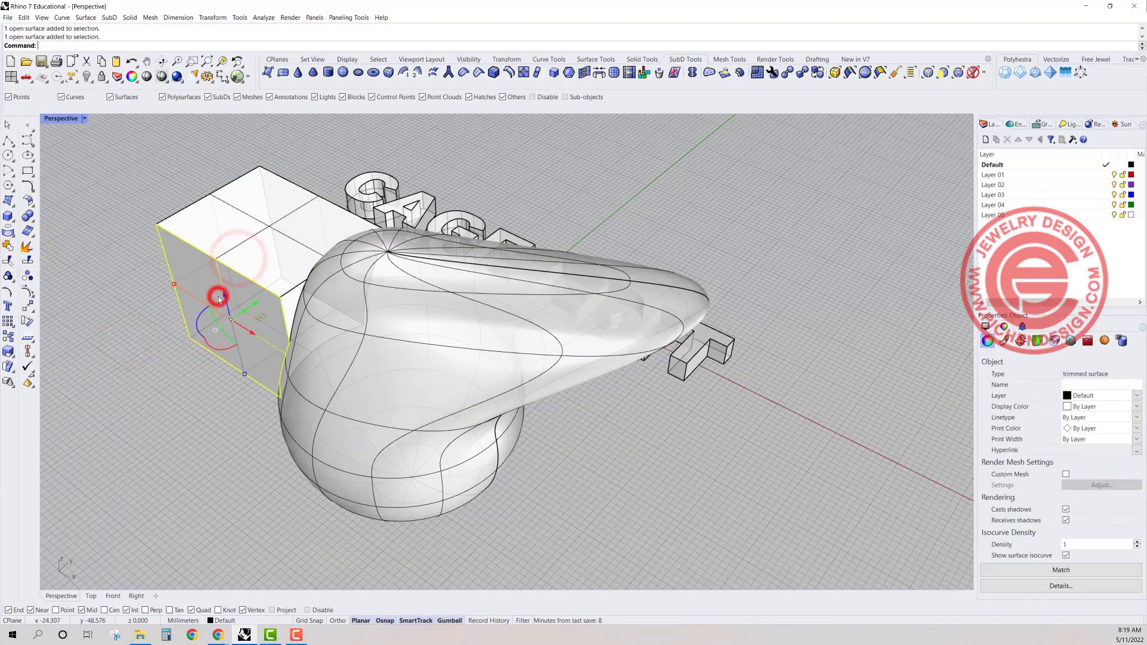
# Step: Turn on the control points of the exploded blob surface and pull one point near the box far outward
pyautogui.click(379, 406)
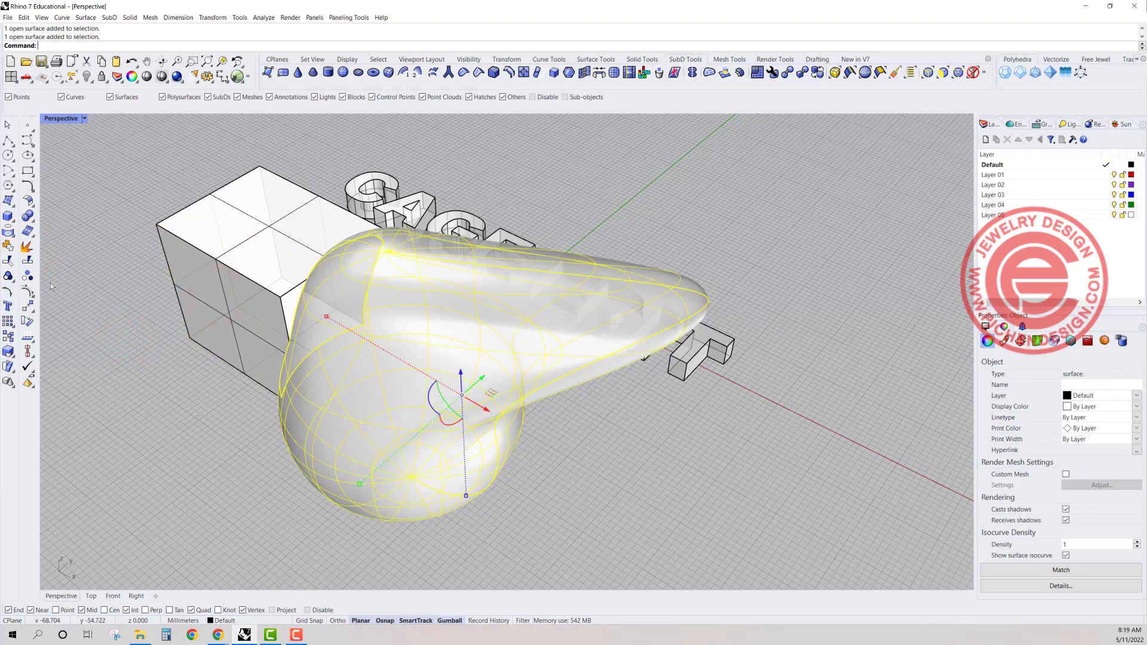
pyautogui.click(30, 292)
pyautogui.click(280, 382)
pyautogui.moveTo(307, 365); pyautogui.dragTo(158, 470)
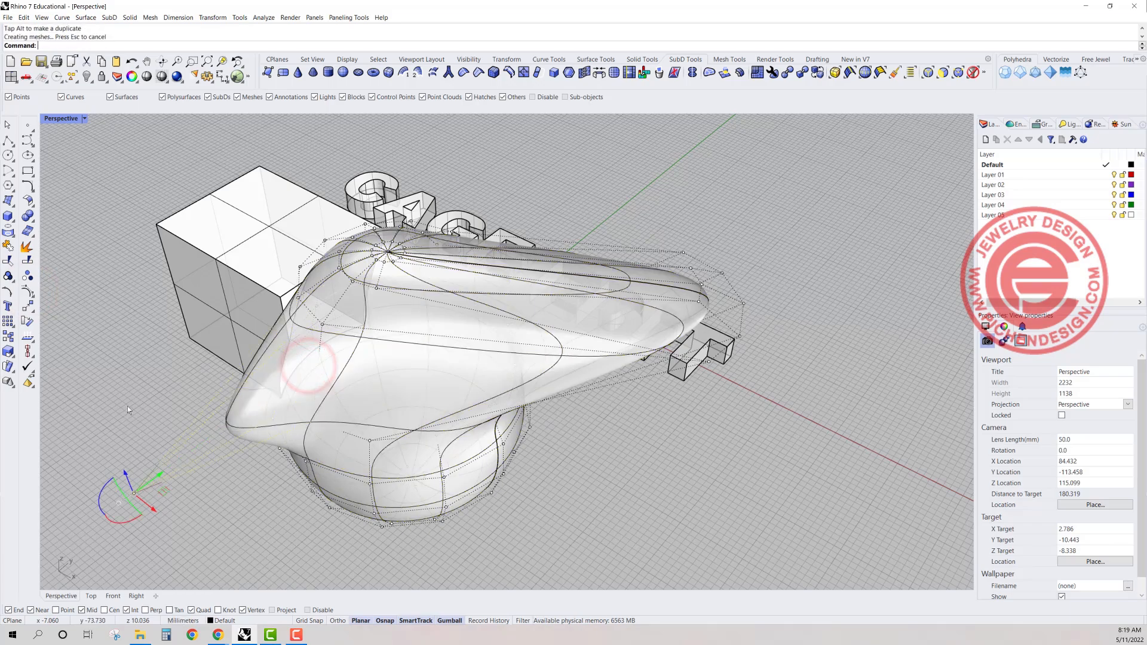
pyautogui.click(127, 407)
# Step: Examine the joint between the box and blob, undo the control point move and hide the control points
pyautogui.scroll(-4, 300, 340)
pyautogui.moveTo(301, 338); pyautogui.dragTo(498, 413, button='right')
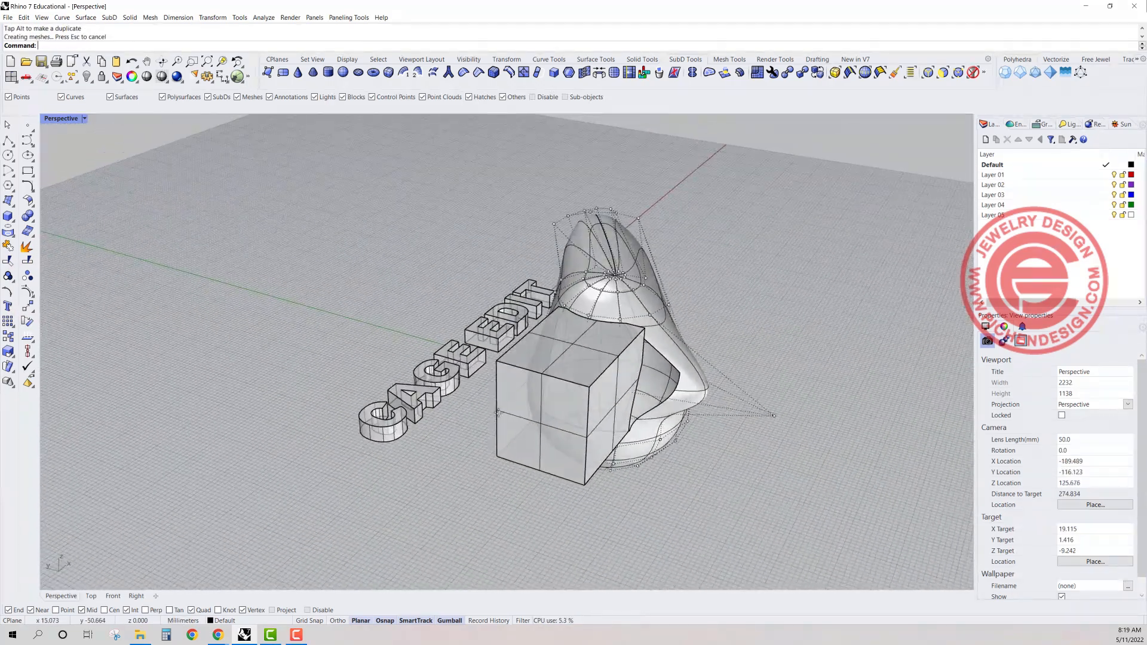
pyautogui.scroll(3, 652, 354)
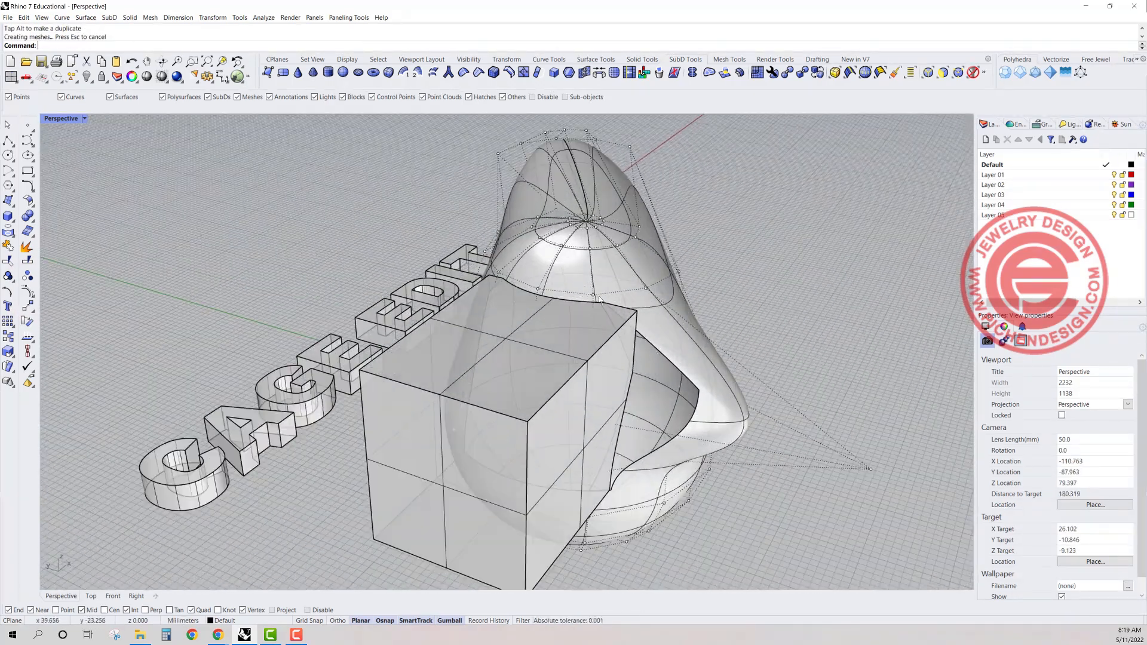
pyautogui.moveTo(647, 356); pyautogui.dragTo(607, 297, button='right')
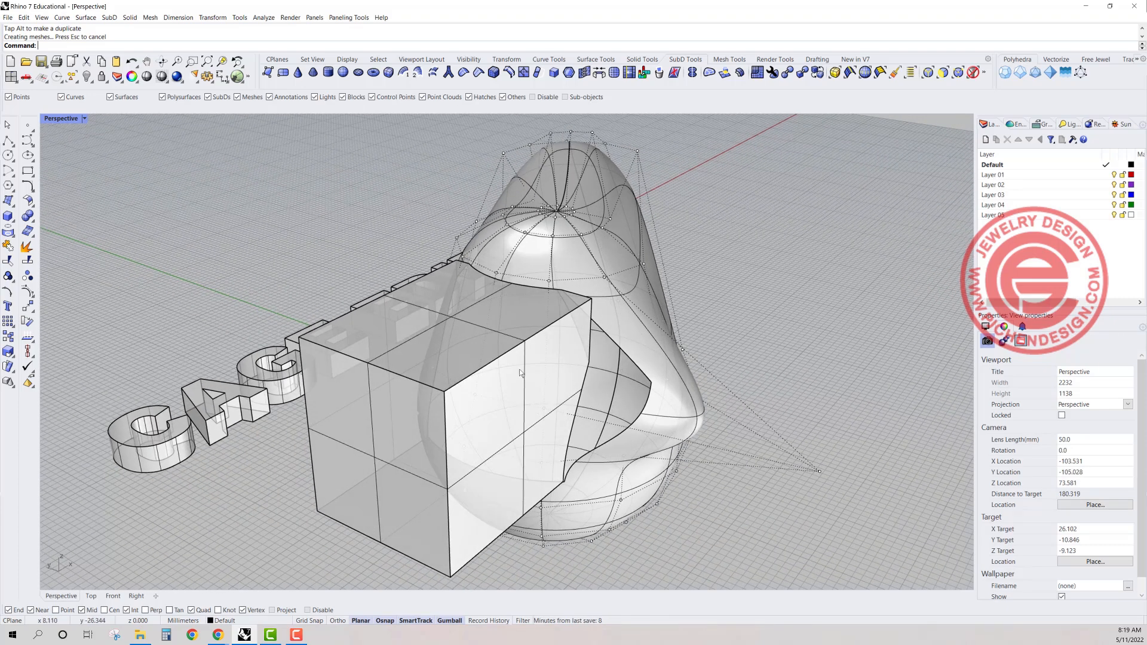
pyautogui.hotkey('ctrl', 'z')
pyautogui.click(784, 314)
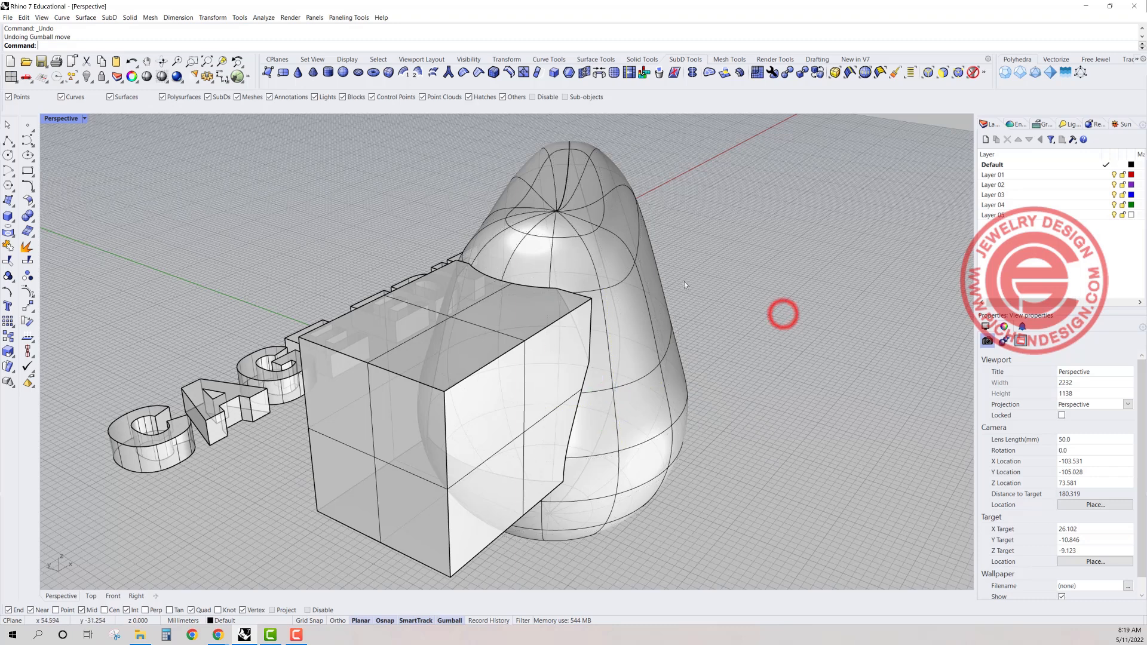
# Step: Delete all exploded box and blob surfaces, including the leftover trimmed surface, keeping only the CAGE EDIT letters
pyautogui.moveTo(795, 463); pyautogui.dragTo(591, 357)
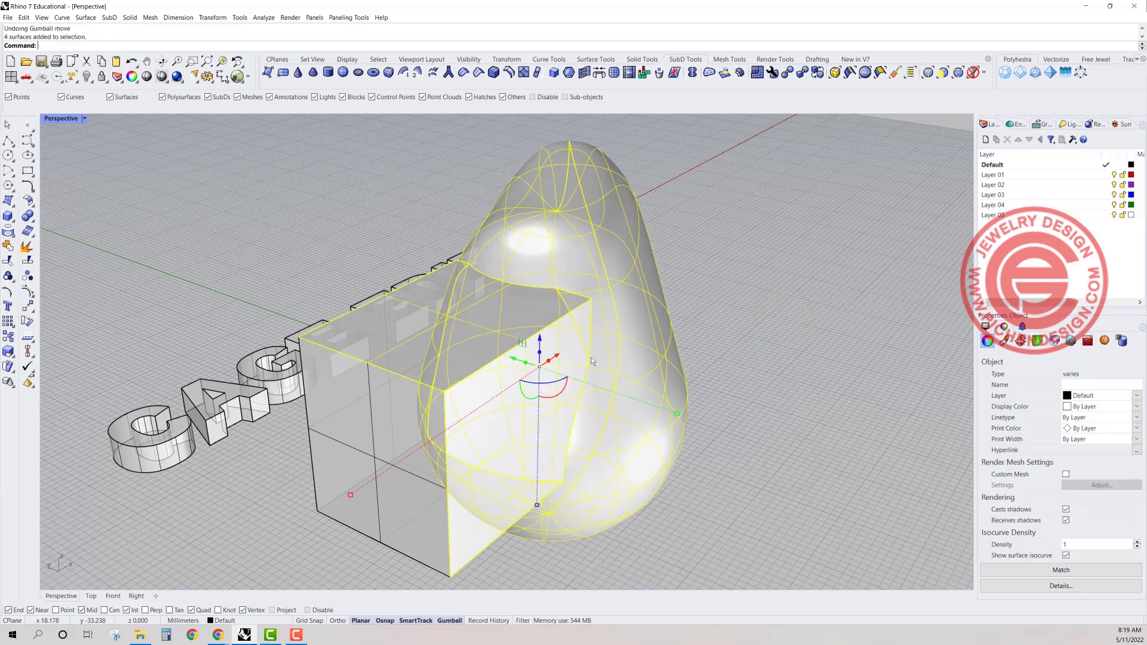
pyautogui.press('Delete')
pyautogui.moveTo(623, 538); pyautogui.dragTo(358, 424)
pyautogui.press('Delete')
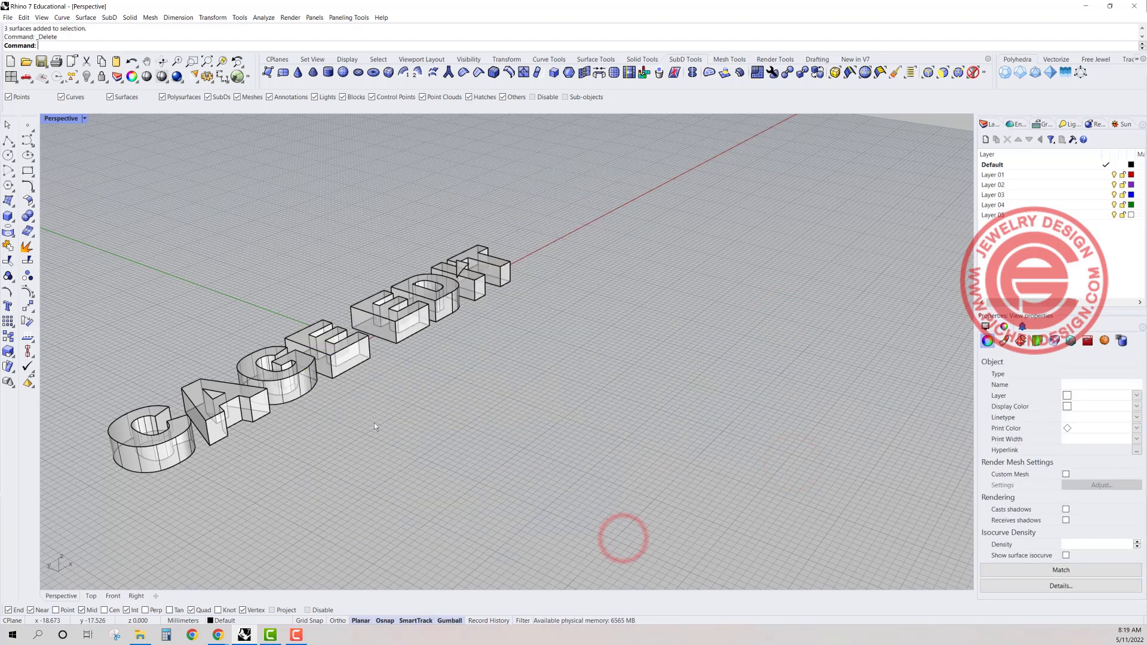
pyautogui.scroll(-5, 450, 255)
pyautogui.moveTo(452, 256); pyautogui.dragTo(379, 385, button='right')
pyautogui.moveTo(290, 370); pyautogui.dragTo(517, 499)
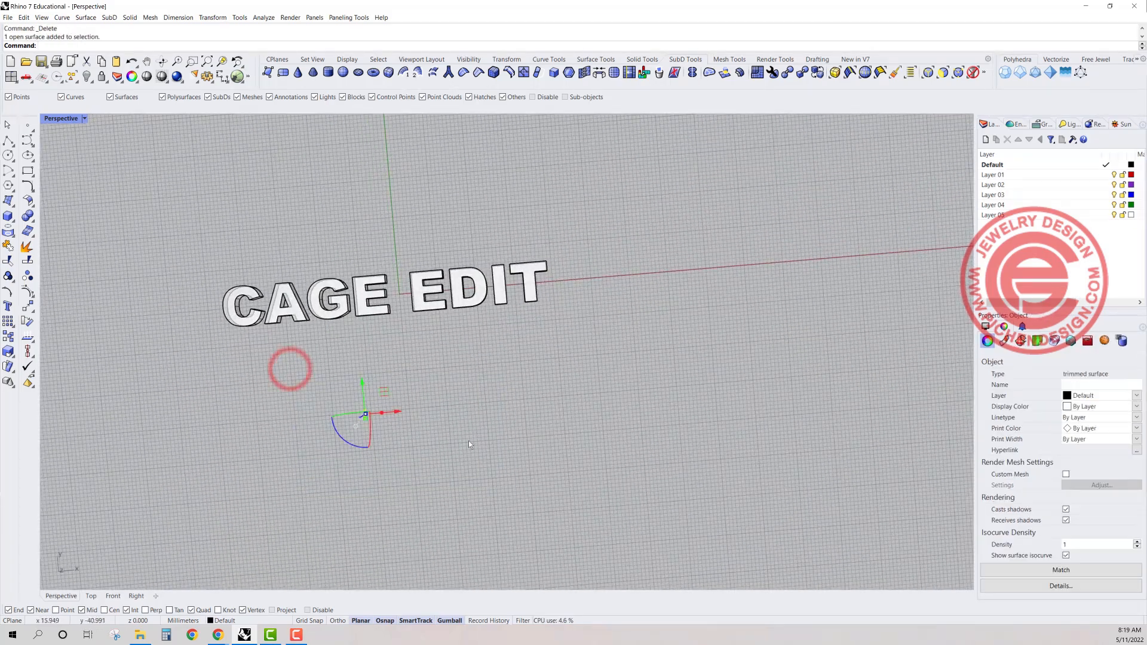
pyautogui.press('Delete')
# Step: Select the letter C at the start of the CAGE EDIT text to check its object type
pyautogui.keyDown('shift'); pyautogui.moveTo(341, 399); pyautogui.dragTo(458, 350, button='right'); pyautogui.keyUp('shift')
pyautogui.scroll(6, 398, 293)
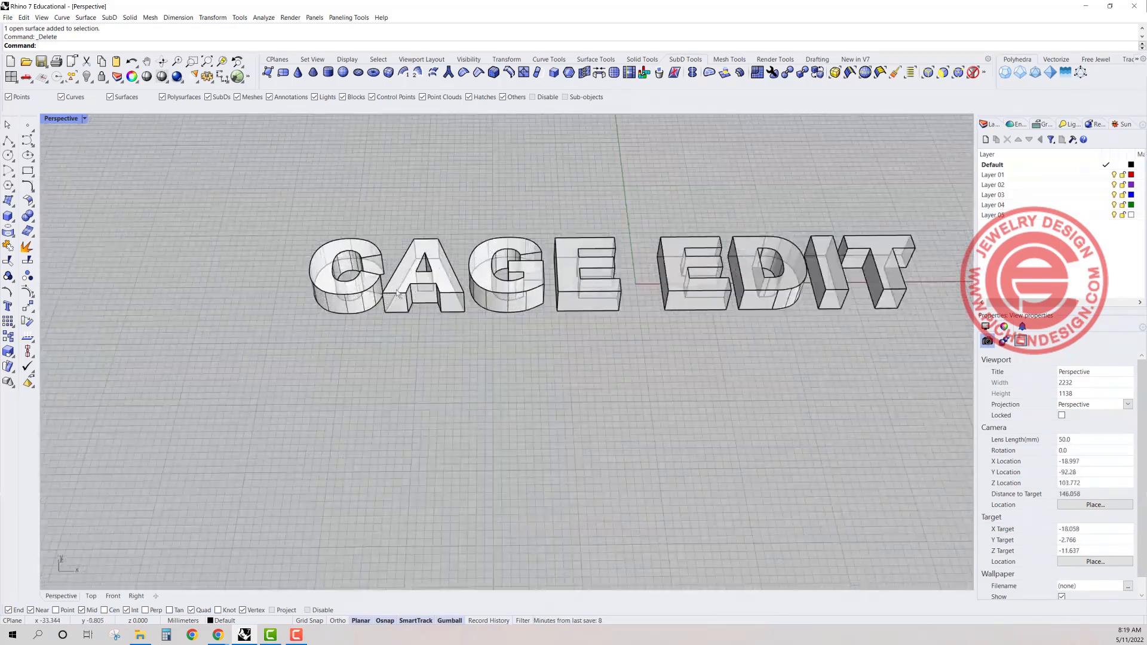
pyautogui.scroll(3, 383, 295)
pyautogui.click(351, 305)
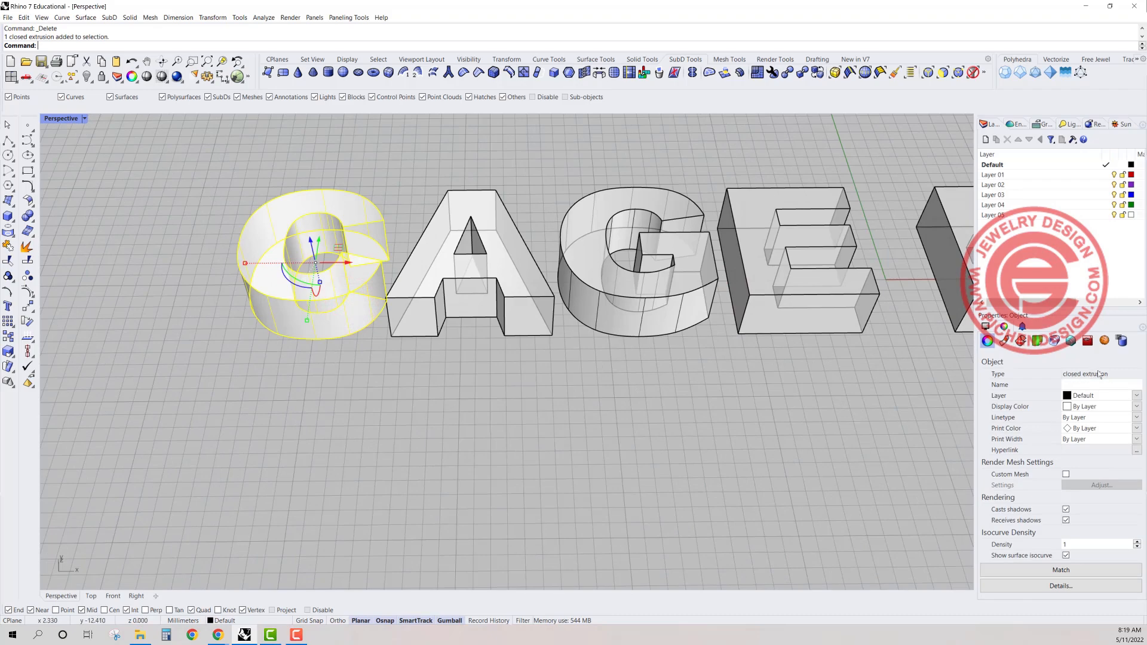
# Step: Try enlarging the letter C with the Gumball scale handle and undo the scaling
pyautogui.moveTo(344, 302); pyautogui.dragTo(330, 281, button='right')
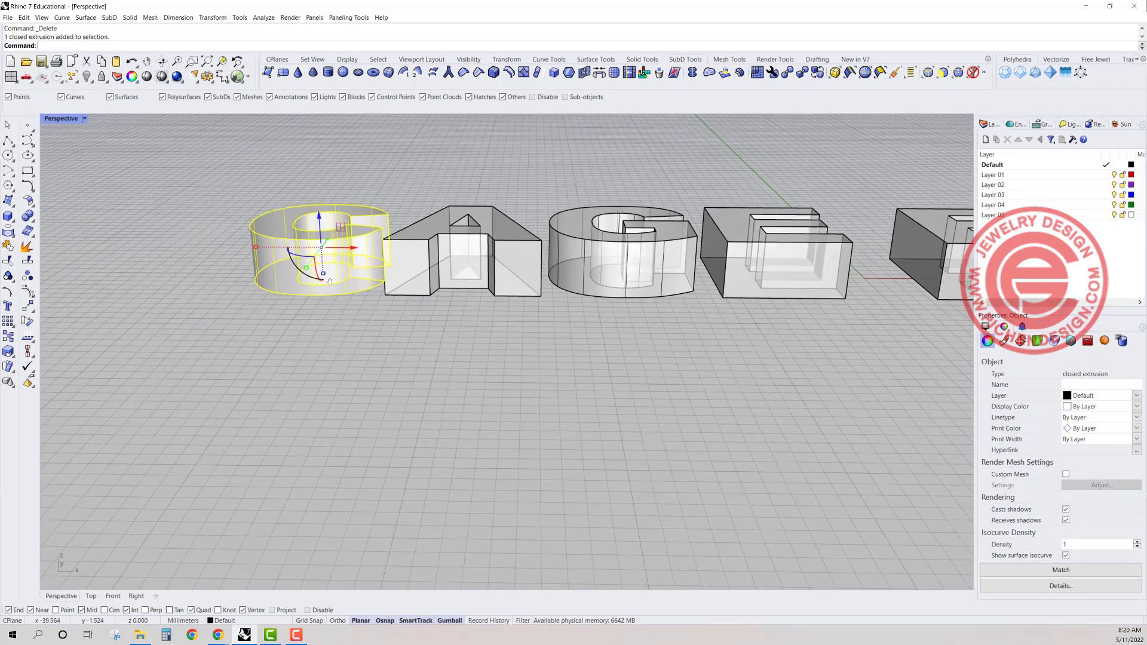
pyautogui.moveTo(324, 275); pyautogui.dragTo(328, 342)
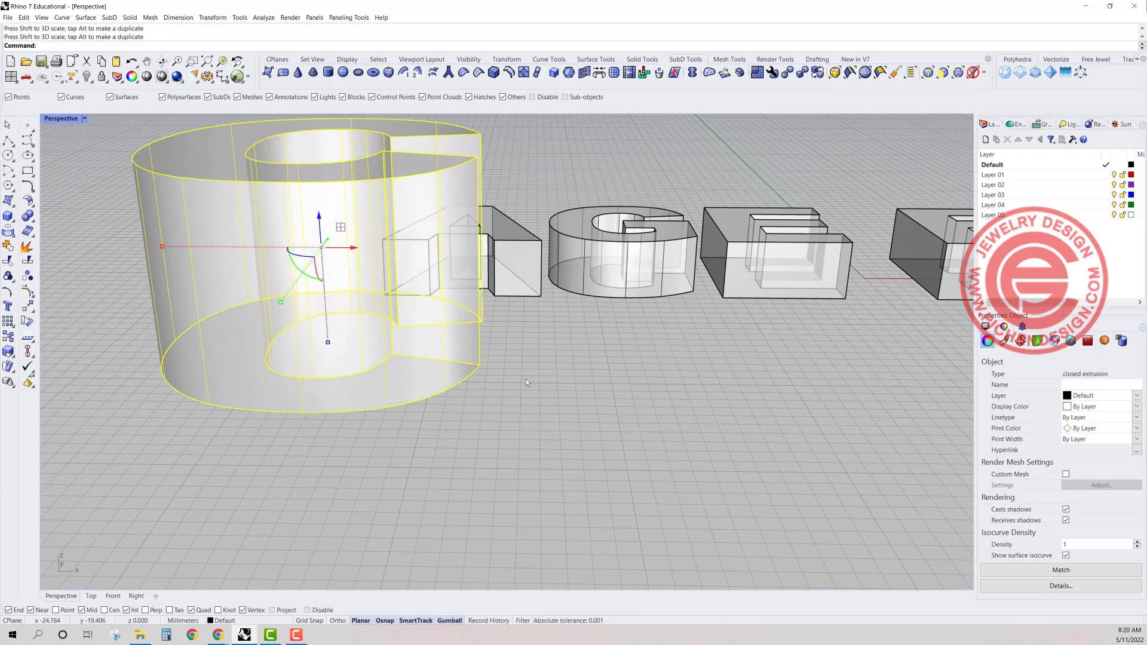
pyautogui.hotkey('ctrl', 'z')
pyautogui.hotkey('ctrl', 'z')
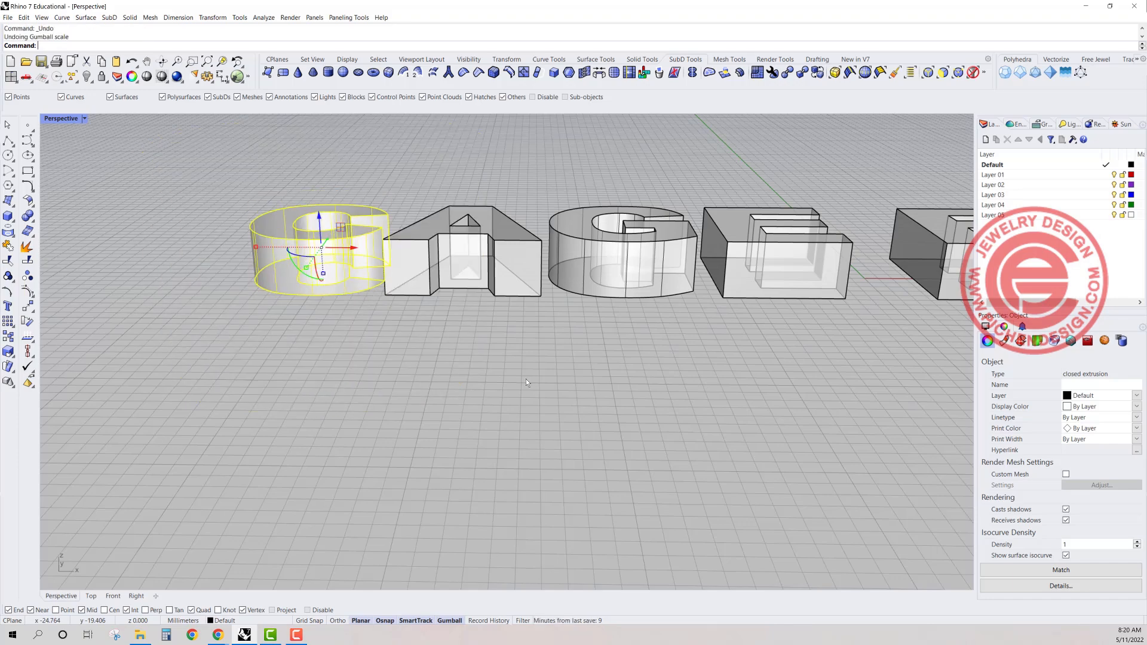
# Step: Turn on control points for the extruded letter C and examine which points are available for editing
pyautogui.scroll(5, 407, 308)
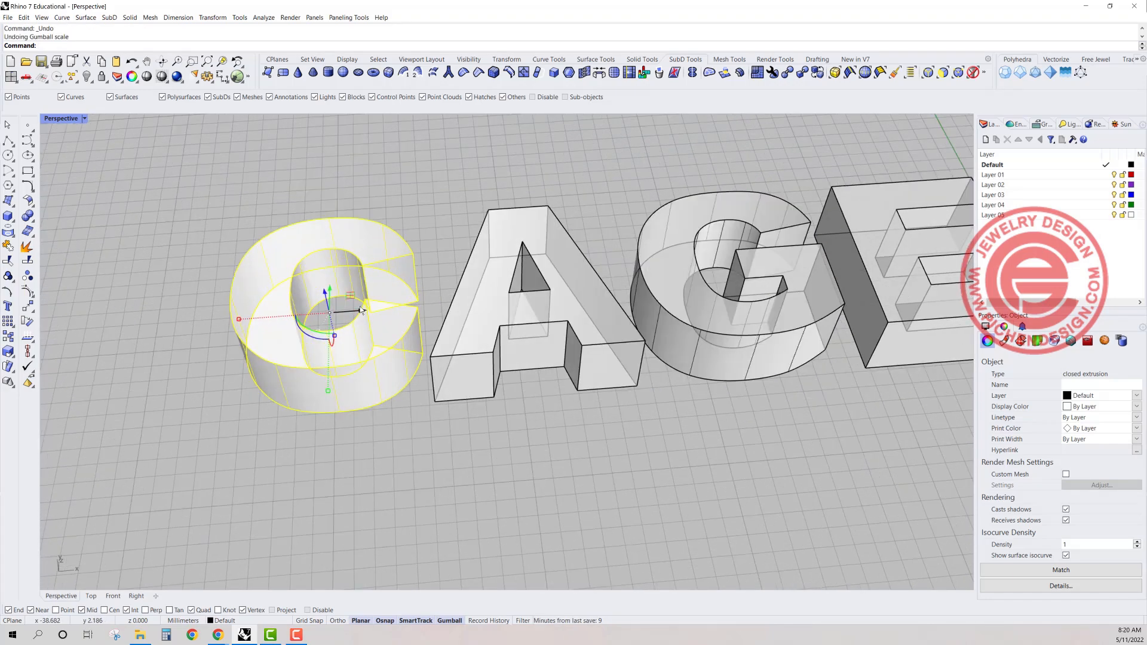
pyautogui.click(27, 293)
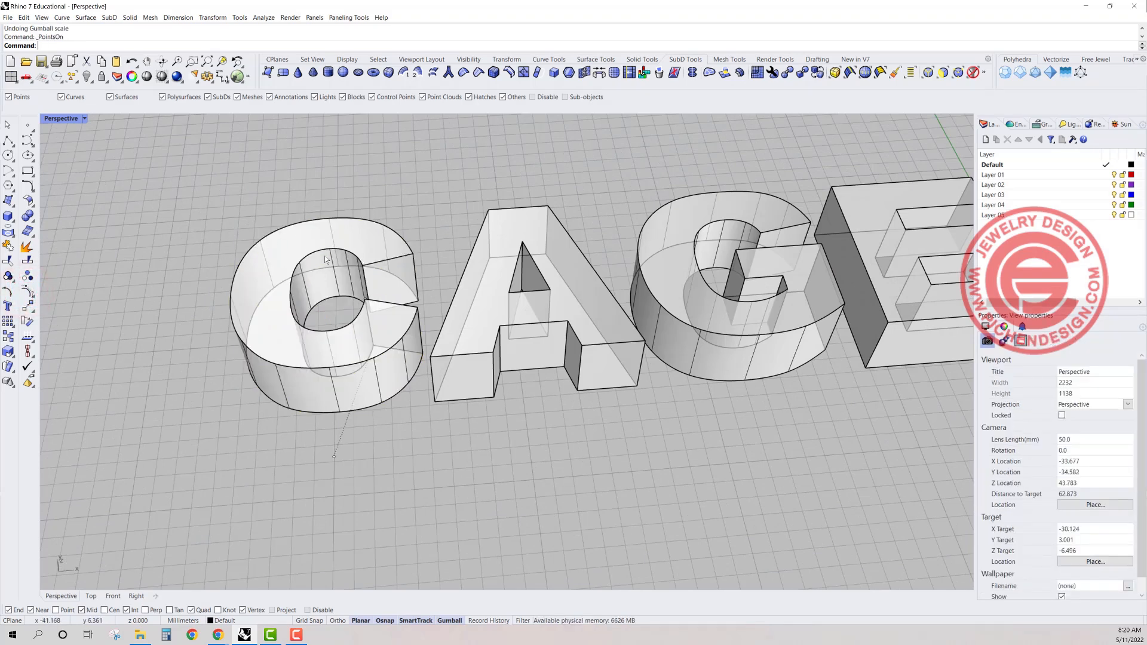
pyautogui.click(366, 253)
pyautogui.scroll(5, 374, 301)
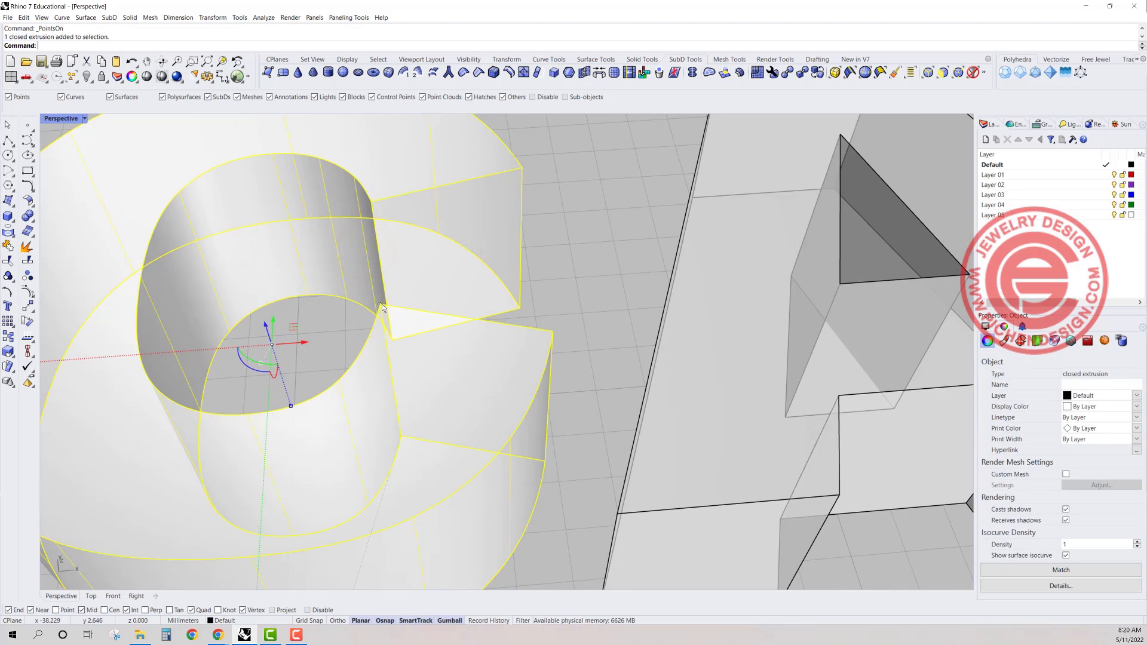
pyautogui.scroll(-5, 386, 314)
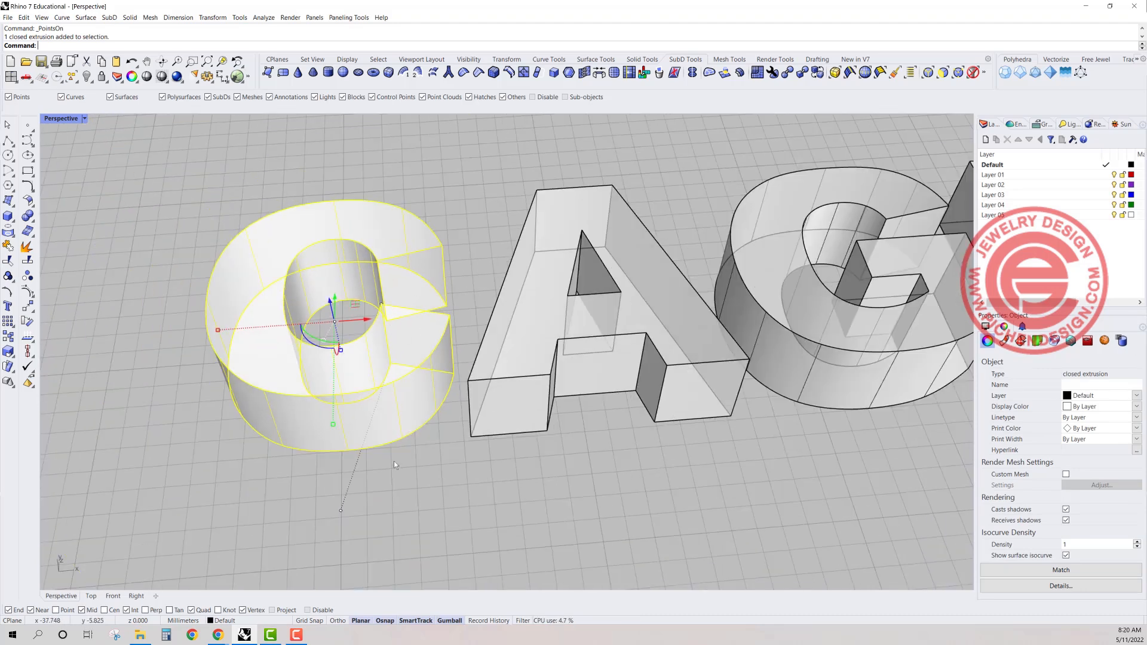
# Step: Explode the extruded letter C and join its surfaces back together into a polysurface
pyautogui.click(27, 248)
pyautogui.click(9, 246)
pyautogui.click(160, 258)
# Step: Select the rejoined letter C, check its object type and try to turn on its control points
pyautogui.click(276, 275)
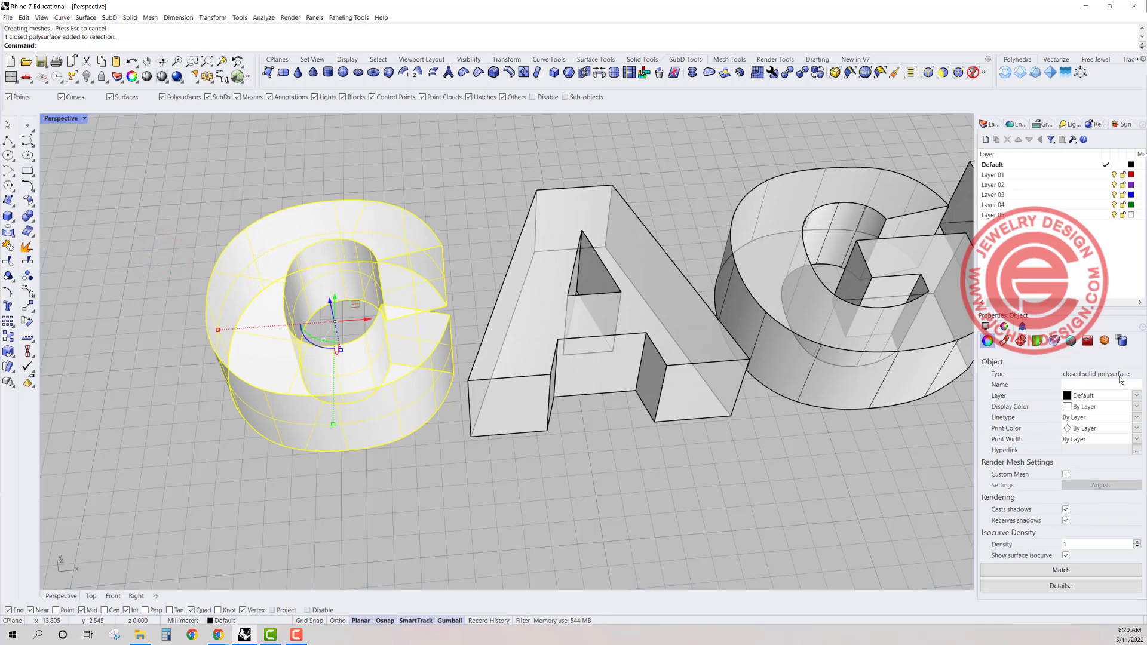
pyautogui.click(27, 291)
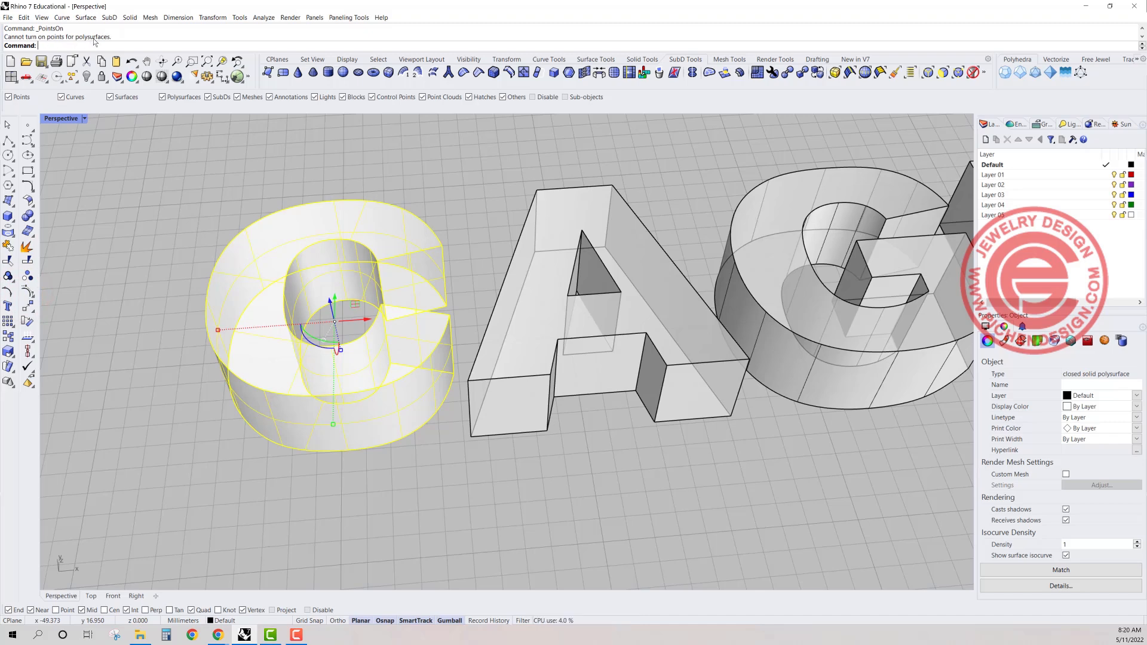
pyautogui.scroll(-5, 366, 337)
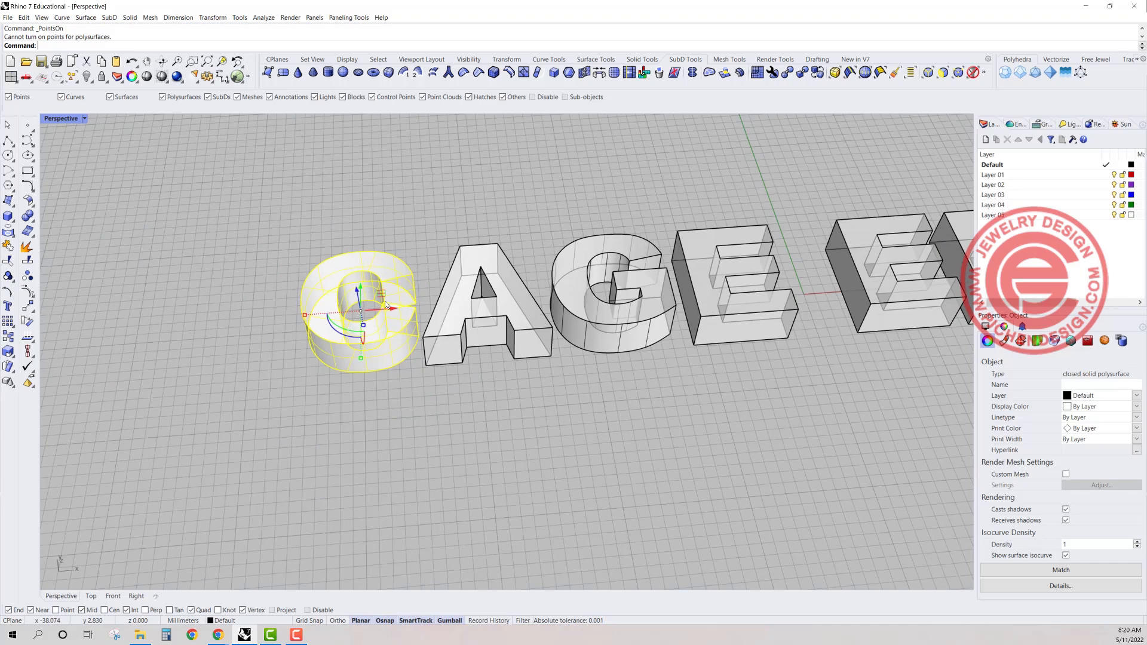
# Step: Run CageEdit on the letter C using a World-aligned bounding box cage with point count 4 and degree 3 in every direction, region Global
pyautogui.scroll(-2, 385, 296)
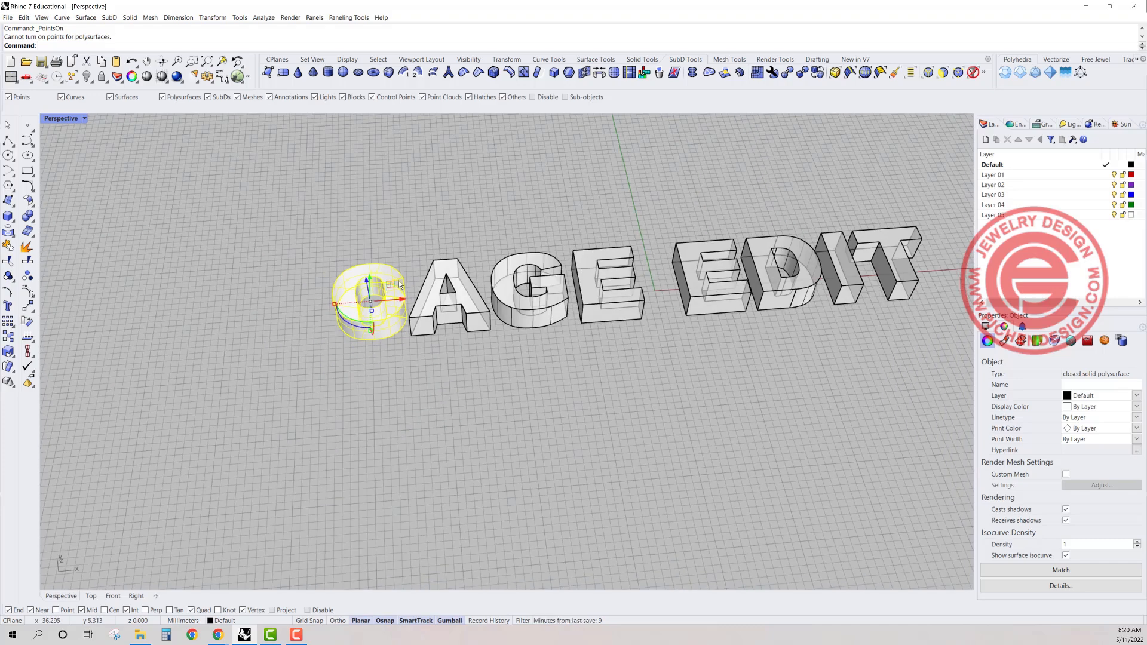
pyautogui.click(561, 370)
pyautogui.keyDown('shift'); pyautogui.moveTo(426, 289); pyautogui.dragTo(389, 289, button='right'); pyautogui.keyUp('shift')
pyautogui.scroll(2, 353, 287)
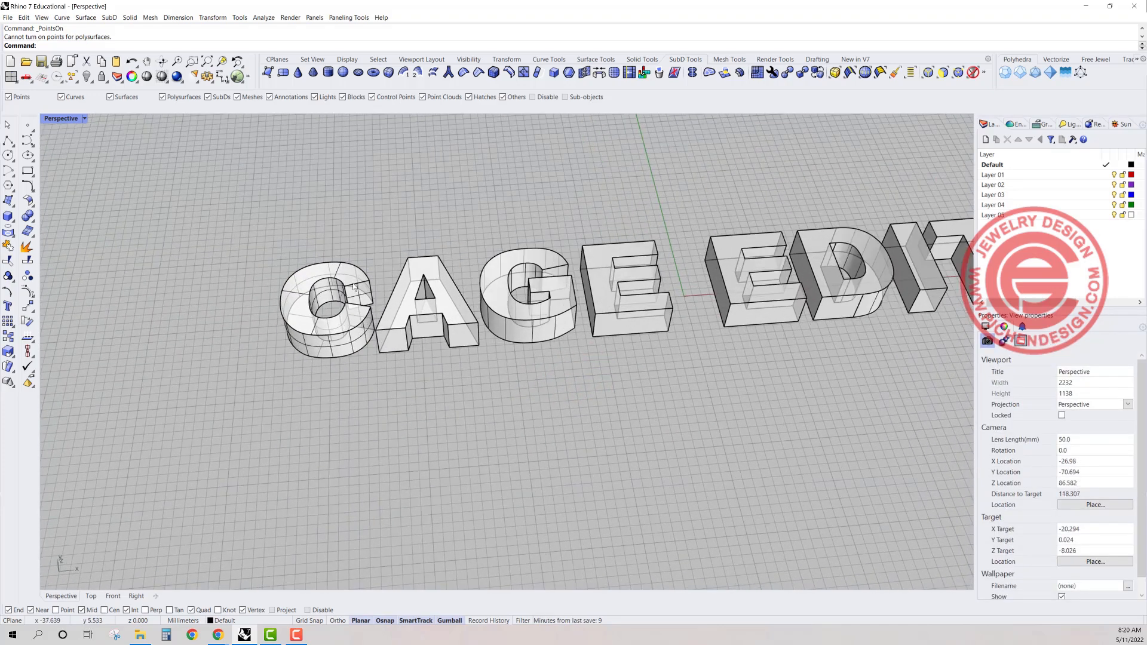
pyautogui.click(359, 286)
pyautogui.scroll(3, 353, 283)
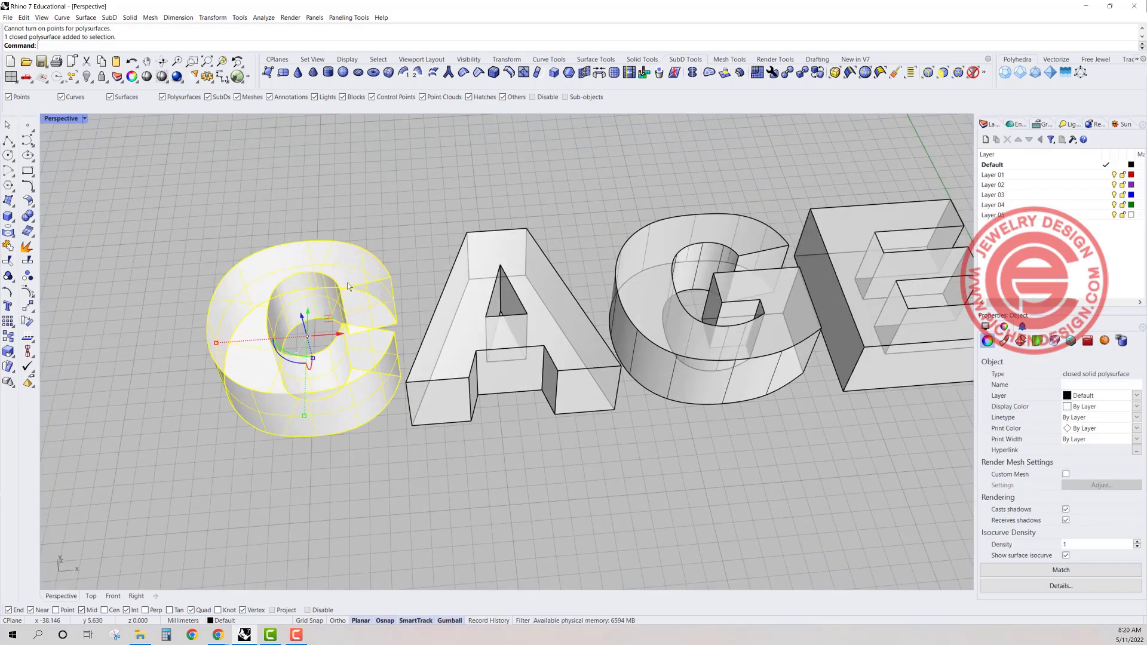
pyautogui.keyDown('shift'); pyautogui.moveTo(385, 281); pyautogui.dragTo(539, 242, button='right'); pyautogui.keyUp('shift')
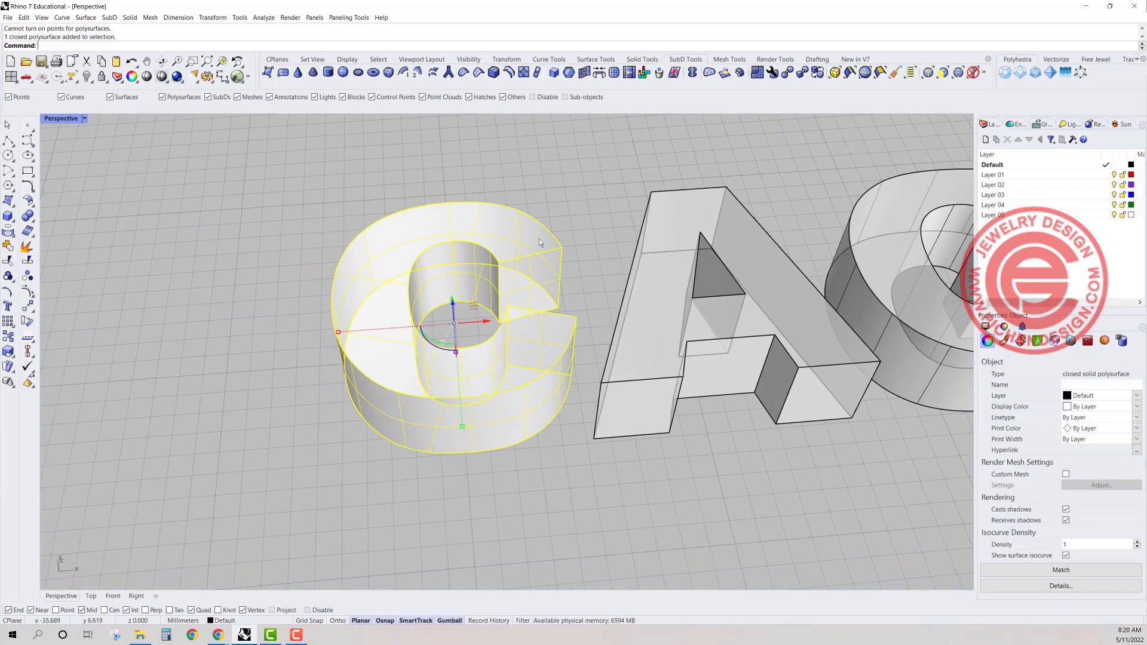
pyautogui.write('geEdit')
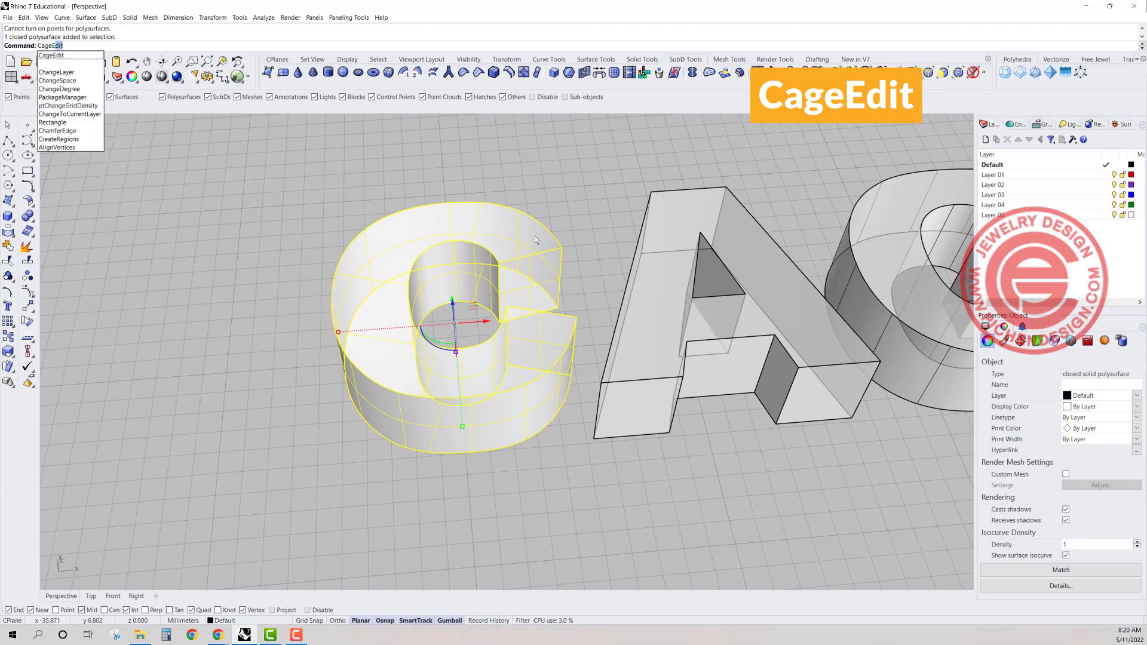
pyautogui.press('Return')
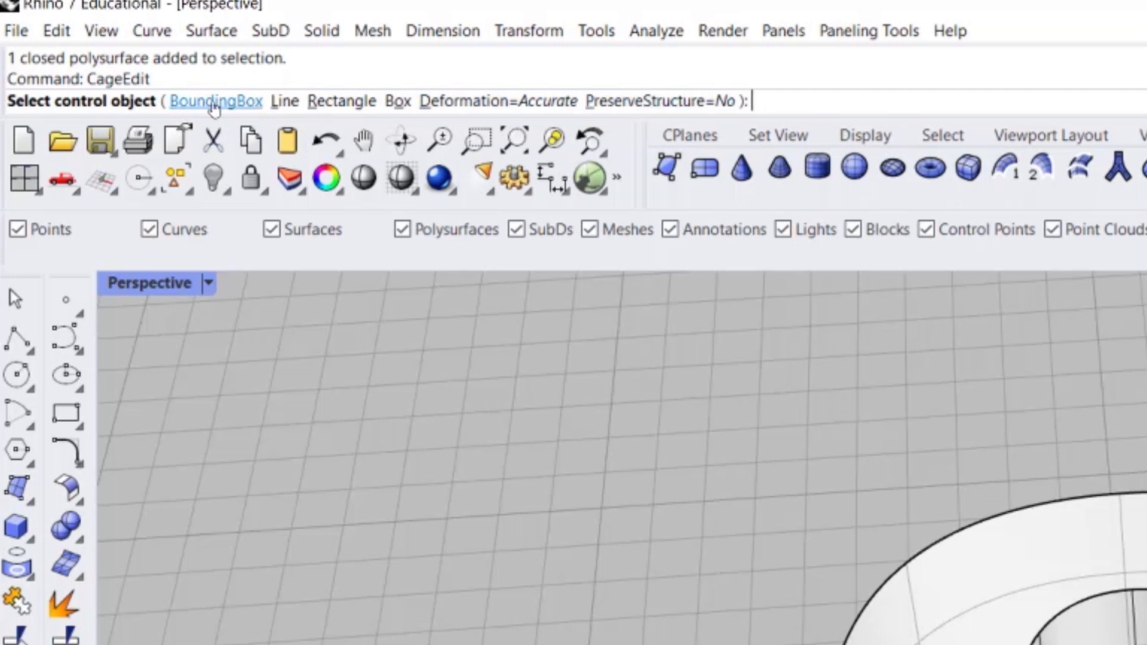
pyautogui.click(215, 103)
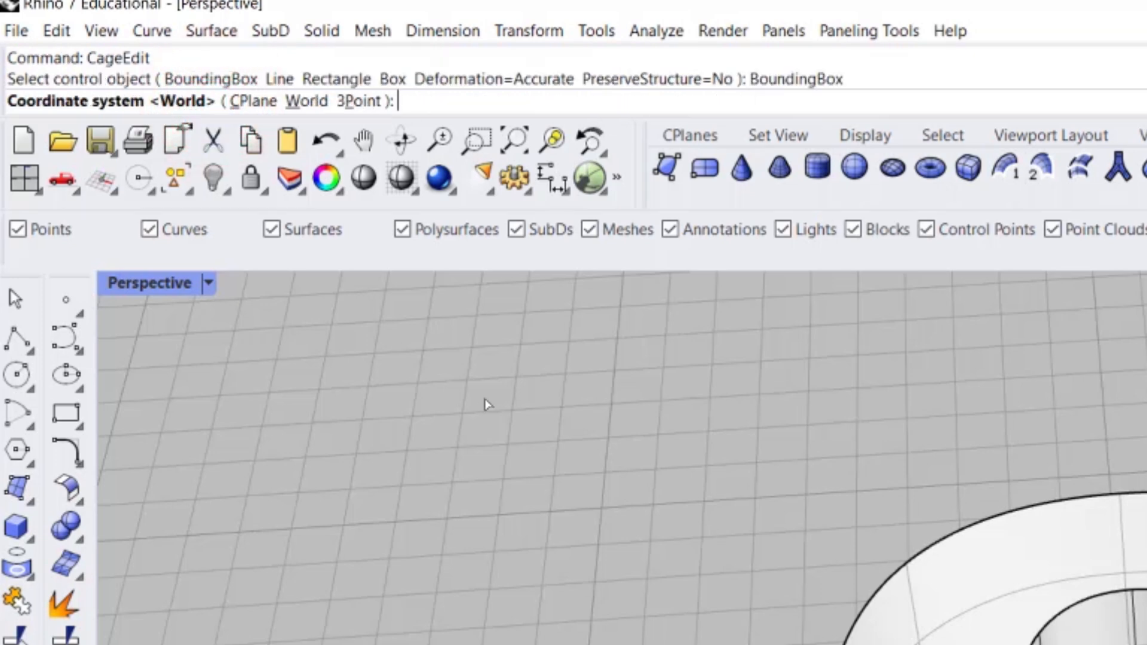
pyautogui.press('Return')
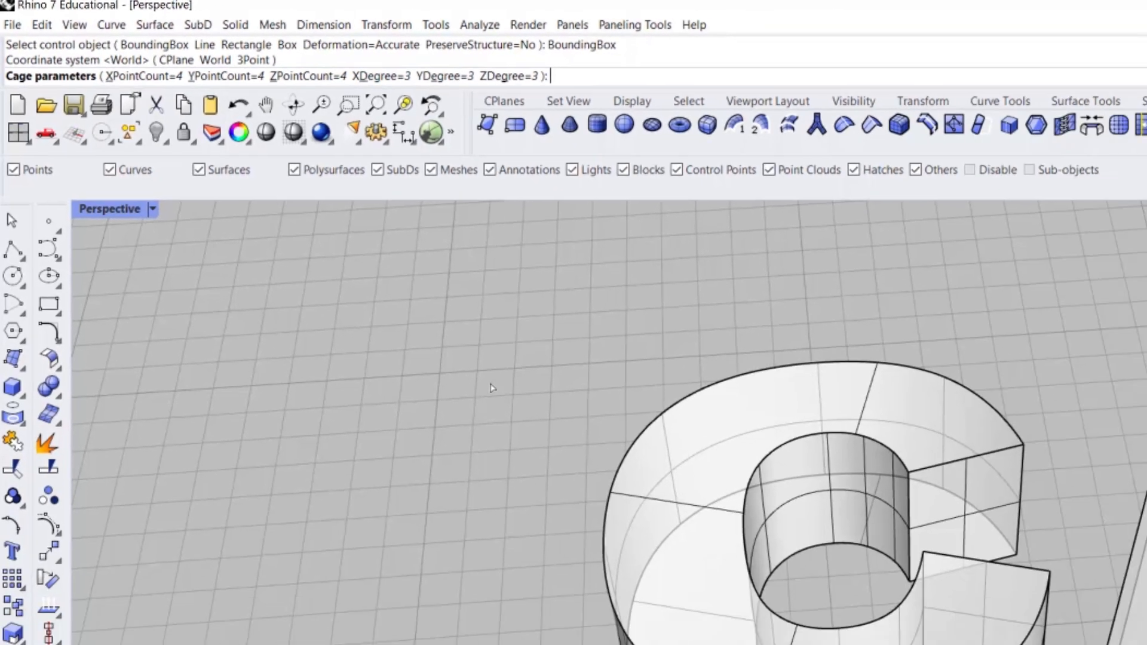
pyautogui.press('Return')
pyautogui.press('Return')
# Step: Select the 18 upper middle cage points of the letter C and raise them with the Gumball
pyautogui.moveTo(436, 395); pyautogui.dragTo(400, 351, button='right')
pyautogui.scroll(4, 384, 252)
pyautogui.moveTo(383, 252)
pyautogui.mouseDown(button='right')
pyautogui.moveTo(399, 227)
pyautogui.moveTo(388, 235)
pyautogui.mouseUp(button='right')
pyautogui.moveTo(477, 259); pyautogui.dragTo(478, 260)
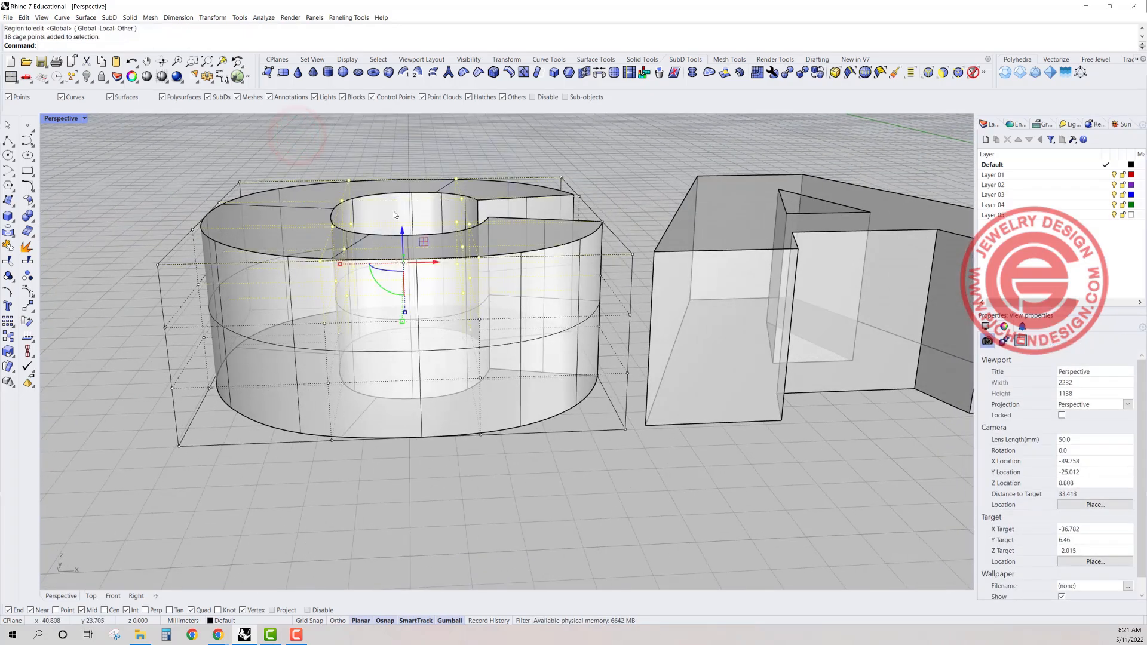
pyautogui.moveTo(404, 235); pyautogui.dragTo(366, 216)
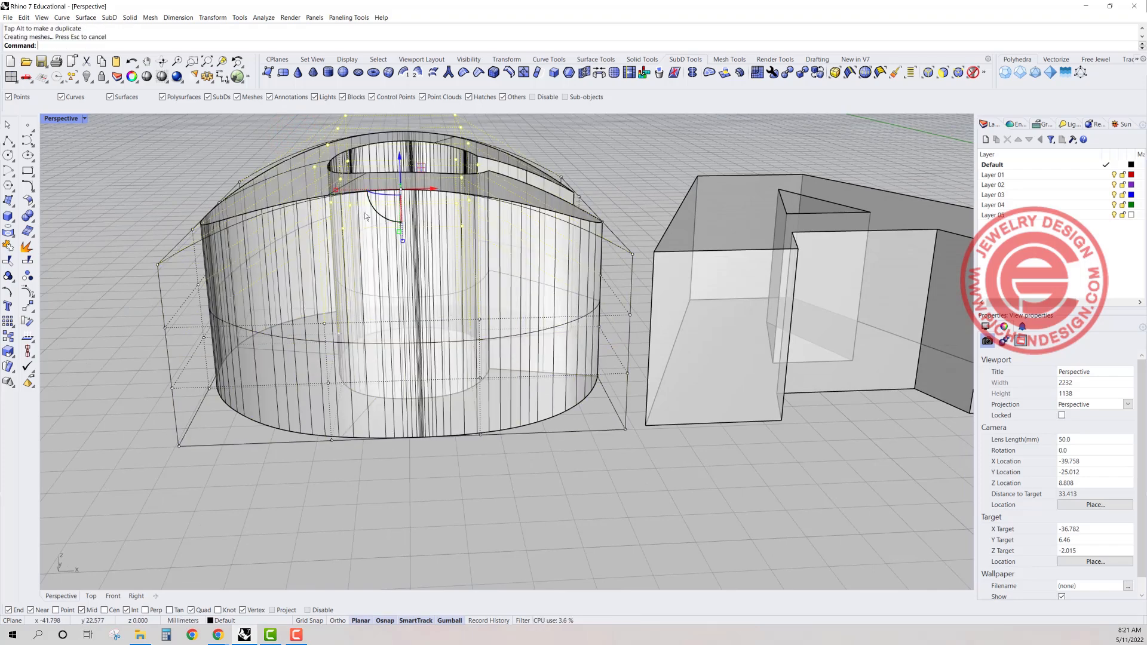
# Step: Pull cage points on the outer curved side of the letter C outward and inspect the deformed solid from several angles
pyautogui.moveTo(324, 106); pyautogui.dragTo(329, 289, button='right')
pyautogui.scroll(-4, 231, 322)
pyautogui.moveTo(252, 273); pyautogui.dragTo(127, 280)
pyautogui.click(225, 195)
pyautogui.moveTo(433, 478); pyautogui.dragTo(443, 287, button='right')
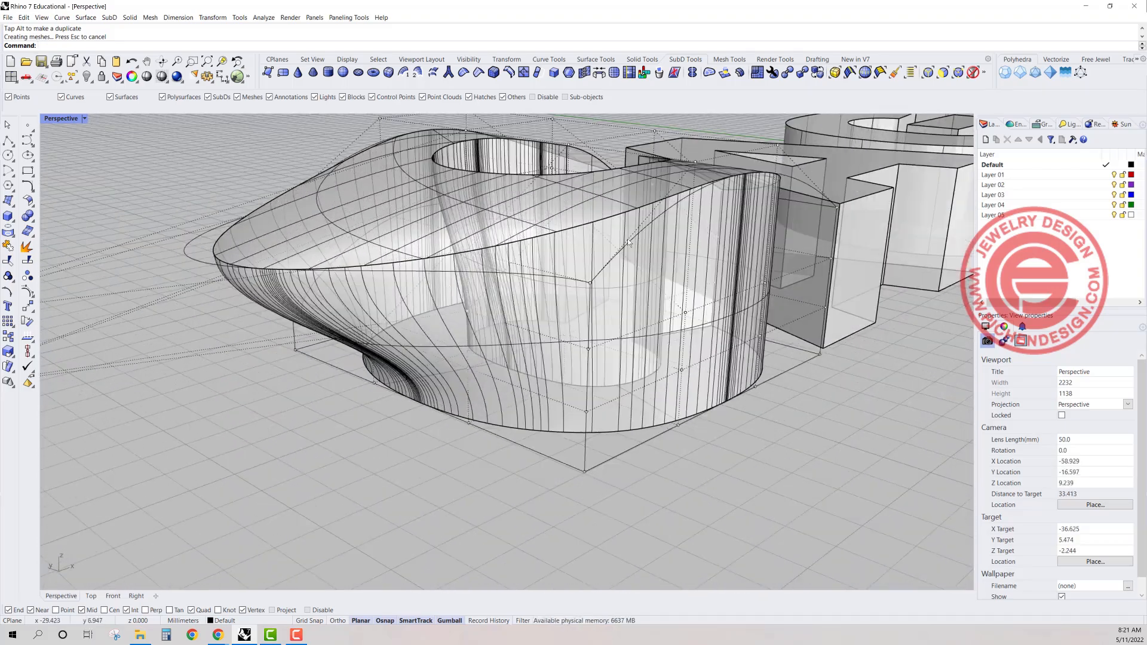
pyautogui.scroll(-4, 474, 275)
pyautogui.moveTo(476, 268); pyautogui.dragTo(427, 276, button='right')
pyautogui.moveTo(382, 281); pyautogui.dragTo(547, 277, button='right')
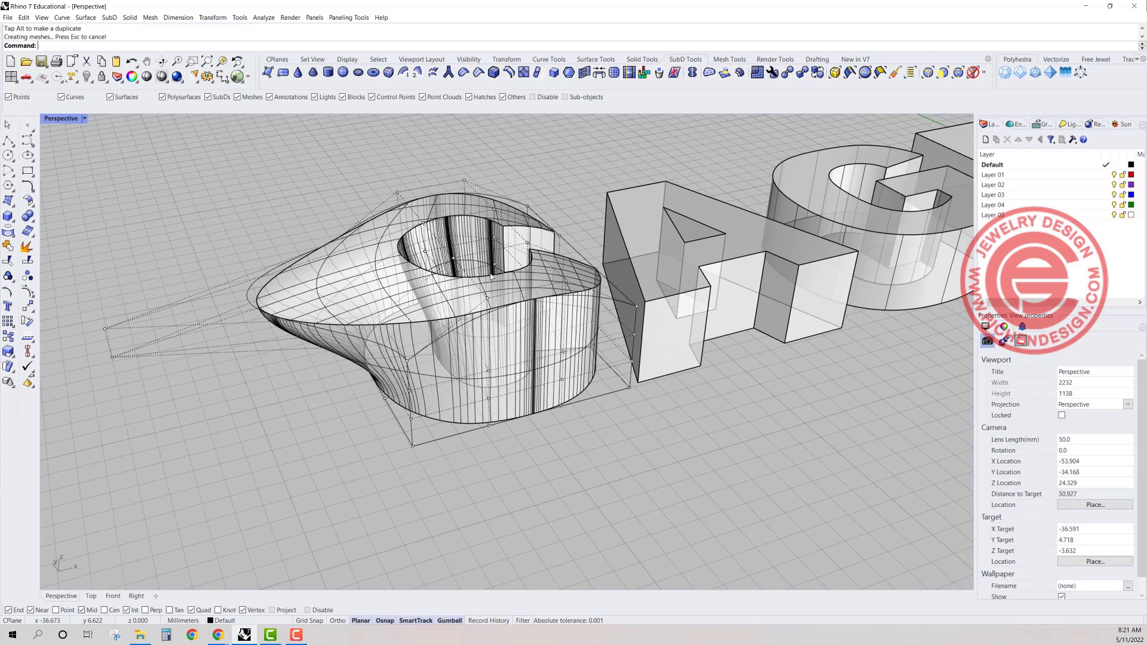
# Step: Undo the cage point moves and the CageEdit operation on the letter C
pyautogui.scroll(-5, 490, 273)
pyautogui.hotkey('ctrl', 'z')
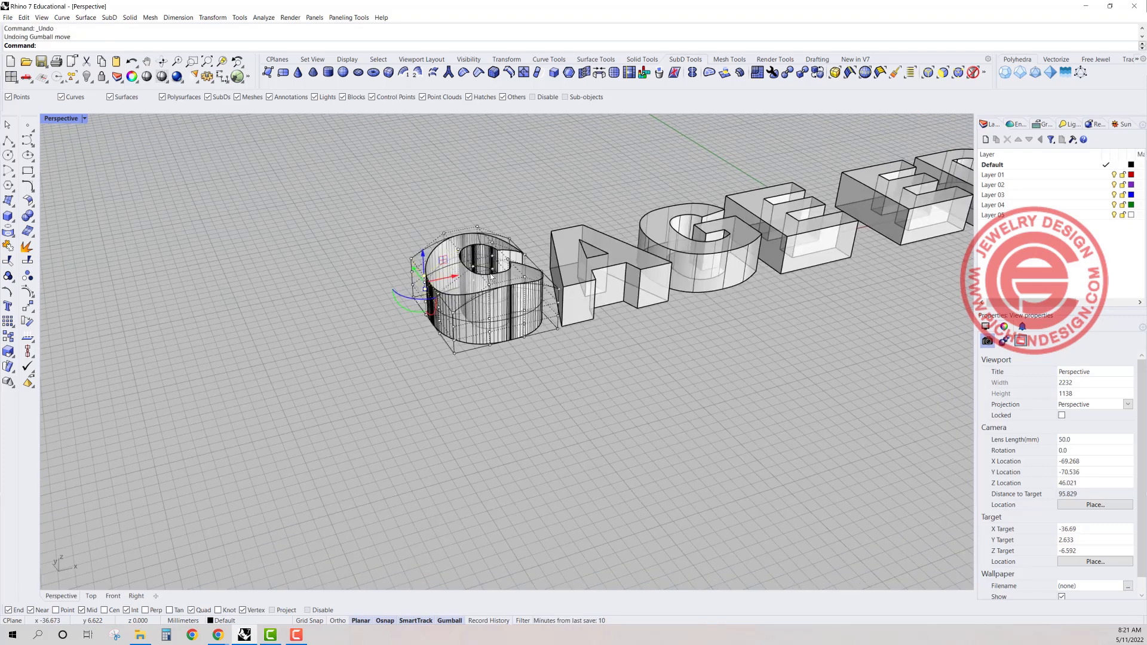
pyautogui.hotkey('ctrl', 'z')
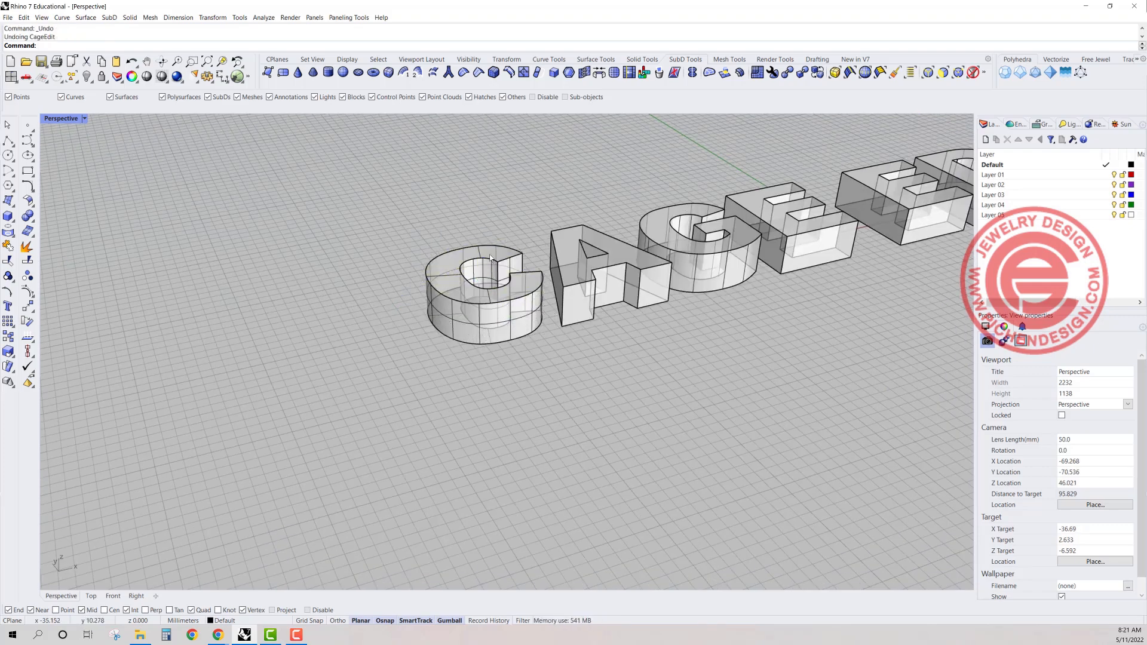
# Step: Run CageEdit on all the CAGE EDIT letters, using a straight control line drawn just below the text in the Top view
pyautogui.scroll(-3, 490, 254)
pyautogui.keyDown('shift'); pyautogui.moveTo(504, 272); pyautogui.dragTo(293, 250, button='right'); pyautogui.keyUp('shift')
pyautogui.moveTo(503, 260); pyautogui.dragTo(428, 342, button='right')
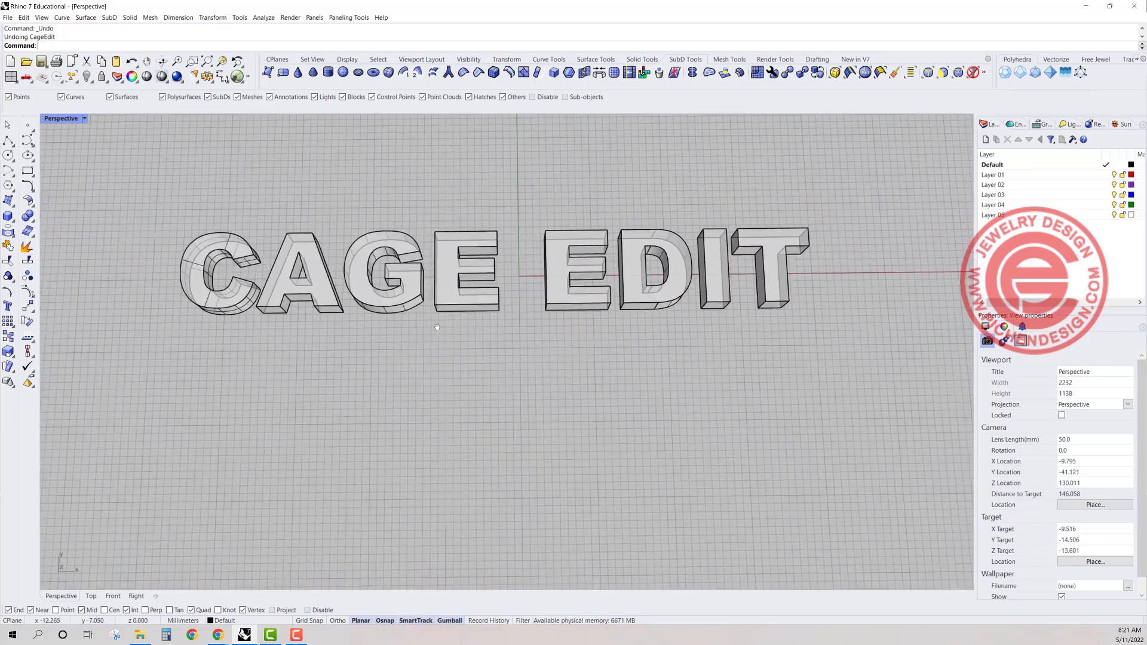
pyautogui.moveTo(749, 308); pyautogui.dragTo(166, 198)
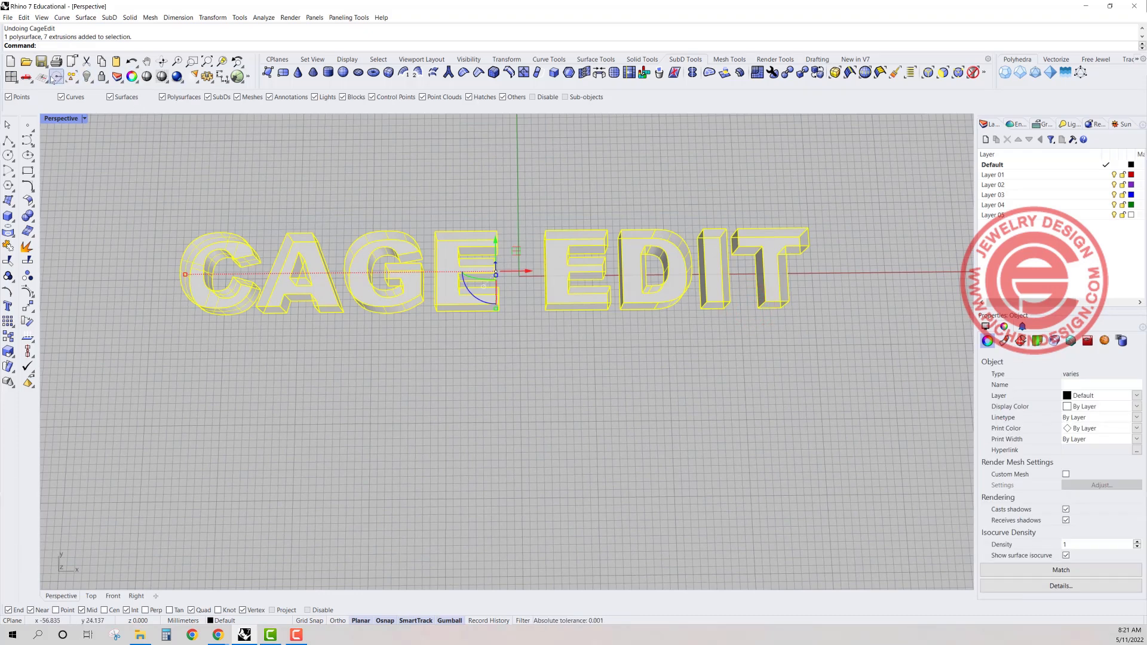
pyautogui.write('CapgeEdit')
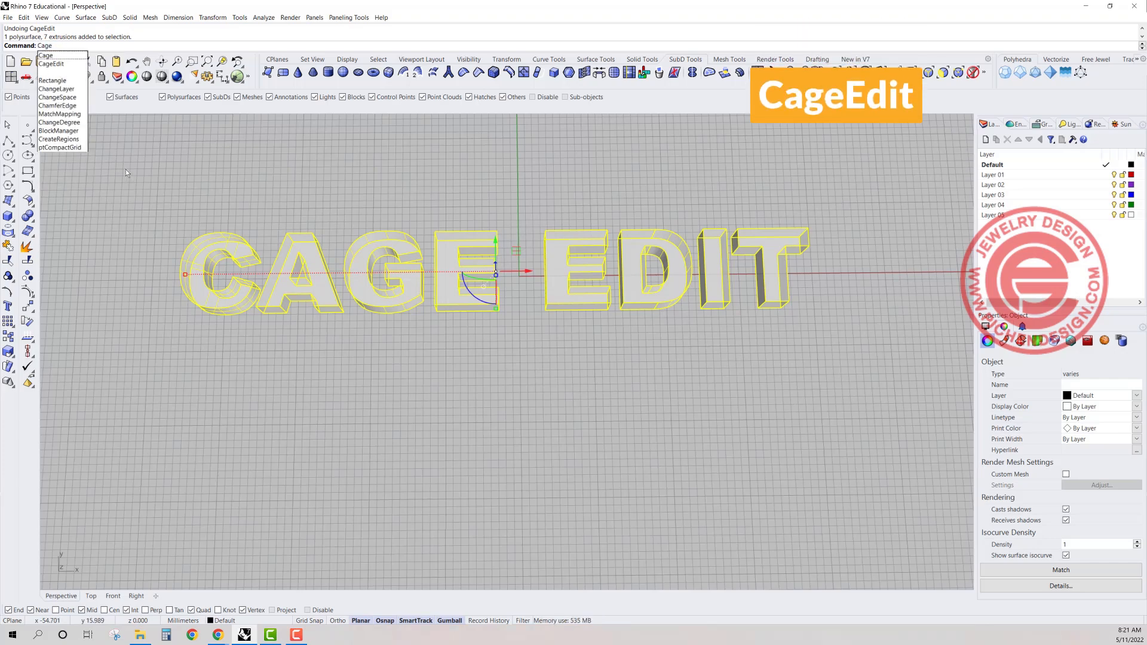
pyautogui.press('Return')
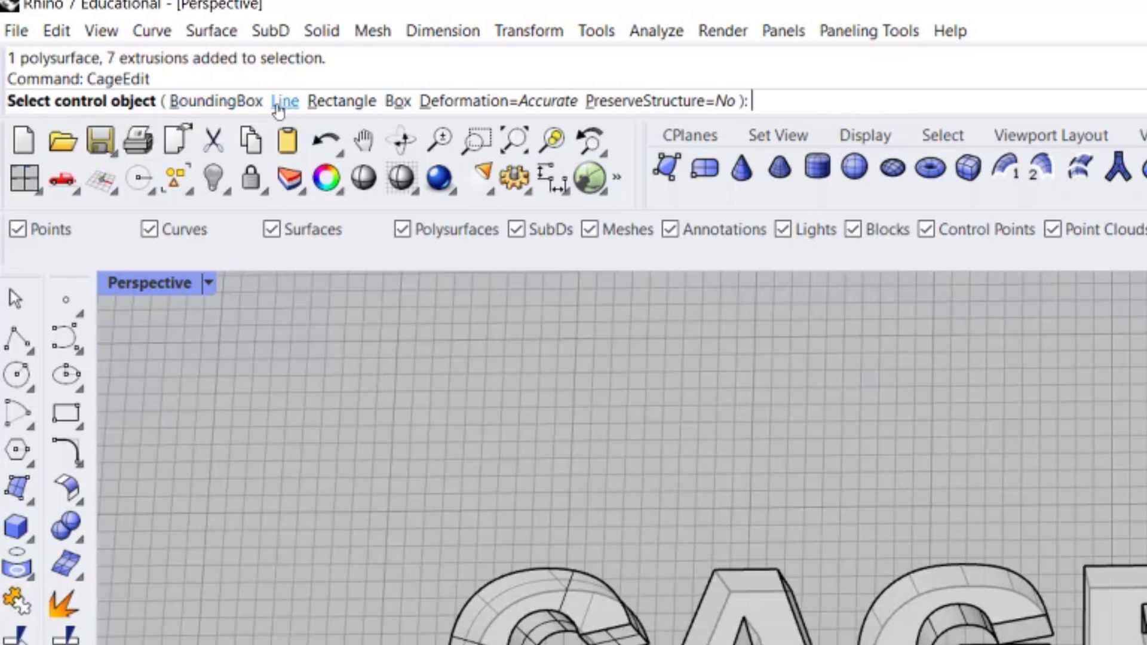
pyautogui.doubleClick(160, 279)
pyautogui.scroll(-4, 622, 431)
pyautogui.moveTo(635, 435); pyautogui.dragTo(578, 583, button='right')
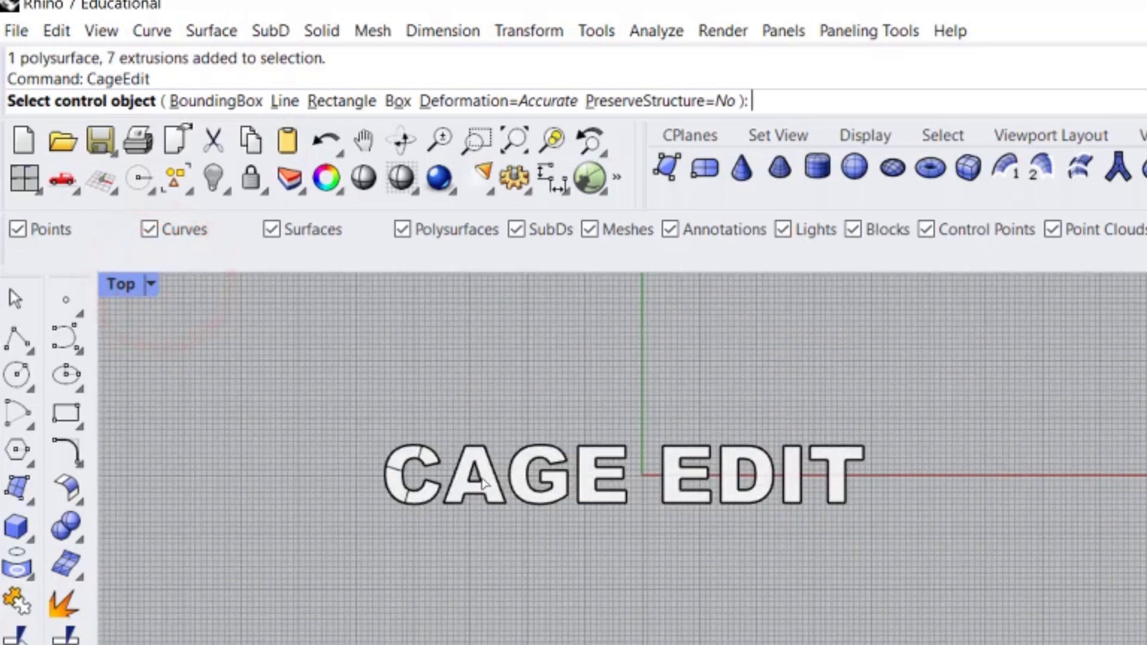
pyautogui.scroll(4, 482, 483)
pyautogui.click(285, 102)
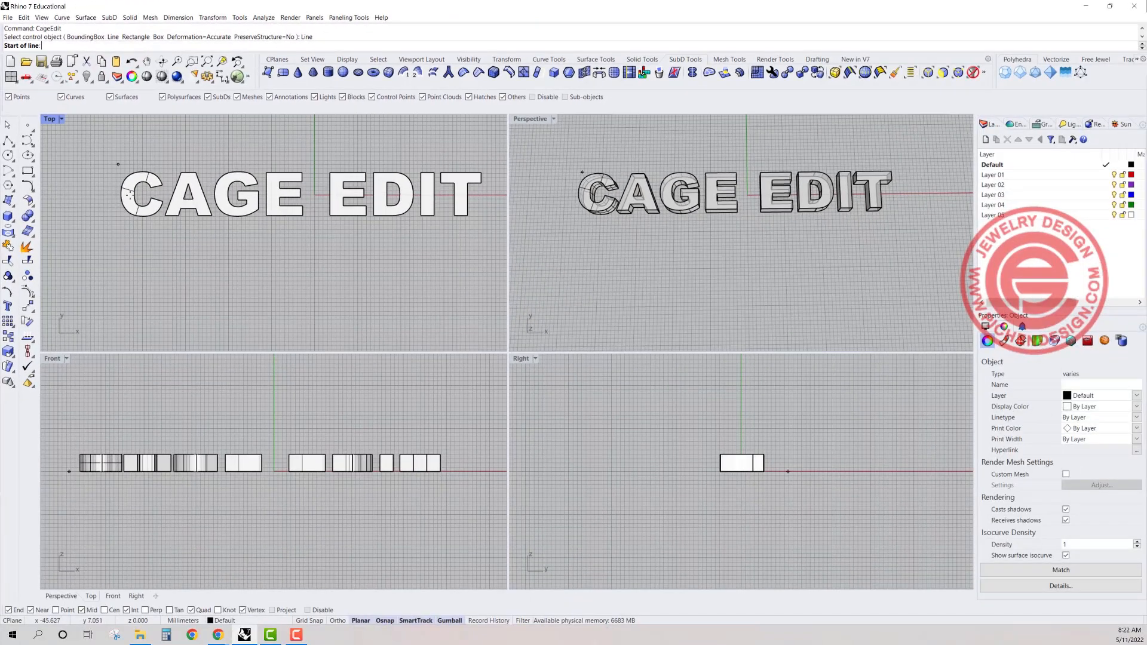
pyautogui.click(100, 224)
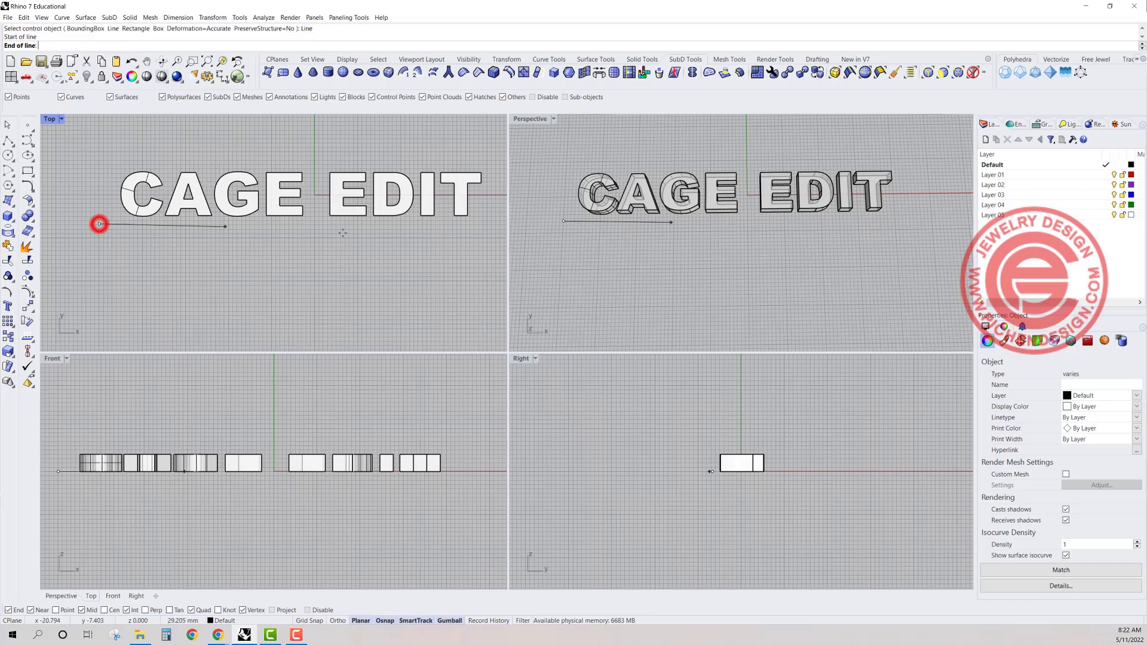
pyautogui.click(496, 233)
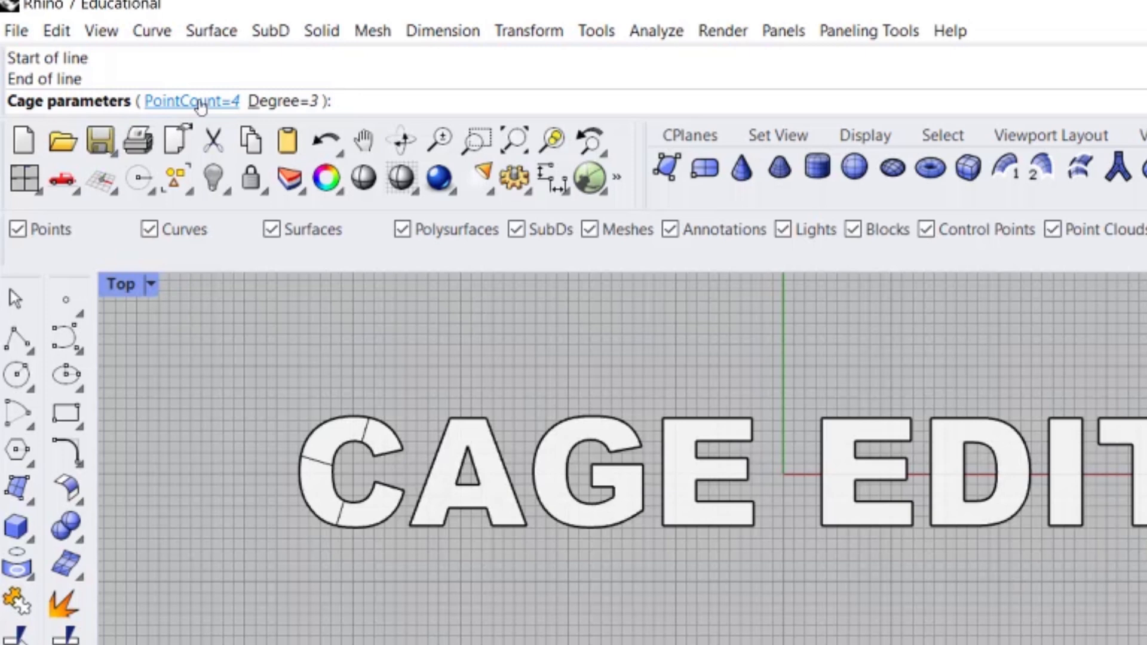
# Step: Set the control line to 6 points, keep degree 3, and apply the edit to the Global region
pyautogui.click(199, 102)
pyautogui.write('6')
pyautogui.press('Return')
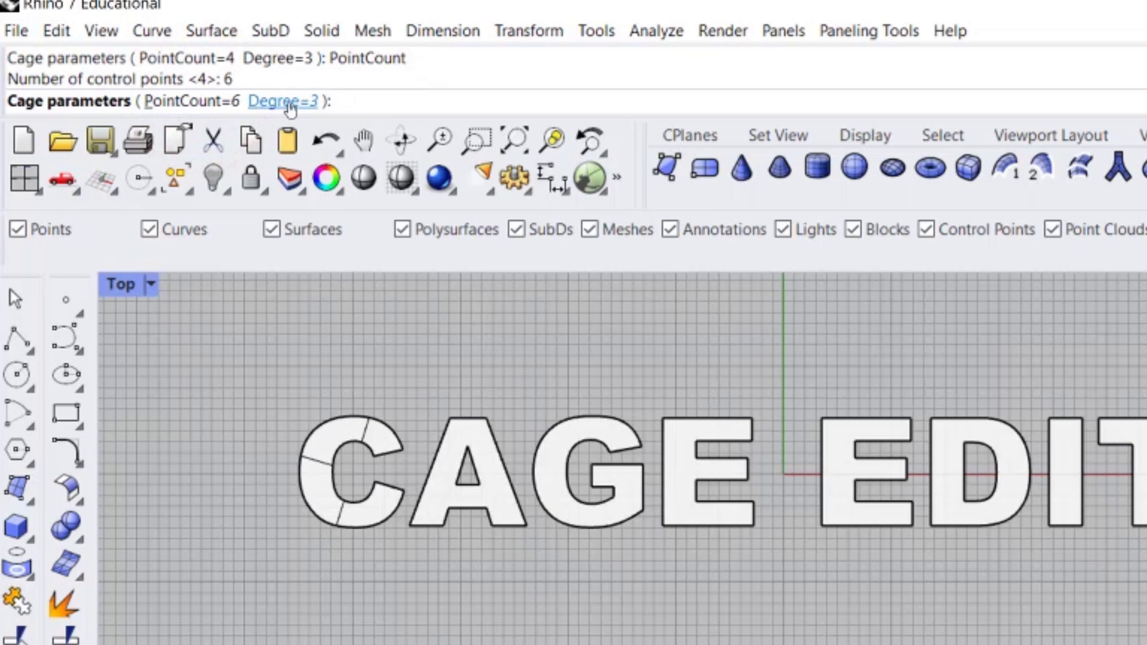
pyautogui.press('Return')
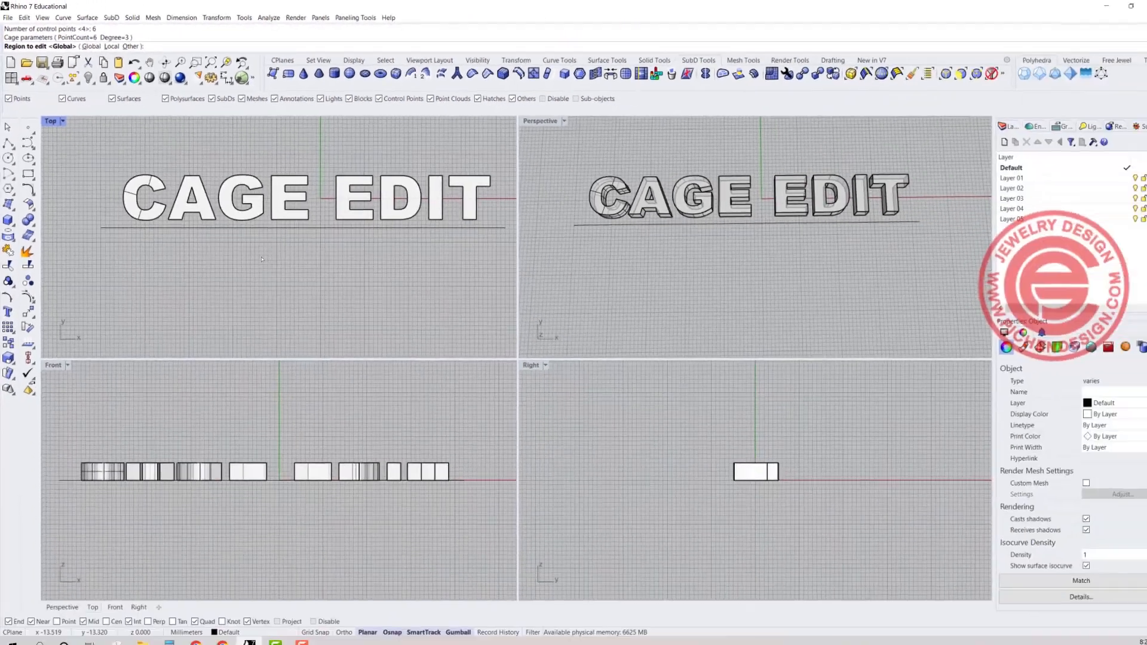
pyautogui.press('Return')
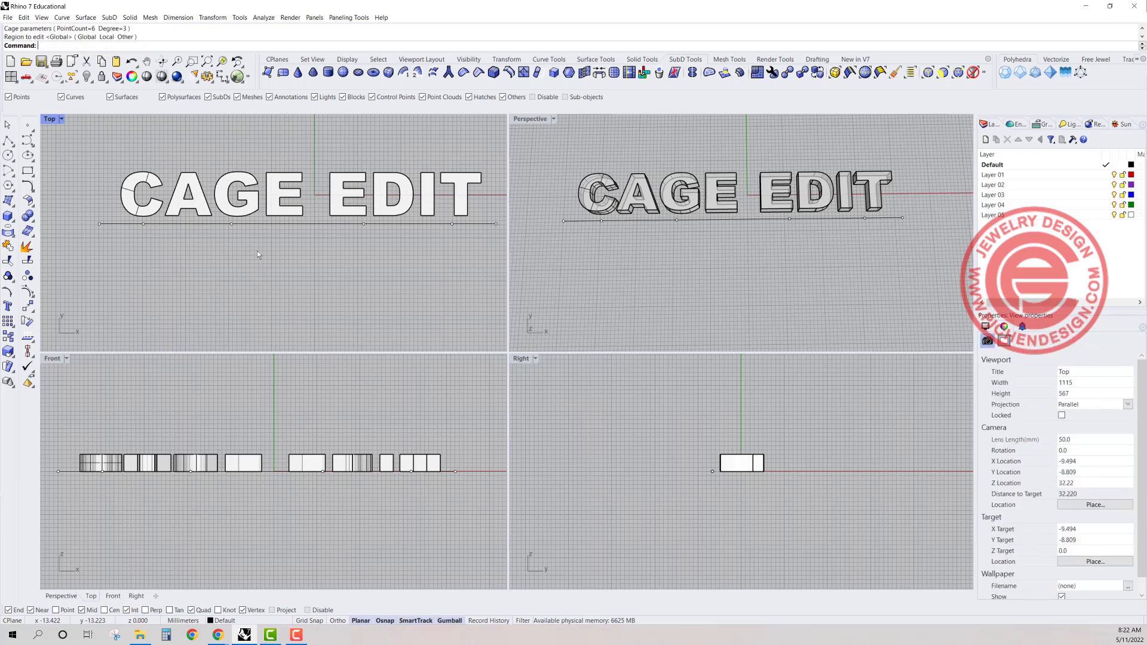
# Step: Select the two middle control points of the line and move them toward the text in the Top view to arch the letters
pyautogui.scroll(-1, 317, 246)
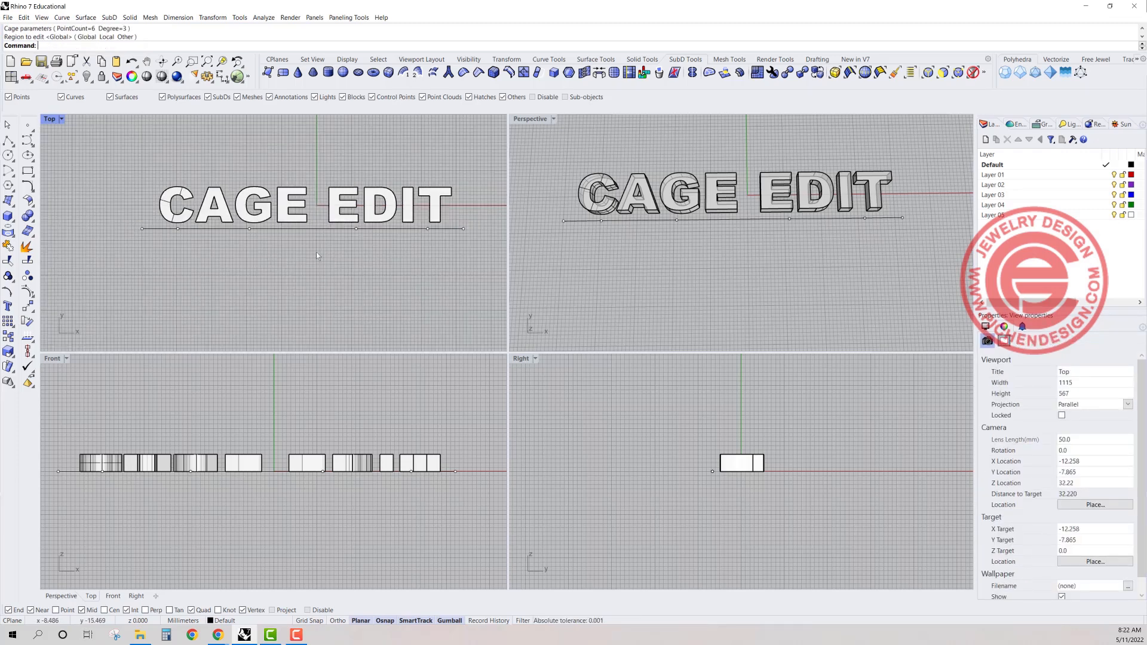
pyautogui.scroll(1, 251, 231)
pyautogui.moveTo(375, 239); pyautogui.dragTo(323, 248, button='right')
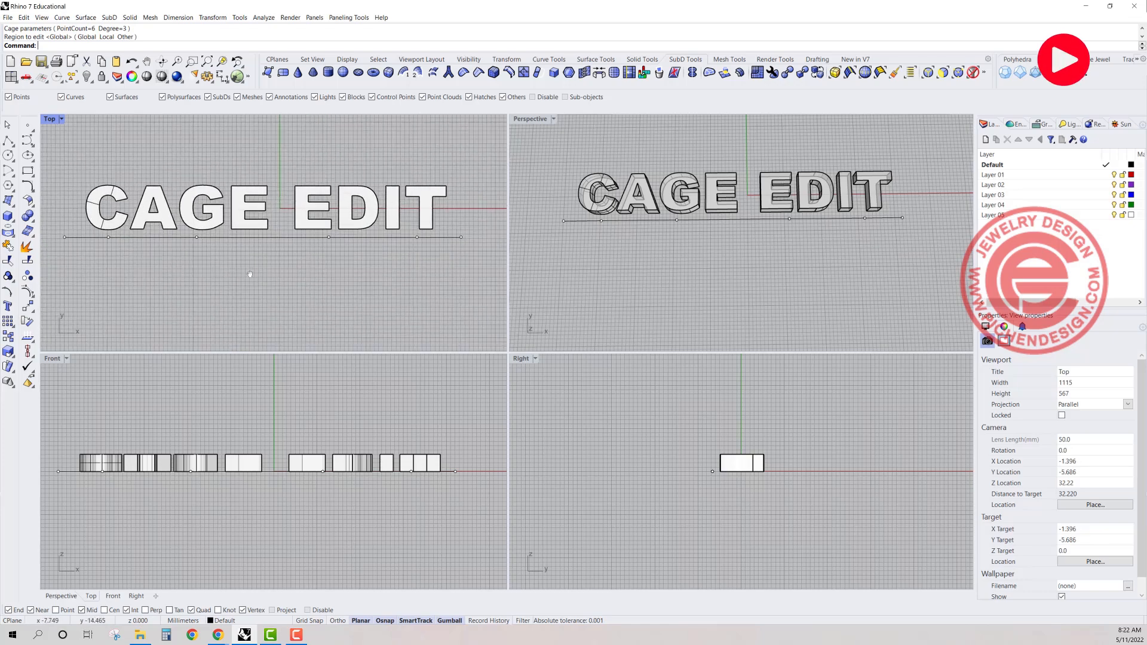
pyautogui.click(196, 237)
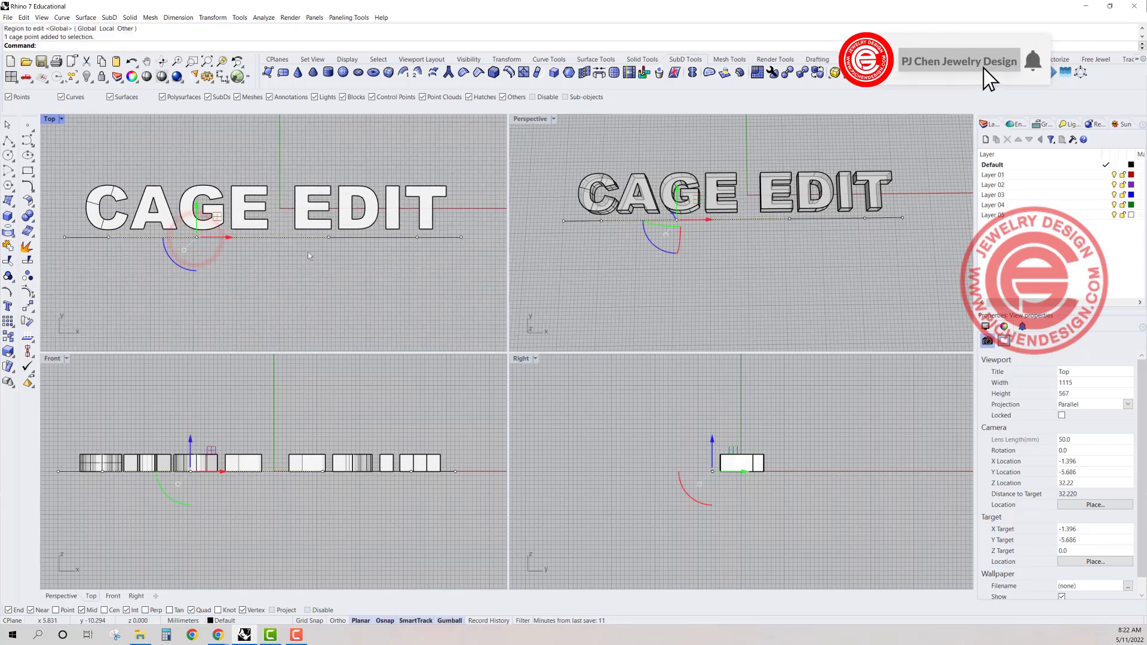
pyautogui.keyDown('shift'); pyautogui.click(329, 237); pyautogui.keyUp('shift')
pyautogui.moveTo(263, 206); pyautogui.dragTo(292, 163)
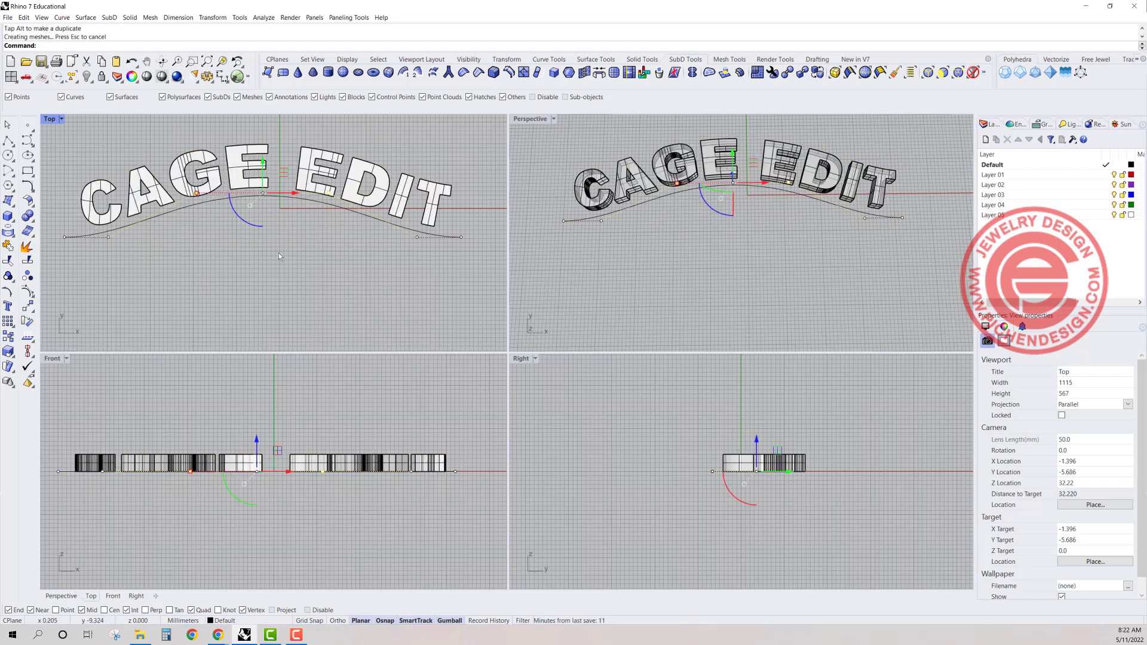
# Step: Raise the same two control points vertically in the Front view and inspect the bent letters in Perspective
pyautogui.moveTo(256, 439); pyautogui.dragTo(273, 393)
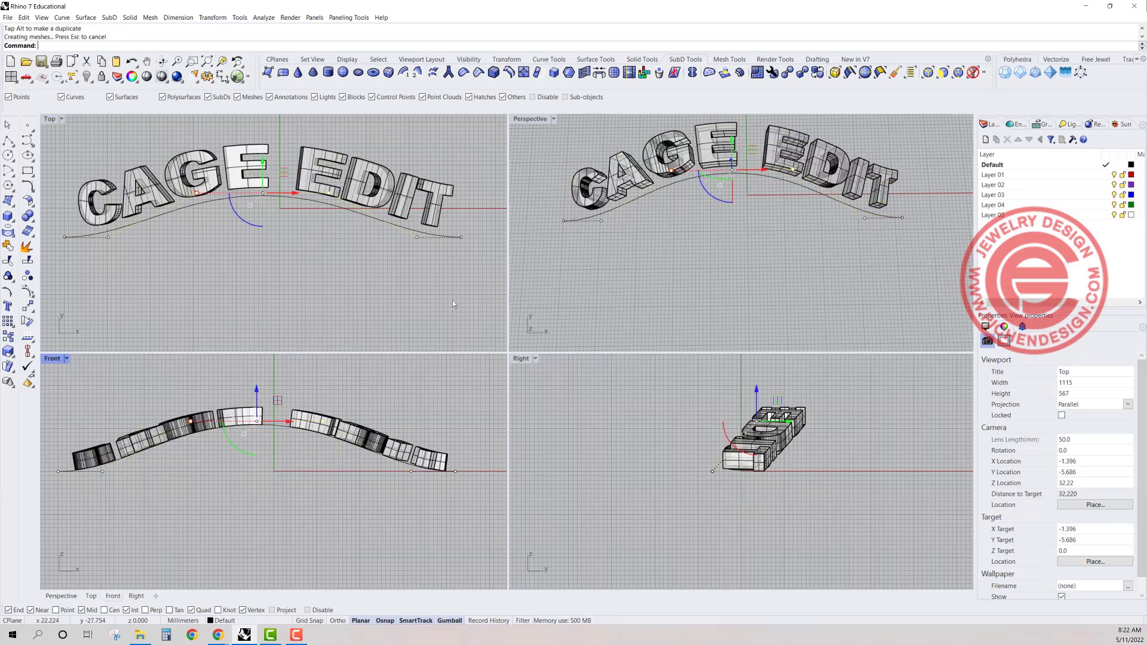
pyautogui.click(750, 234)
pyautogui.moveTo(672, 287); pyautogui.dragTo(680, 255, button='right')
pyautogui.scroll(-6, 683, 207)
pyautogui.scroll(6, 673, 209)
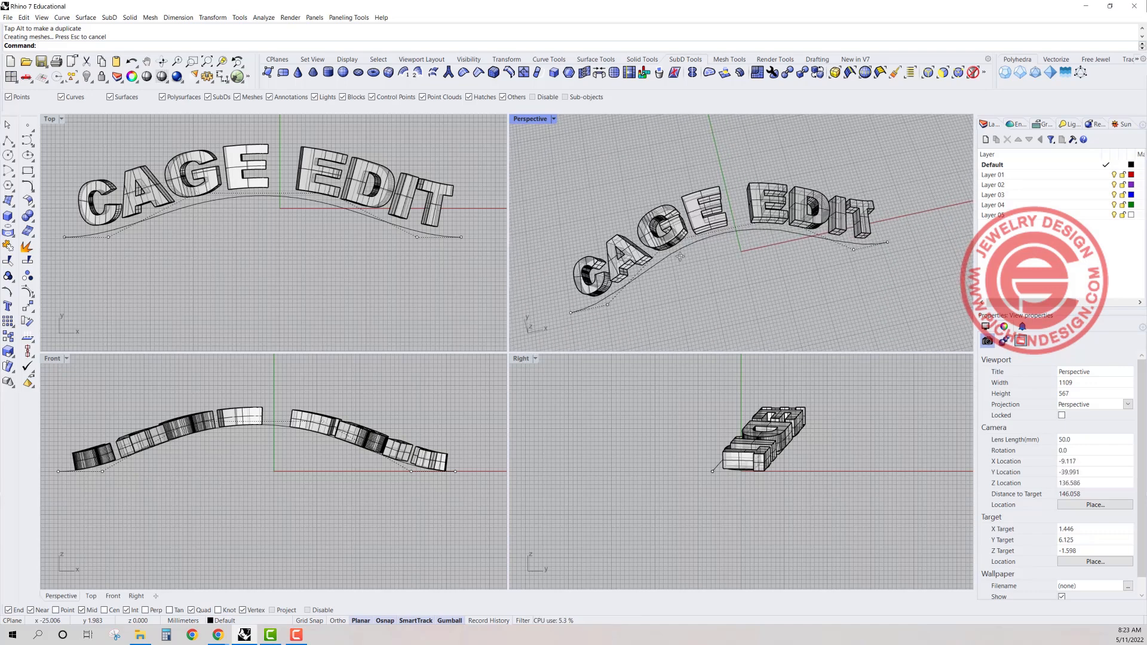
# Step: Undo the control point moves and the line-based CageEdit on the letters
pyautogui.hotkey('ctrl', 'z')
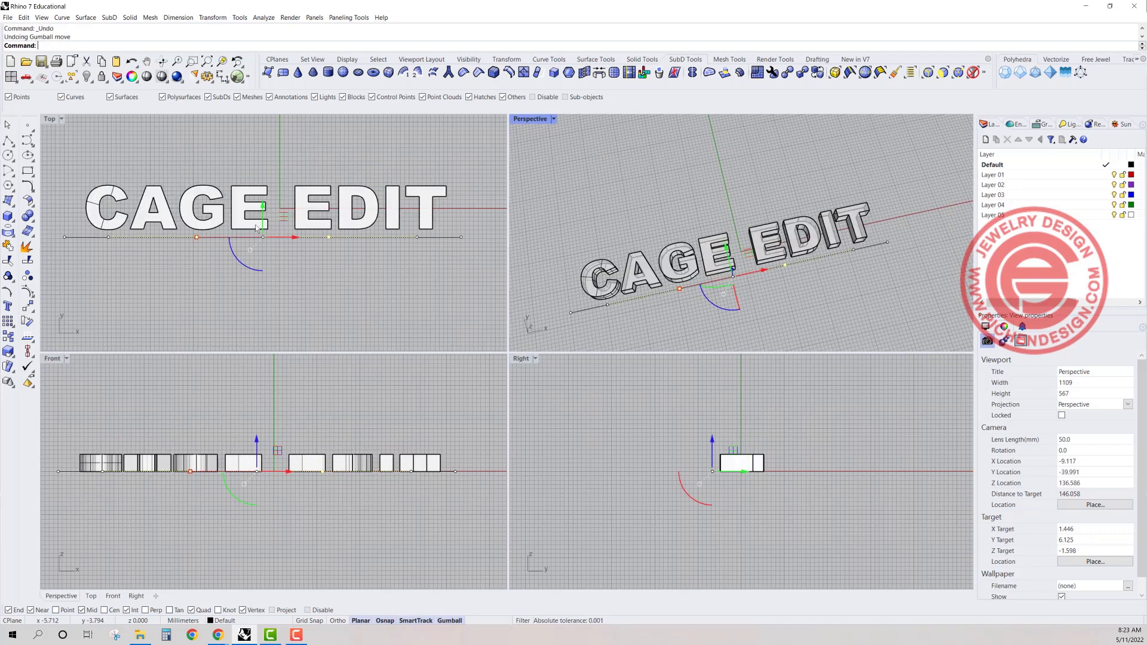
pyautogui.click(224, 264)
pyautogui.hotkey('ctrl', 'z')
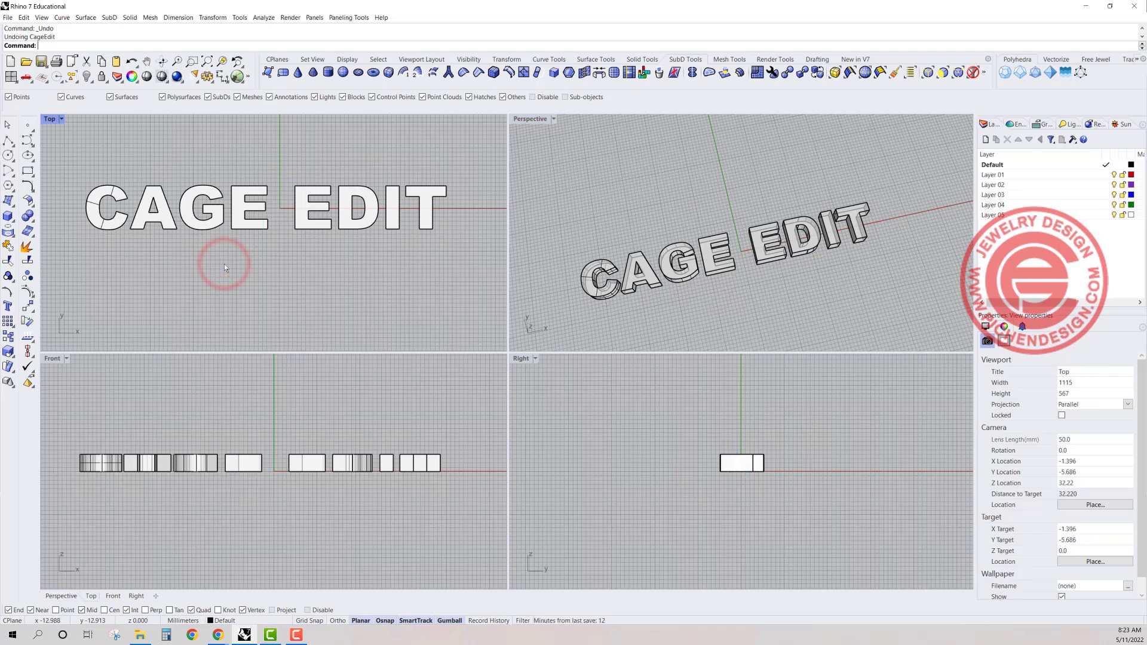
# Step: Apply CageEdit to all the letters using a rectangle drawn around the text in the Top view, with 4 × 4 points, degree 3 and Global region
pyautogui.moveTo(275, 216); pyautogui.dragTo(84, 167)
pyautogui.moveTo(182, 208); pyautogui.dragTo(222, 206, button='right')
pyautogui.scroll(-4, 224, 206)
pyautogui.rightClick(243, 263)
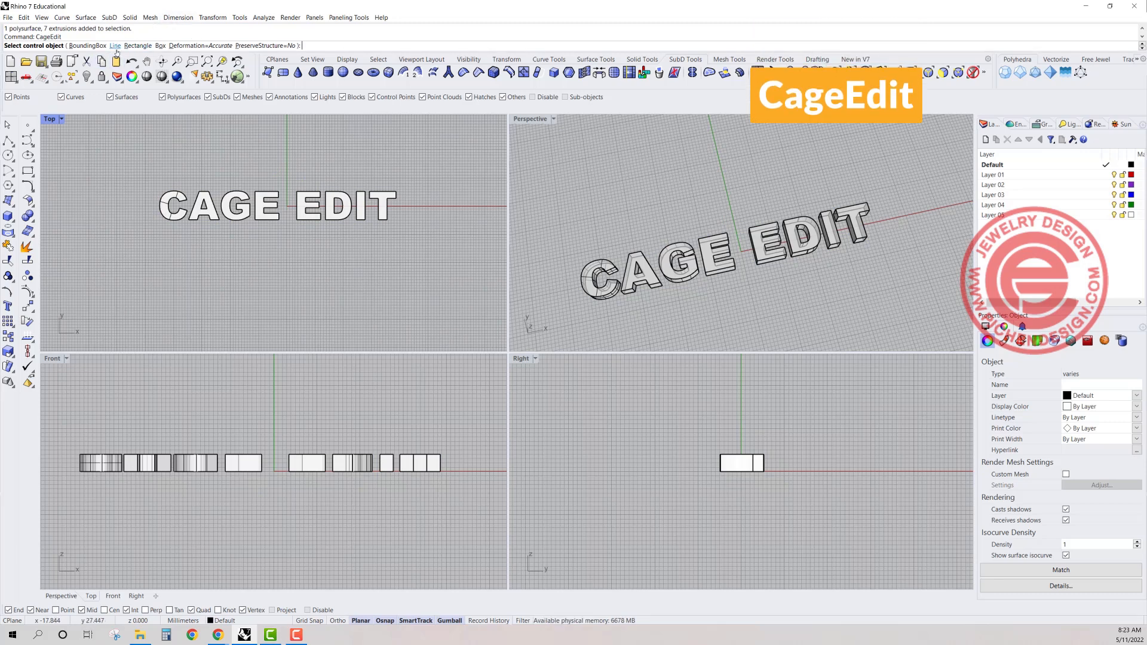
pyautogui.click(139, 46)
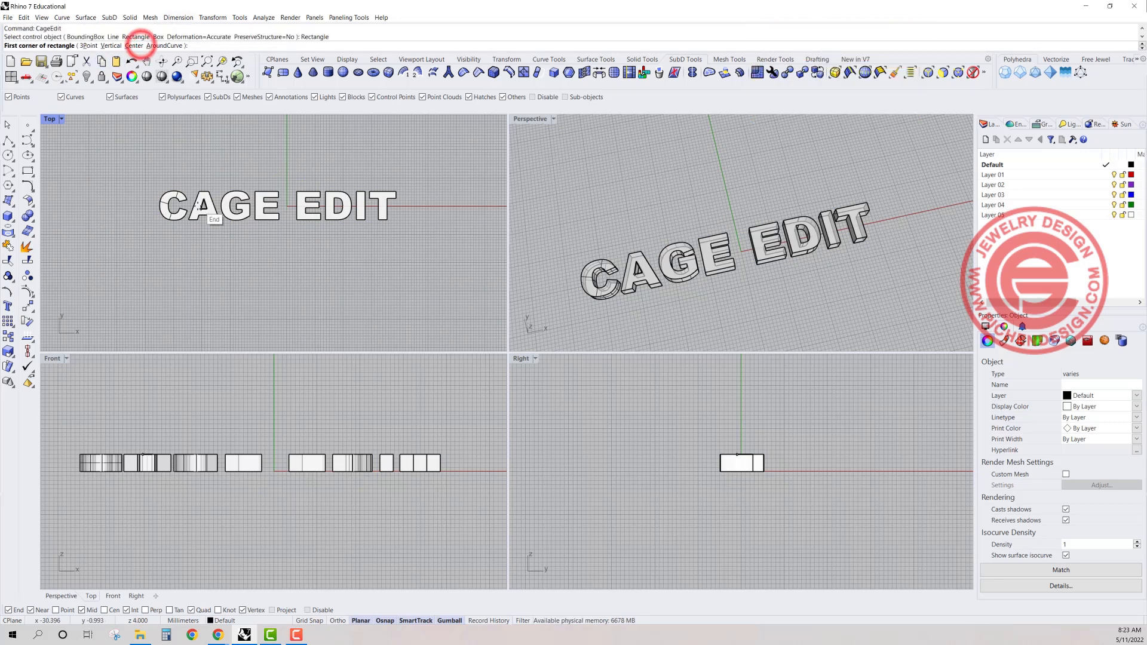
pyautogui.scroll(4, 191, 205)
pyautogui.click(134, 176)
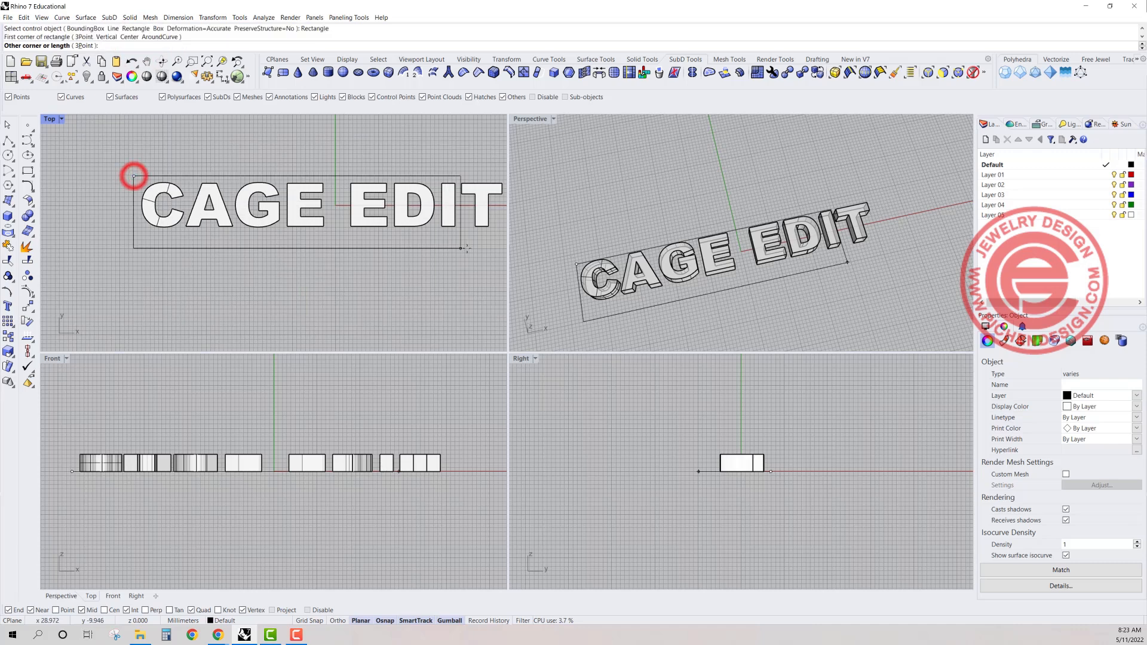
pyautogui.moveTo(502, 238); pyautogui.dragTo(444, 244, button='right')
pyautogui.click(455, 236)
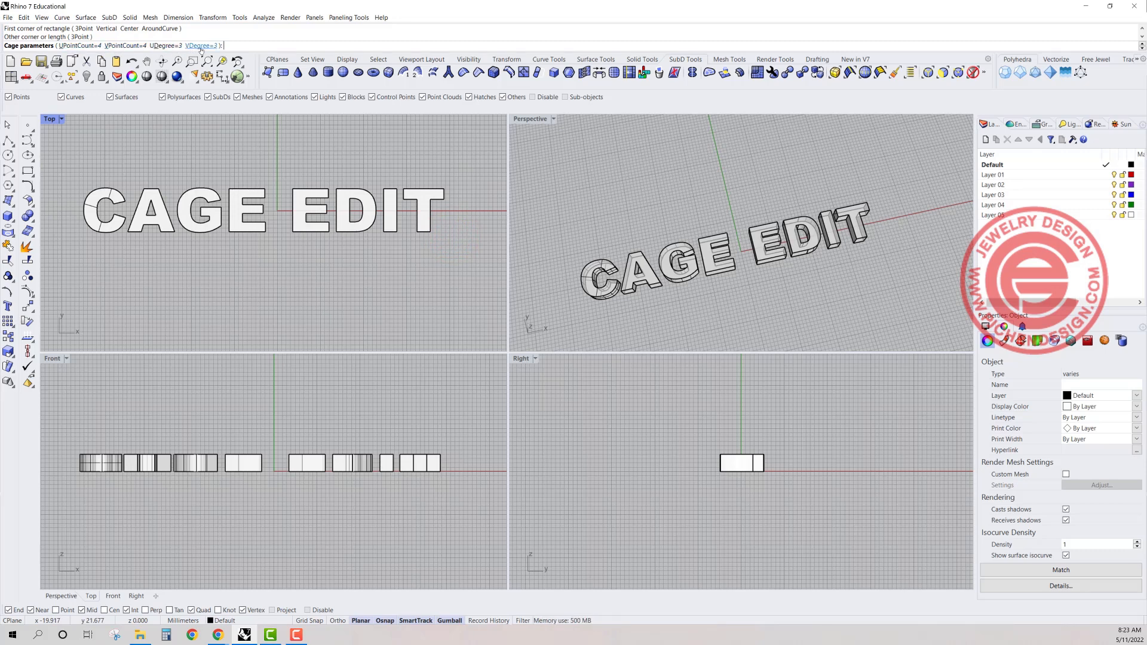
pyautogui.press('Return')
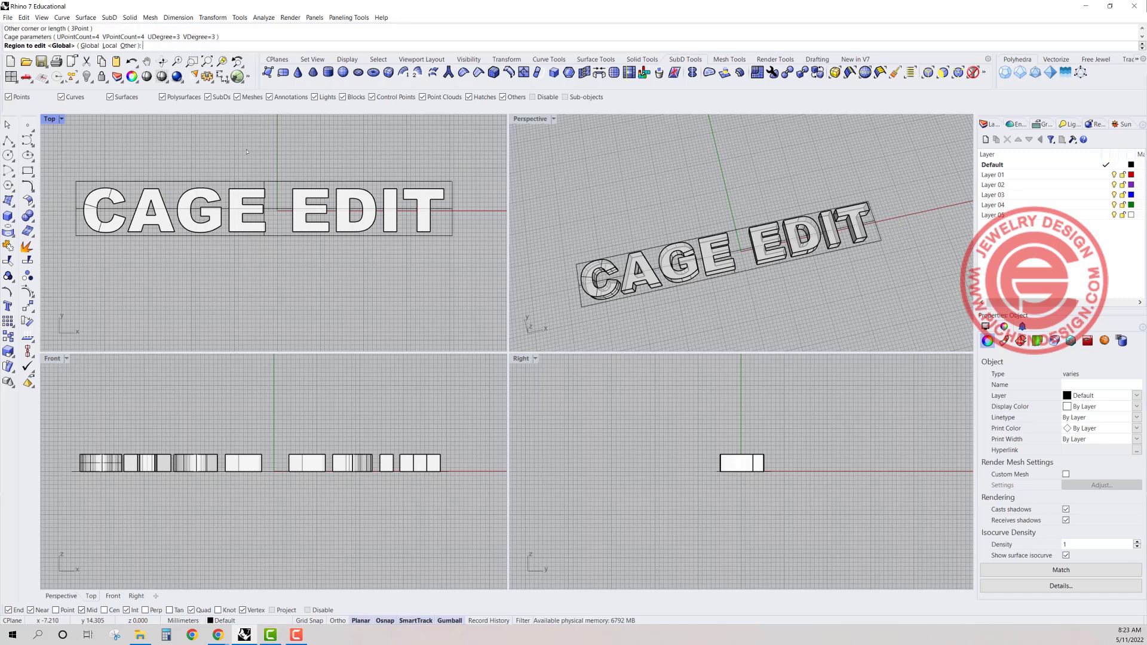
pyautogui.press('Return')
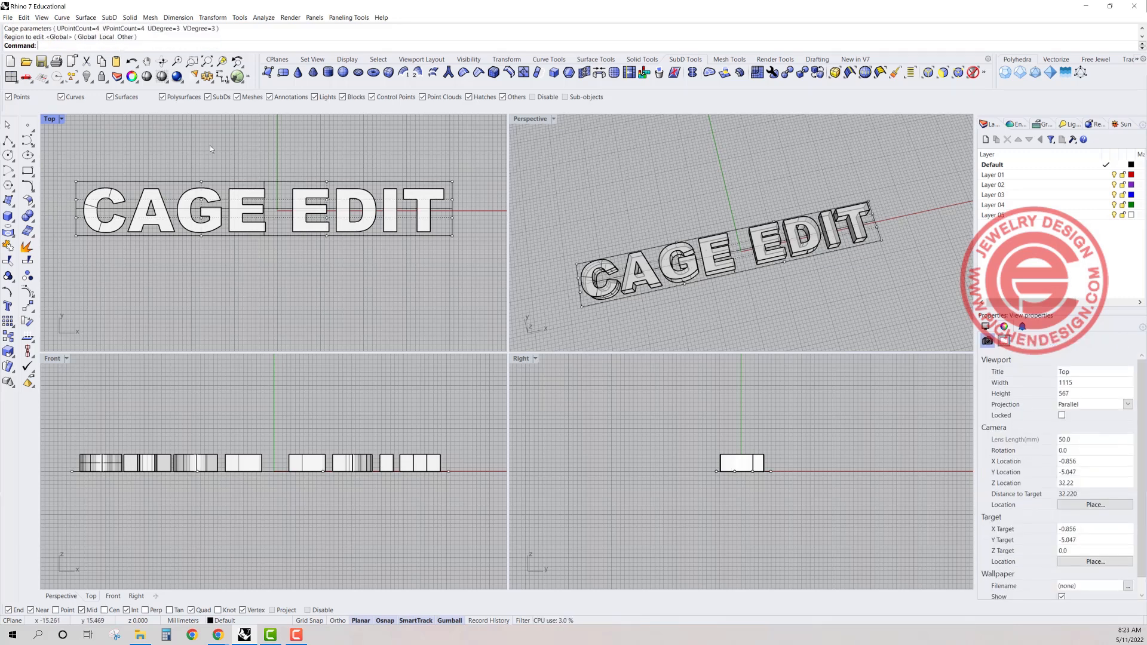
# Step: Select the rectangle cage's middle control points, raise them in the Front view, and shift them in +Y in the Top view to arch the letters
pyautogui.moveTo(190, 160); pyautogui.dragTo(273, 316)
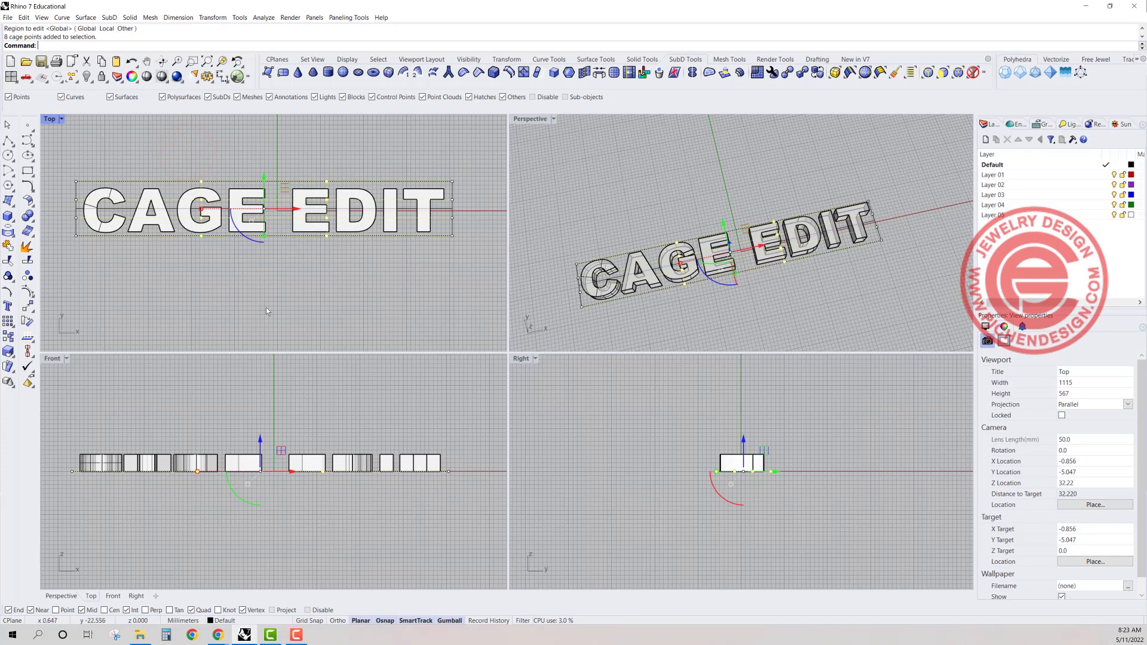
pyautogui.moveTo(260, 442); pyautogui.dragTo(274, 384)
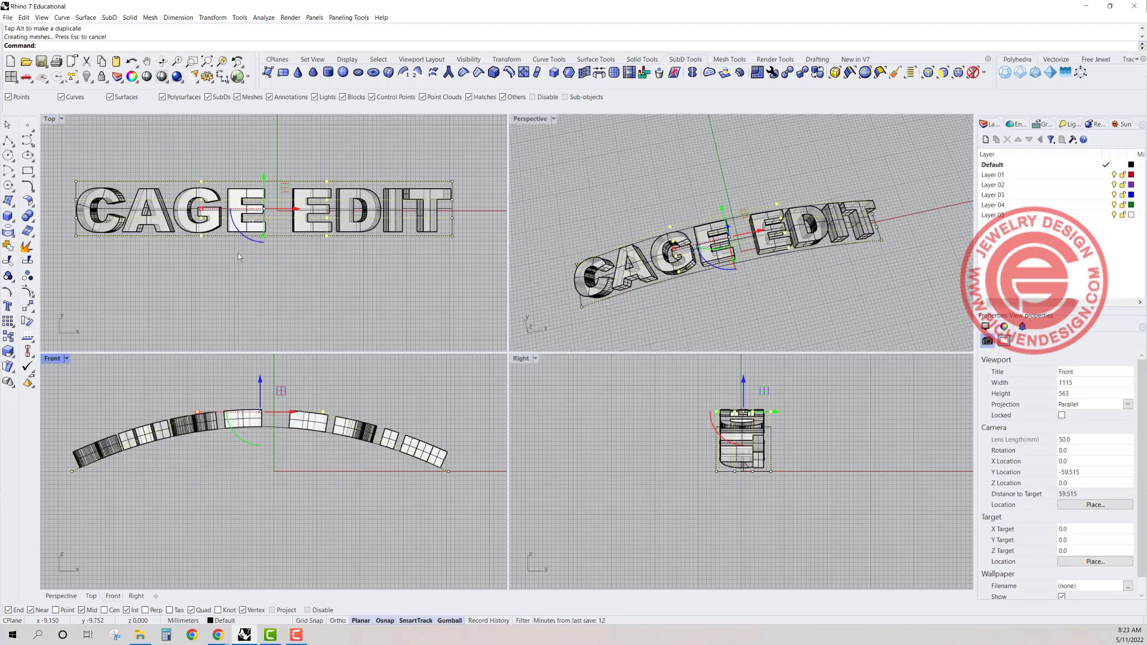
pyautogui.scroll(-5, 238, 257)
pyautogui.moveTo(255, 180); pyautogui.dragTo(262, 143)
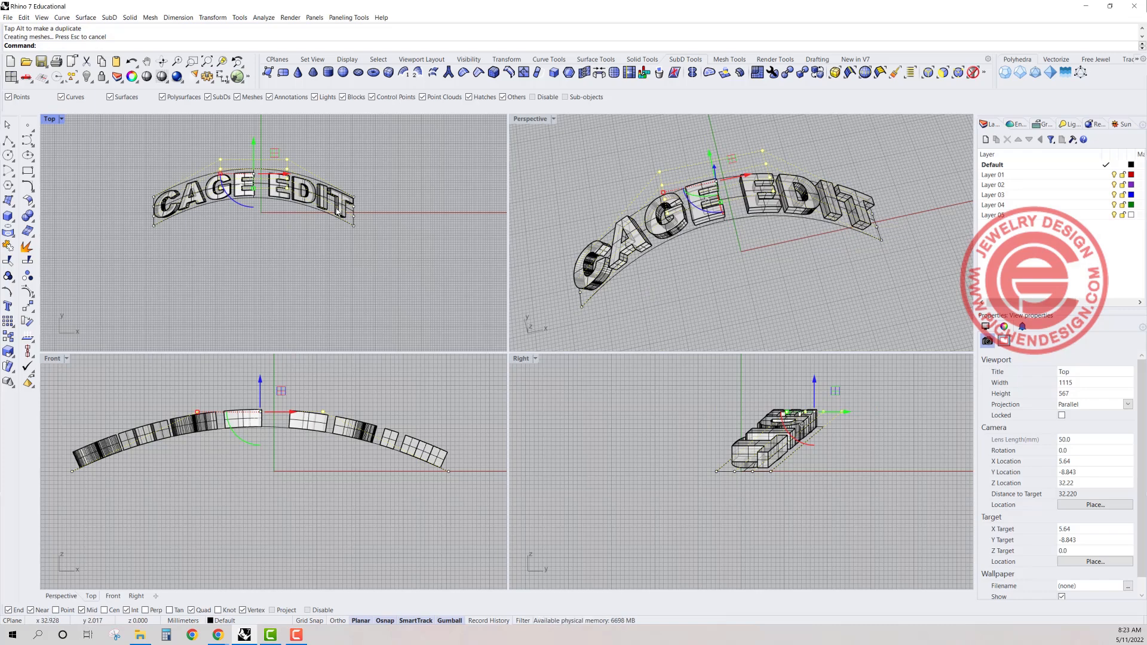
pyautogui.moveTo(725, 242); pyautogui.dragTo(606, 227, button='right')
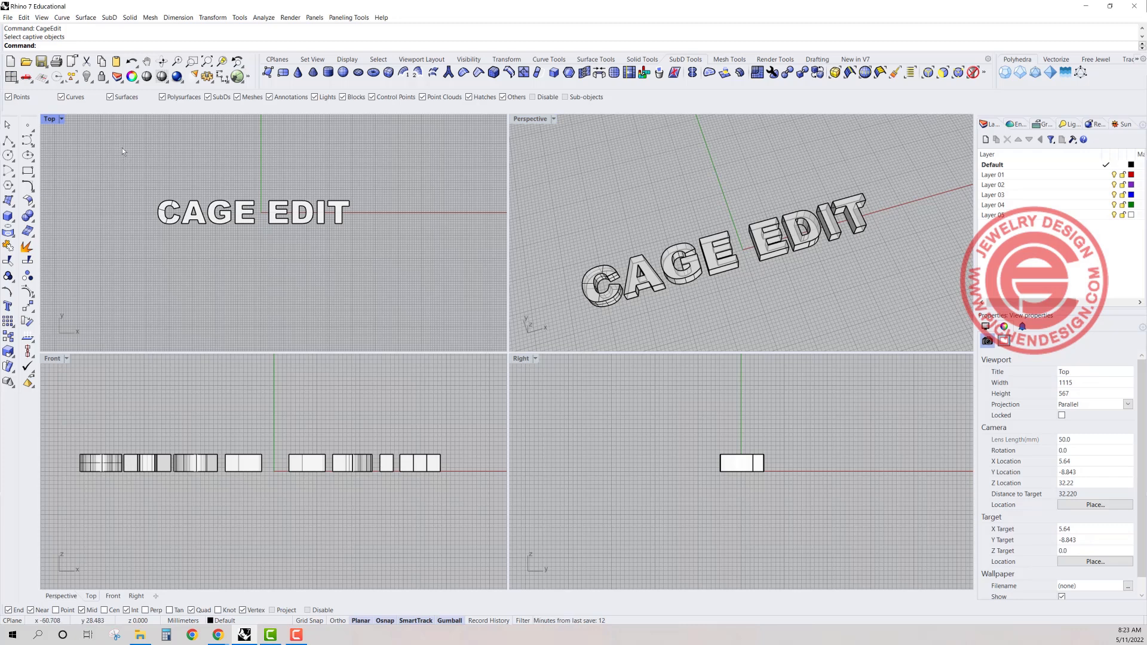
# Step: Apply CageEdit to the letters using a Box drawn around them slightly above letter height, with 4 points and degree 3 per direction, Global region
pyautogui.write('CageEdit')
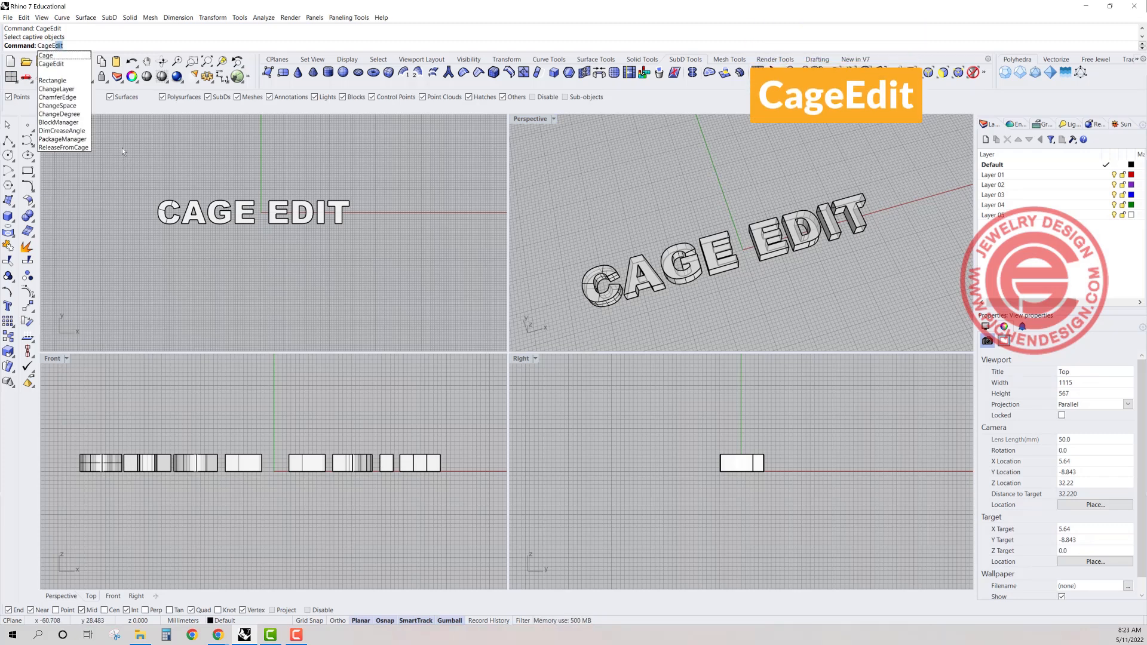
pyautogui.press('Down')
pyautogui.press('Return')
pyautogui.moveTo(133, 179); pyautogui.dragTo(490, 289)
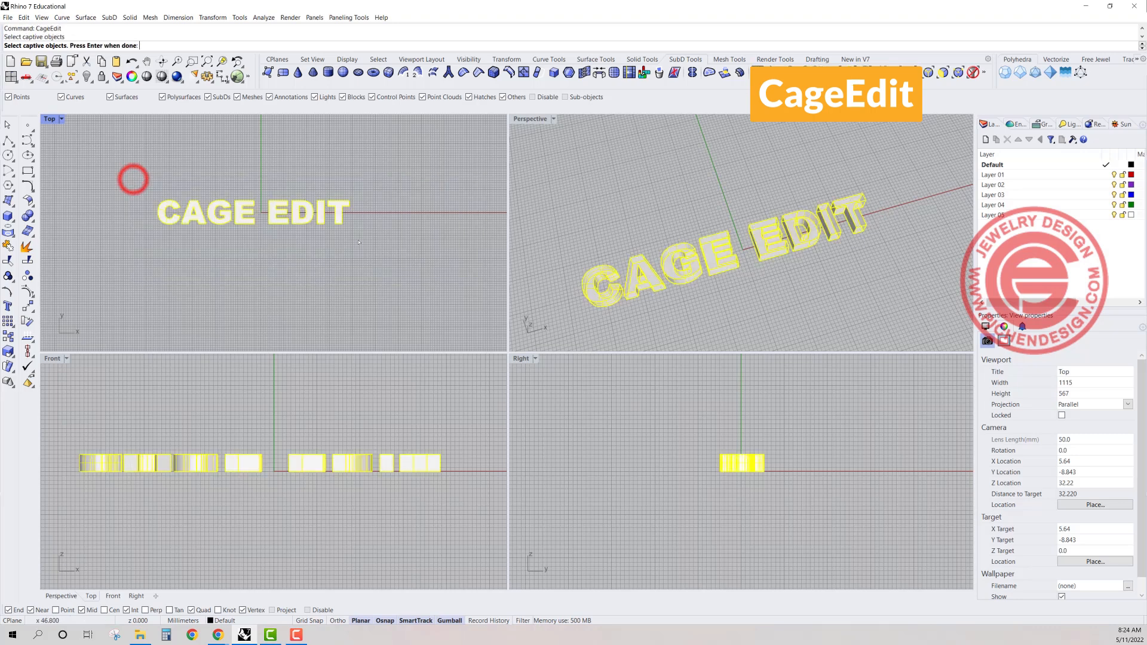
pyautogui.press('Return')
pyautogui.click(160, 46)
pyautogui.click(150, 190)
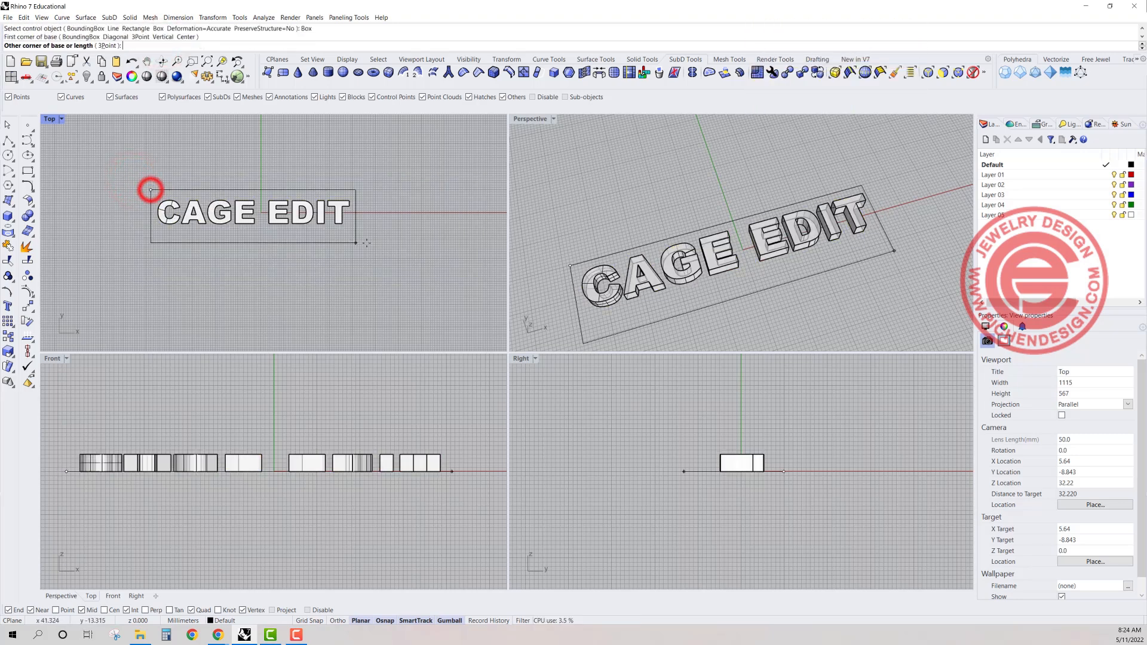
pyautogui.click(355, 231)
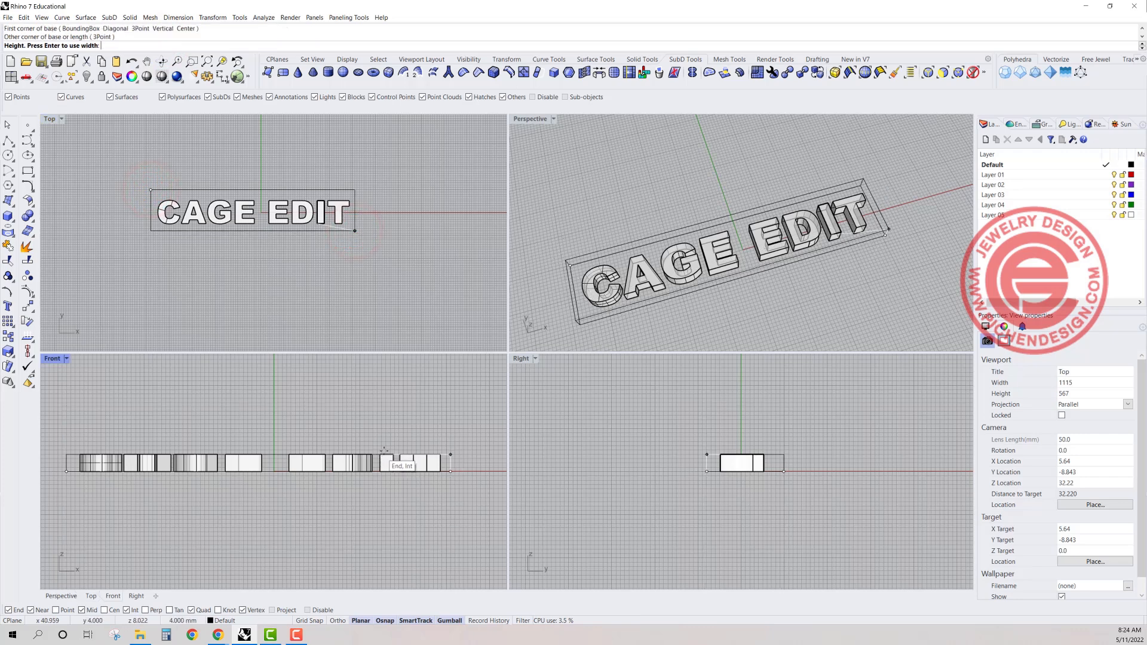
pyautogui.scroll(1, 413, 455)
pyautogui.click(453, 446)
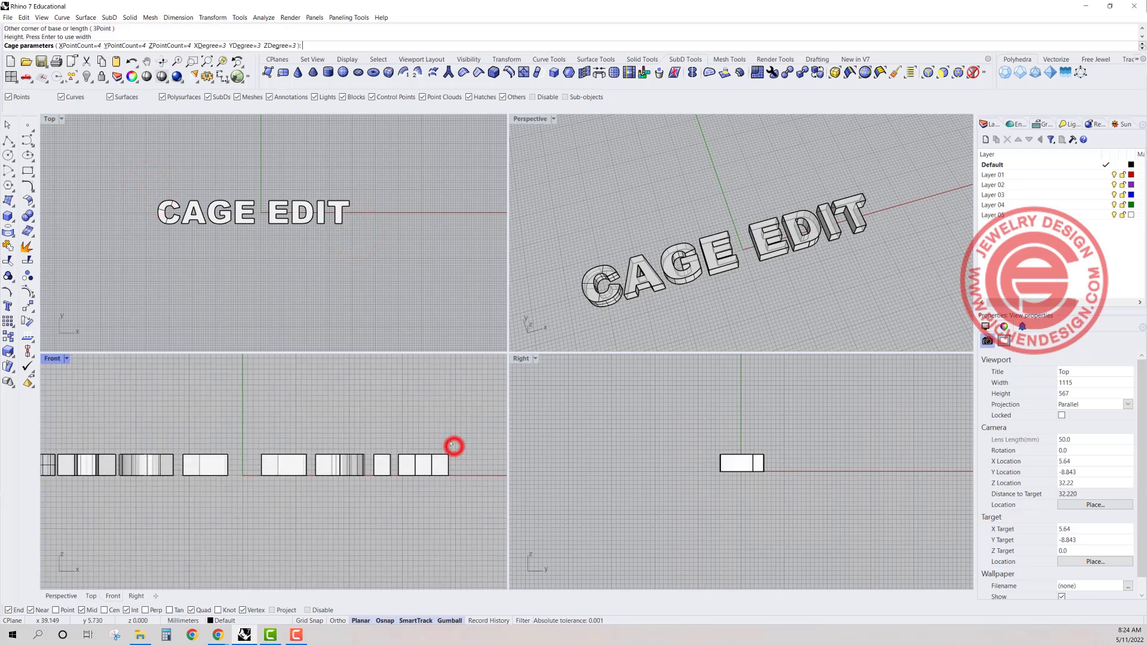
pyautogui.rightClick(344, 248)
pyautogui.rightClick(344, 248)
# Step: Raise the box cage's two middle columns of points in the Front view and shift them in -Y in the Top view to bend the letters
pyautogui.moveTo(149, 421); pyautogui.dragTo(310, 511)
pyautogui.moveTo(225, 434); pyautogui.dragTo(234, 395)
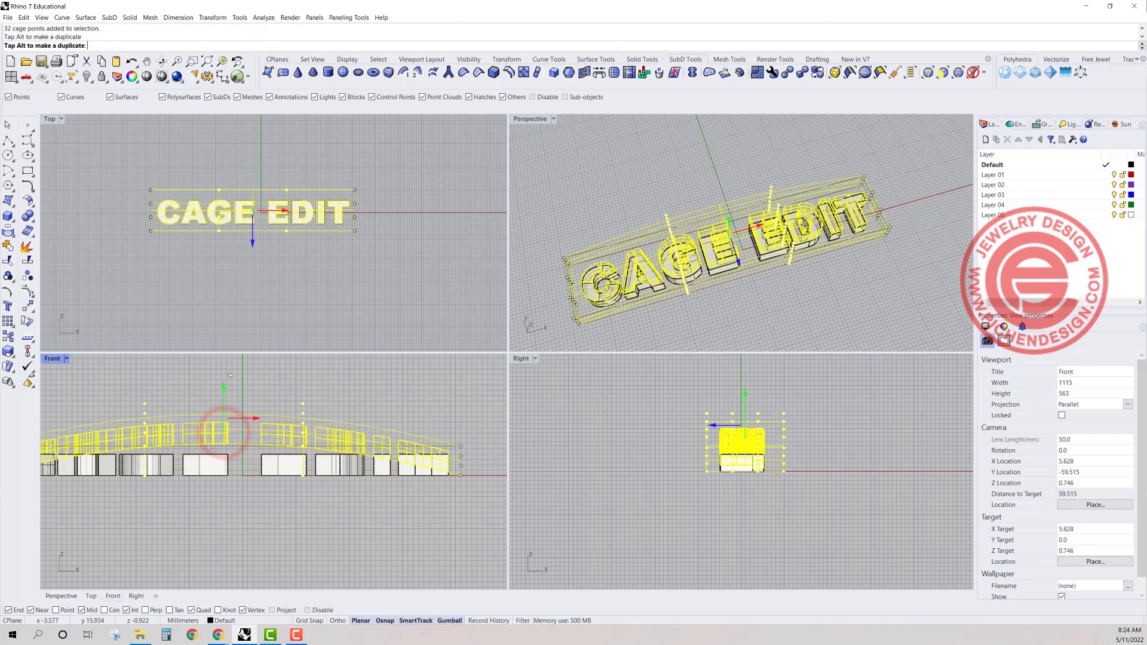
pyautogui.moveTo(207, 159); pyautogui.dragTo(329, 267)
pyautogui.moveTo(249, 178); pyautogui.dragTo(254, 210)
pyautogui.click(445, 302)
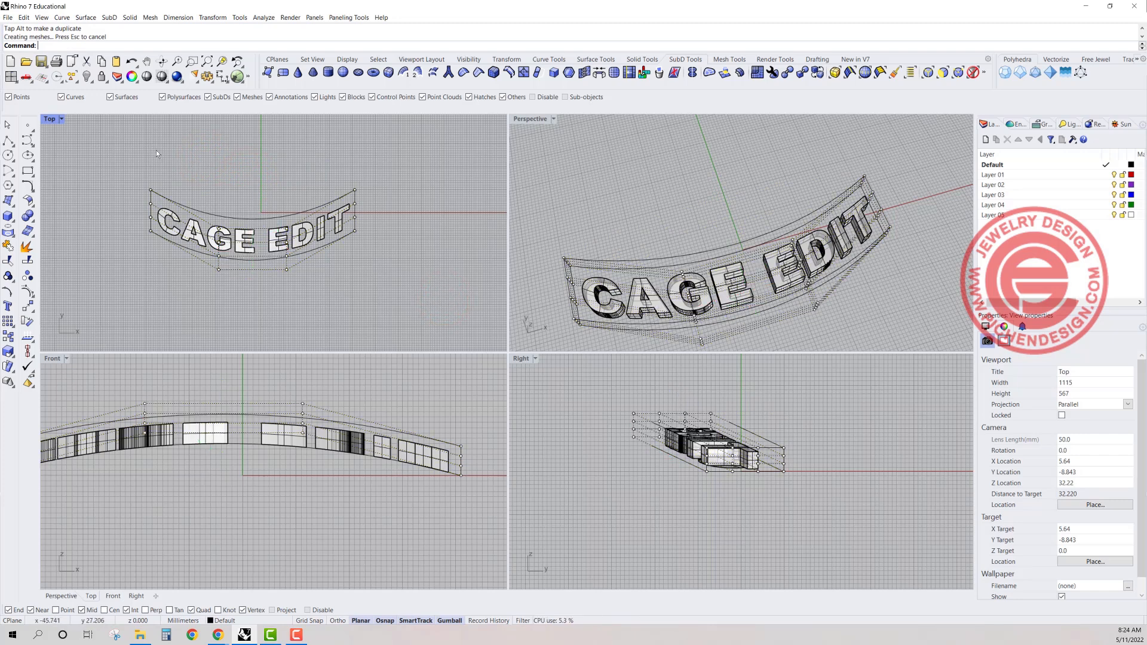
pyautogui.moveTo(699, 239); pyautogui.dragTo(713, 217, button='right')
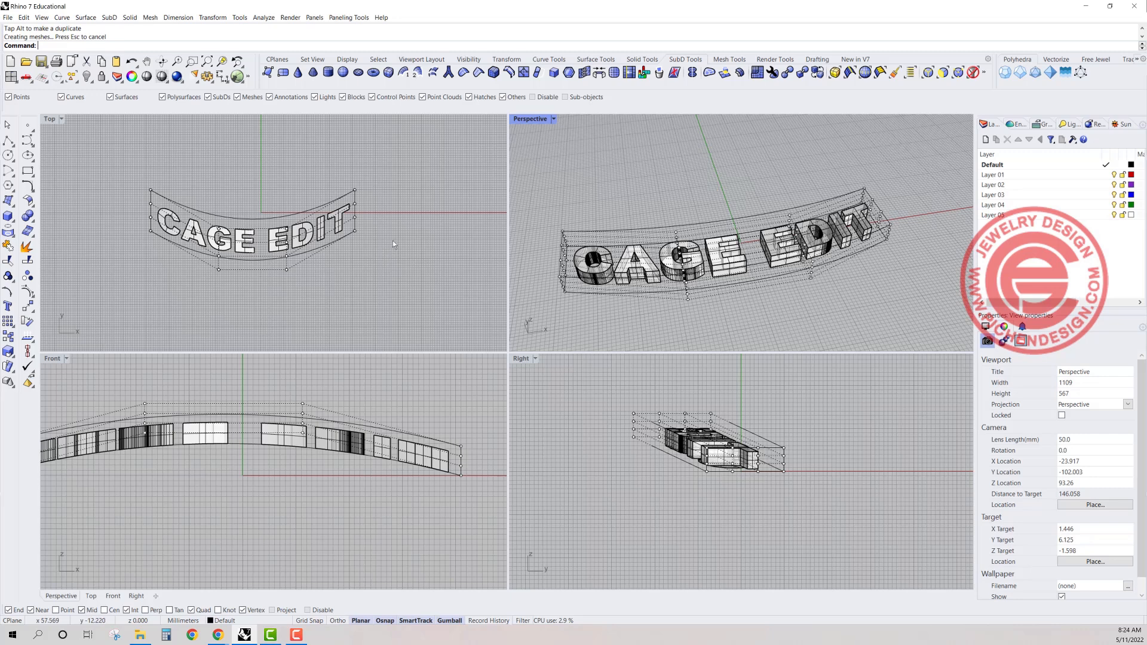
# Step: Undo the control point moves and the box-based CageEdit on the letters
pyautogui.hotkey('ctrl', 'z')
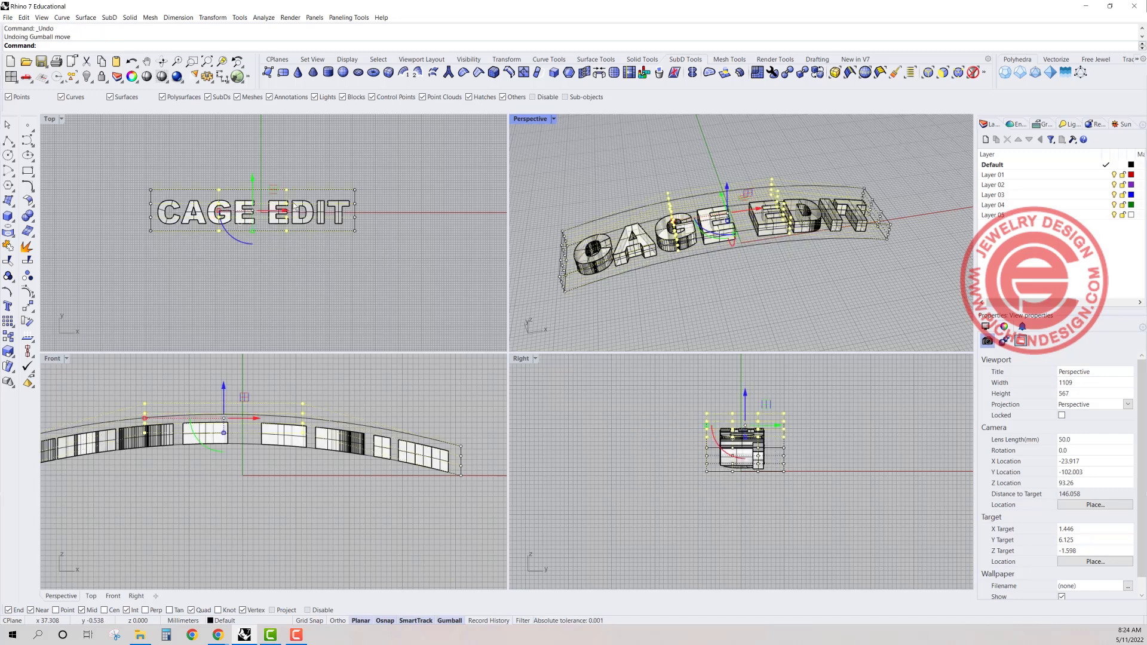
pyautogui.hotkey('ctrl', 'z')
pyautogui.click(355, 244)
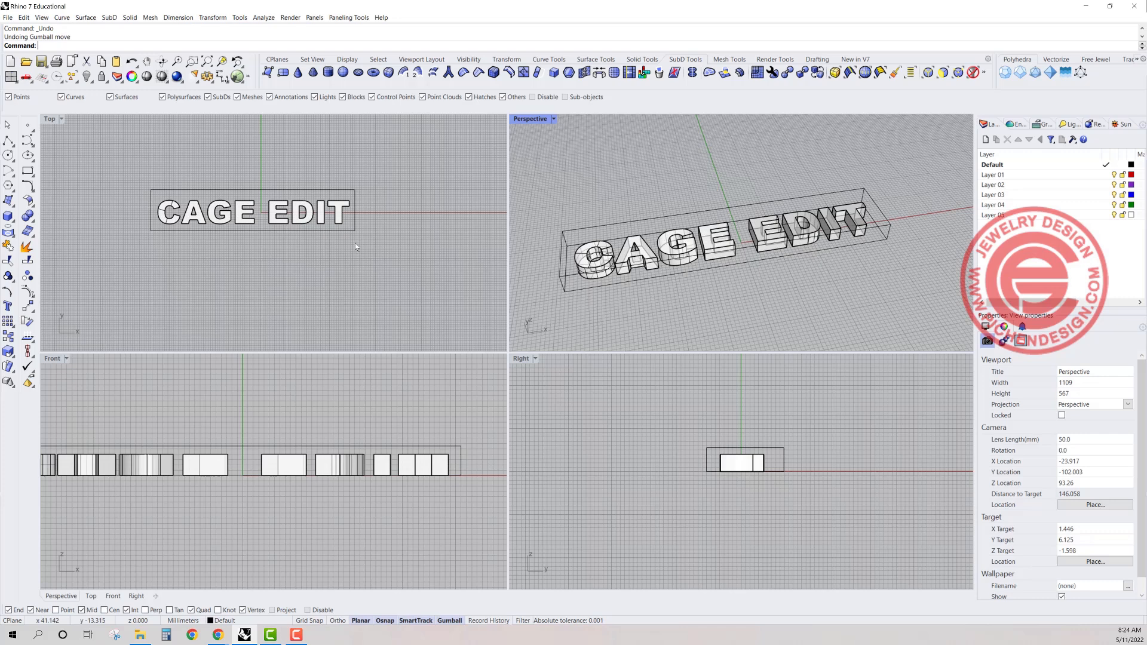
pyautogui.hotkey('ctrl', 'z')
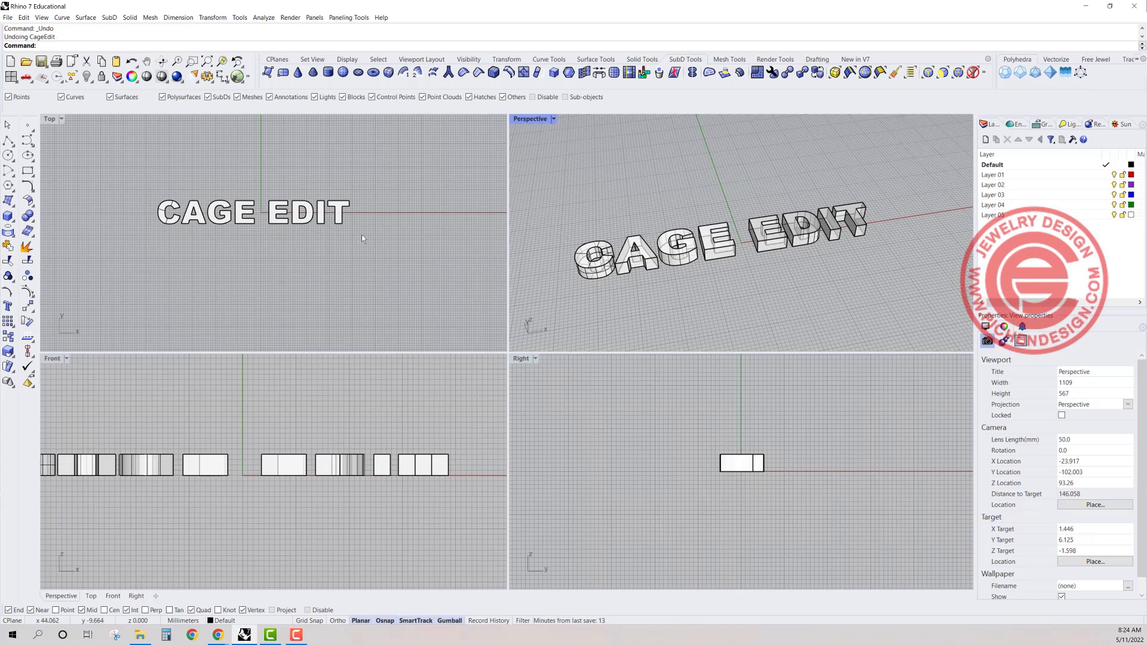
# Step: Start CageEdit on all the letters with BoundingBox as the control object and the World coordinate system
pyautogui.rightClick(365, 235)
pyautogui.moveTo(119, 175); pyautogui.dragTo(316, 228)
pyautogui.press('Return')
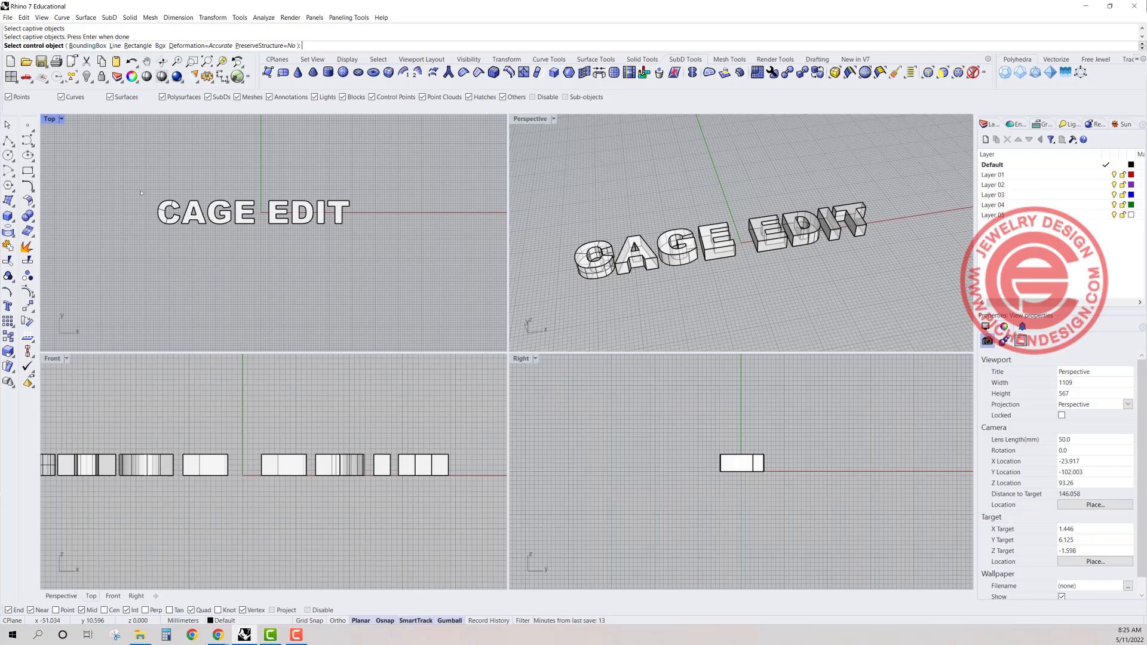
pyautogui.click(87, 45)
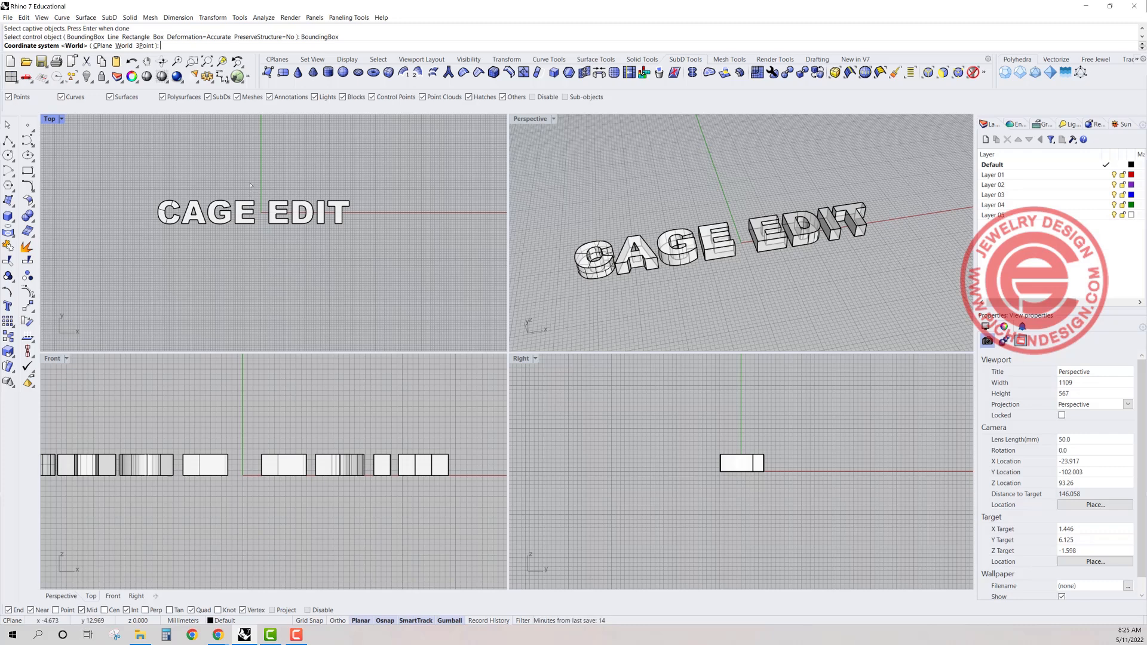
pyautogui.press('Return')
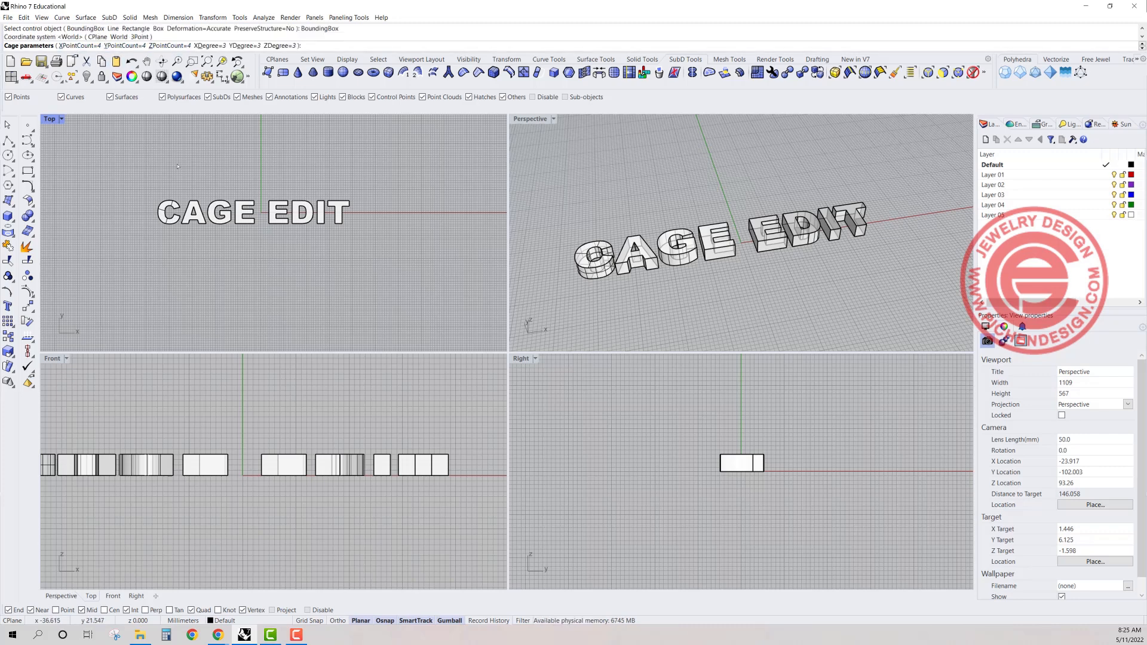
# Step: Set the cage's X point count to 8, keep the other parameters at 4 points and degree 3, and apply it to the Global region
pyautogui.click(90, 47)
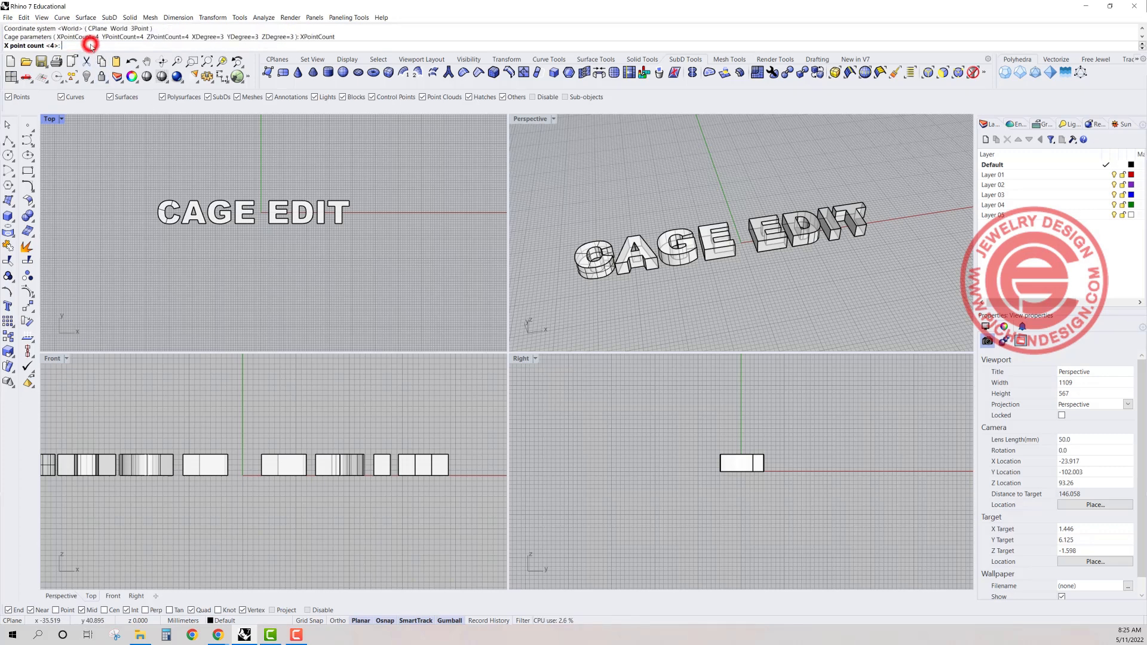
pyautogui.write('8')
pyautogui.press('Return')
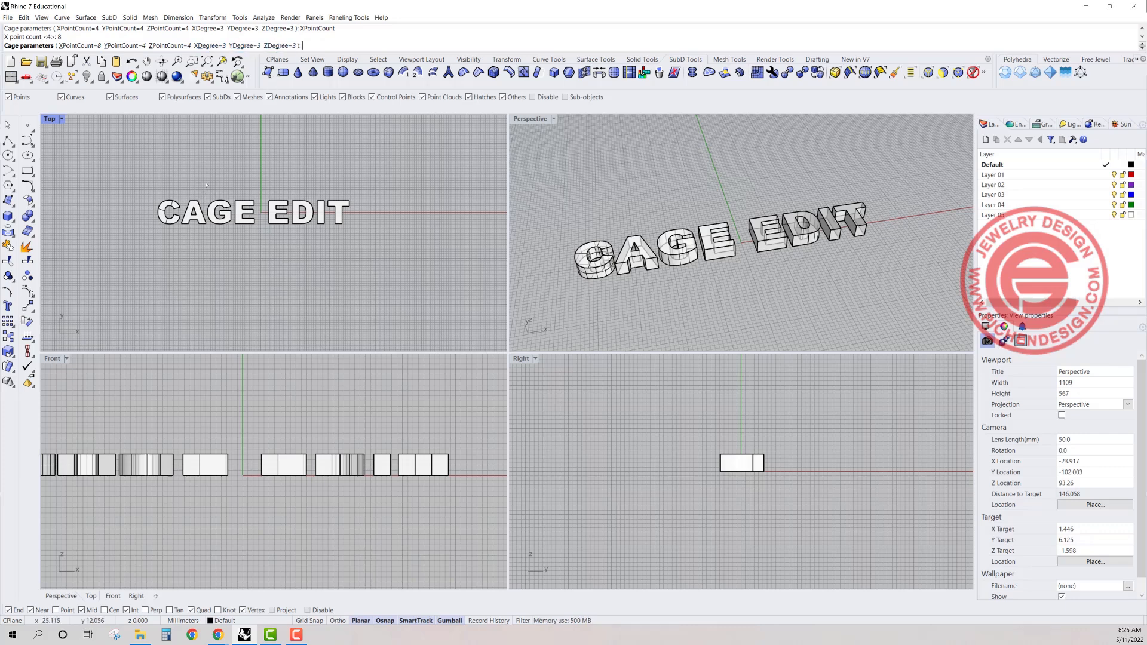
pyautogui.press('Return')
pyautogui.press('Return')
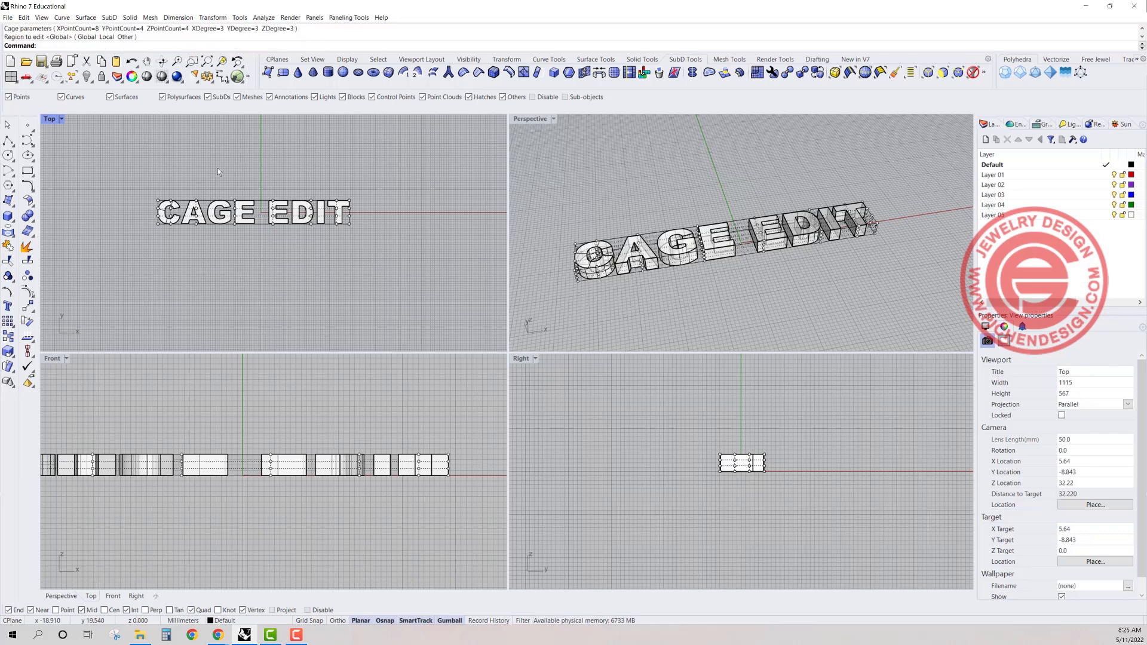
# Step: Select the upper cage points of the two middle columns in the Front view and raise them to heighten the central letters
pyautogui.moveTo(254, 400); pyautogui.dragTo(387, 441)
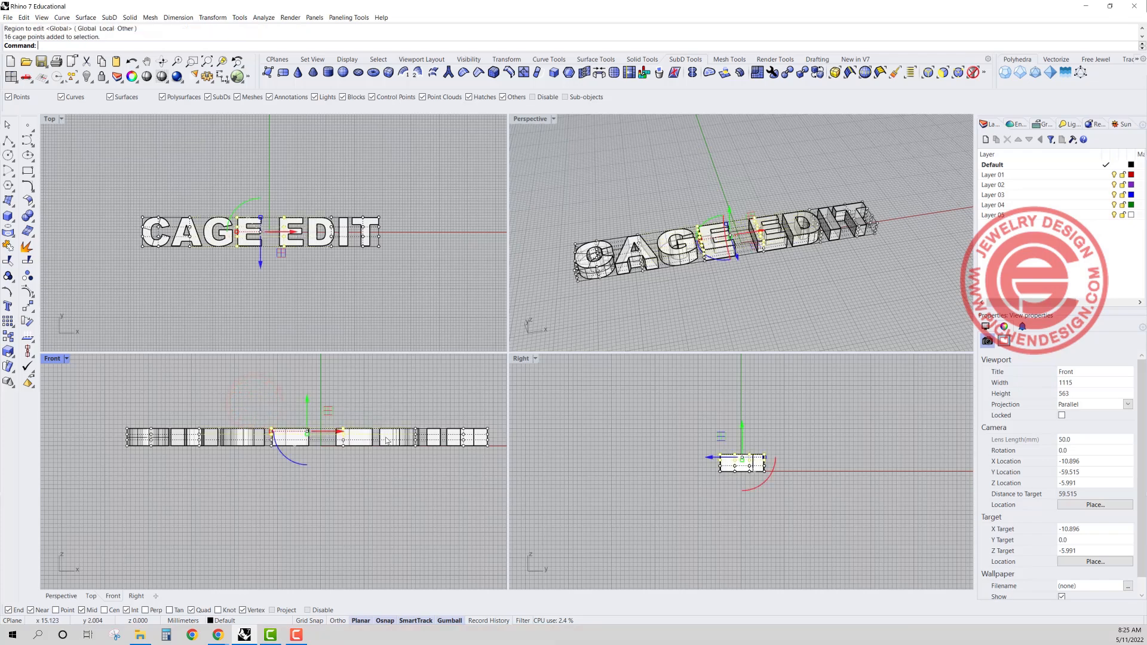
pyautogui.scroll(3, 301, 411)
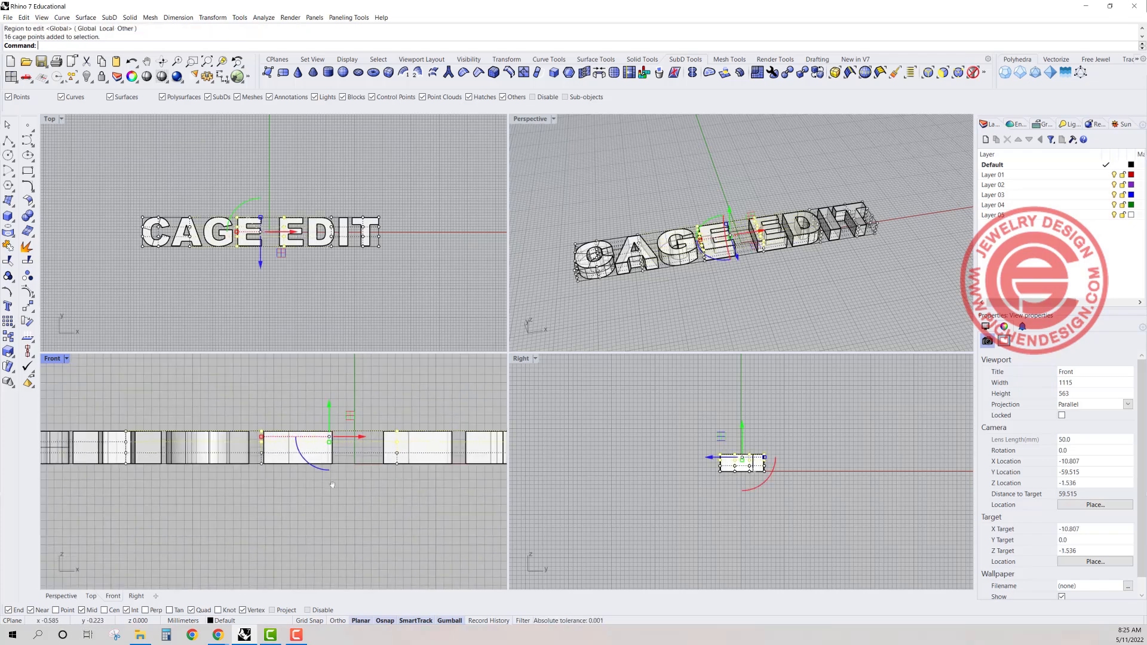
pyautogui.moveTo(278, 447); pyautogui.dragTo(288, 386)
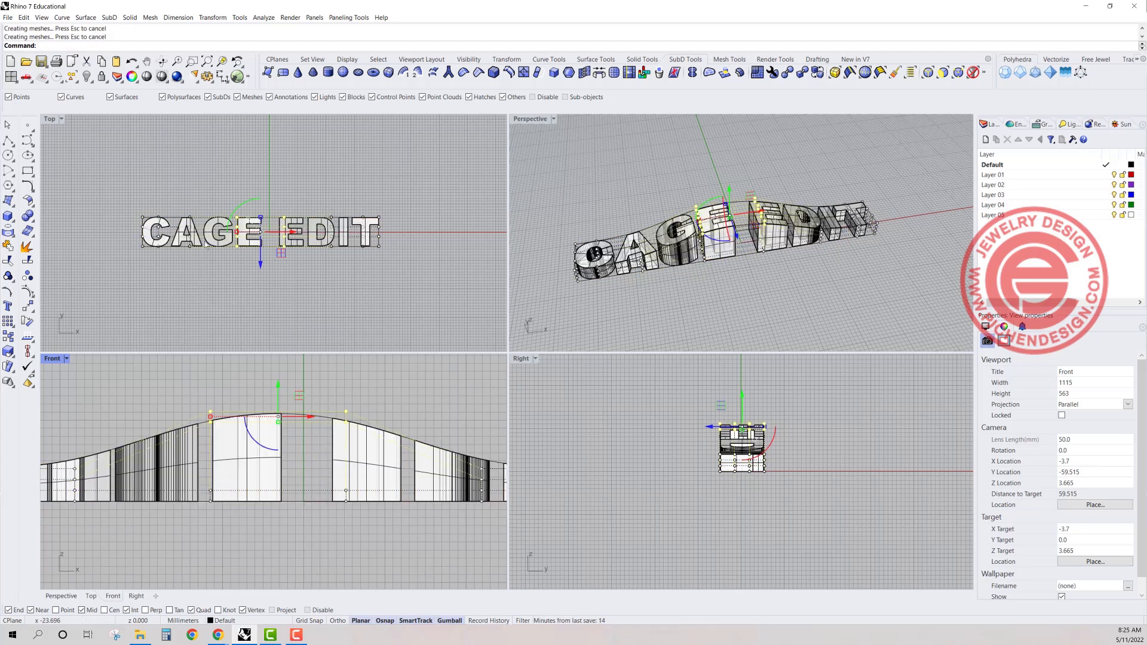
# Step: Move the middle cage points along the letters' upper edge in +Y in the Top view to stretch the central letters, and inspect them in Perspective
pyautogui.moveTo(214, 194); pyautogui.dragTo(299, 230)
pyautogui.moveTo(260, 196); pyautogui.dragTo(270, 156)
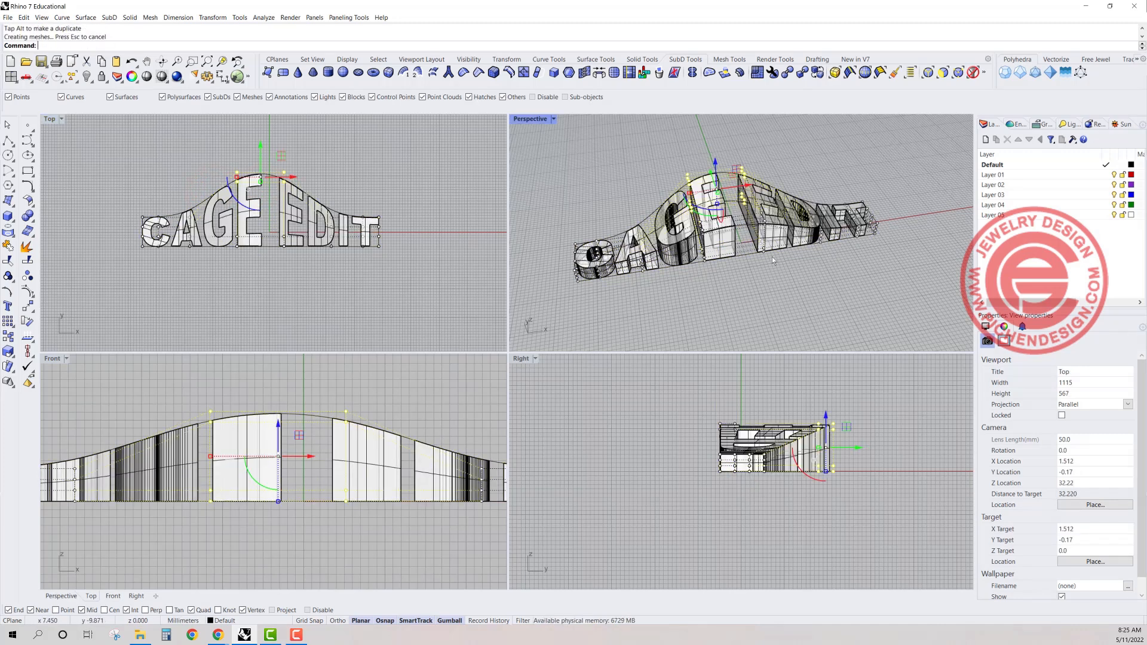
pyautogui.scroll(-4, 775, 262)
pyautogui.moveTo(774, 263); pyautogui.dragTo(676, 310, button='right')
pyautogui.scroll(6, 722, 264)
pyautogui.moveTo(727, 264); pyautogui.dragTo(724, 298, button='right')
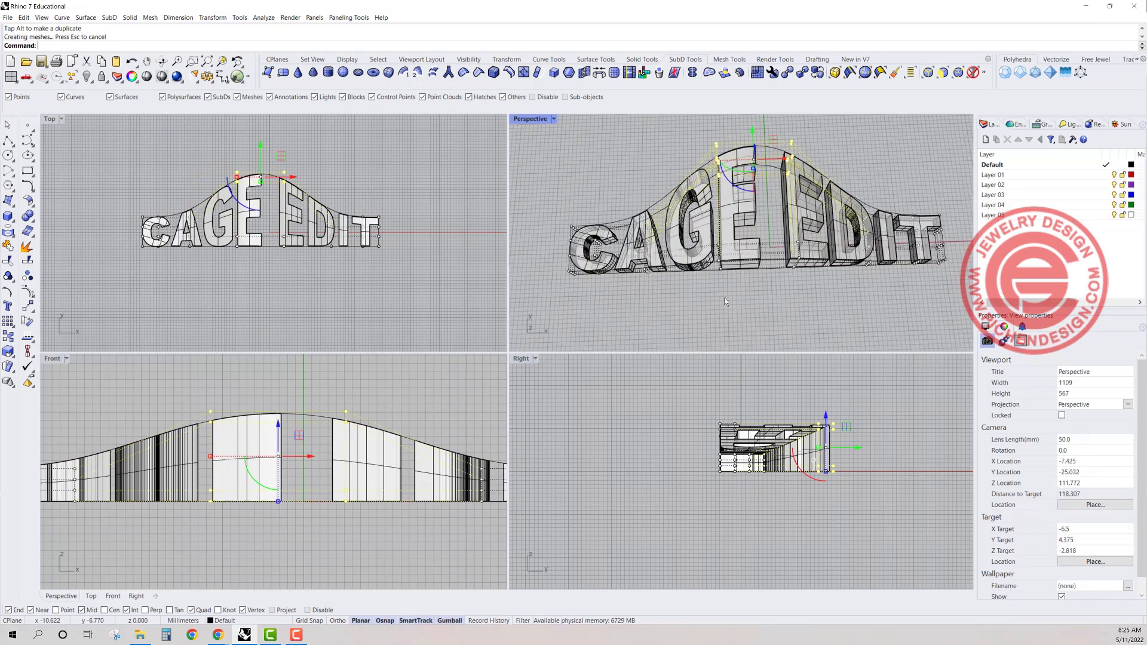
# Step: Deselect and hide the cage control points, and maximize the Perspective viewport on the deformed letters
pyautogui.click(393, 275)
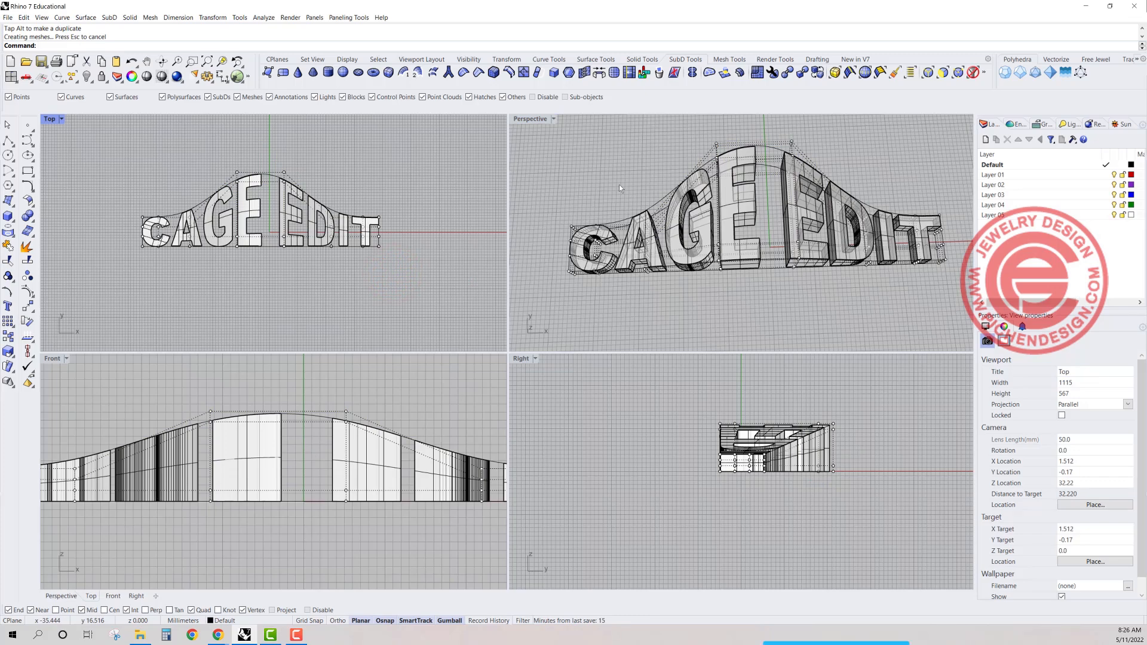
pyautogui.press('Escape')
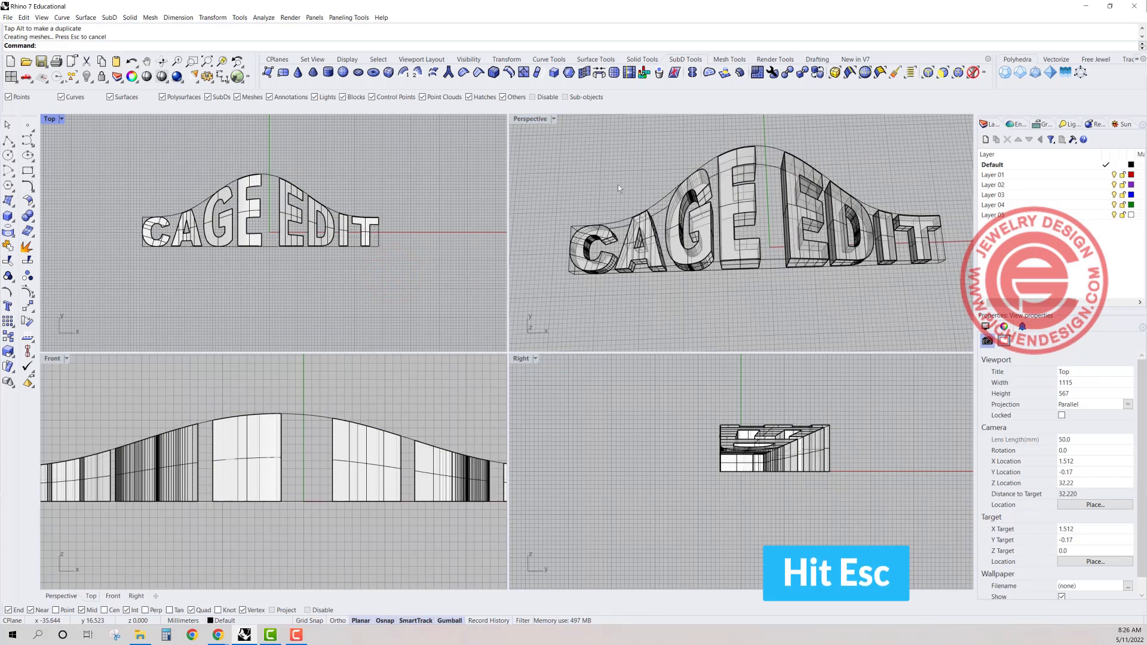
pyautogui.moveTo(658, 189); pyautogui.dragTo(623, 160, button='right')
pyautogui.doubleClick(531, 118)
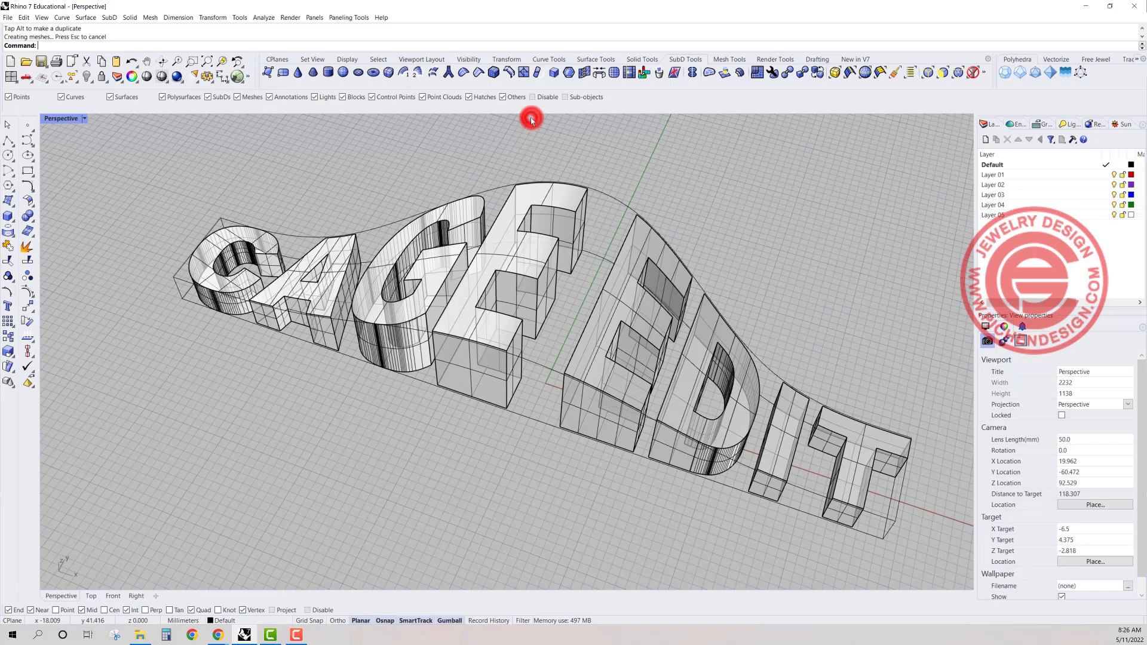
# Step: Show the cage's control points, select the upper points of its two middle columns, and move them in the -Y direction
pyautogui.moveTo(532, 120); pyautogui.dragTo(582, 185, button='right')
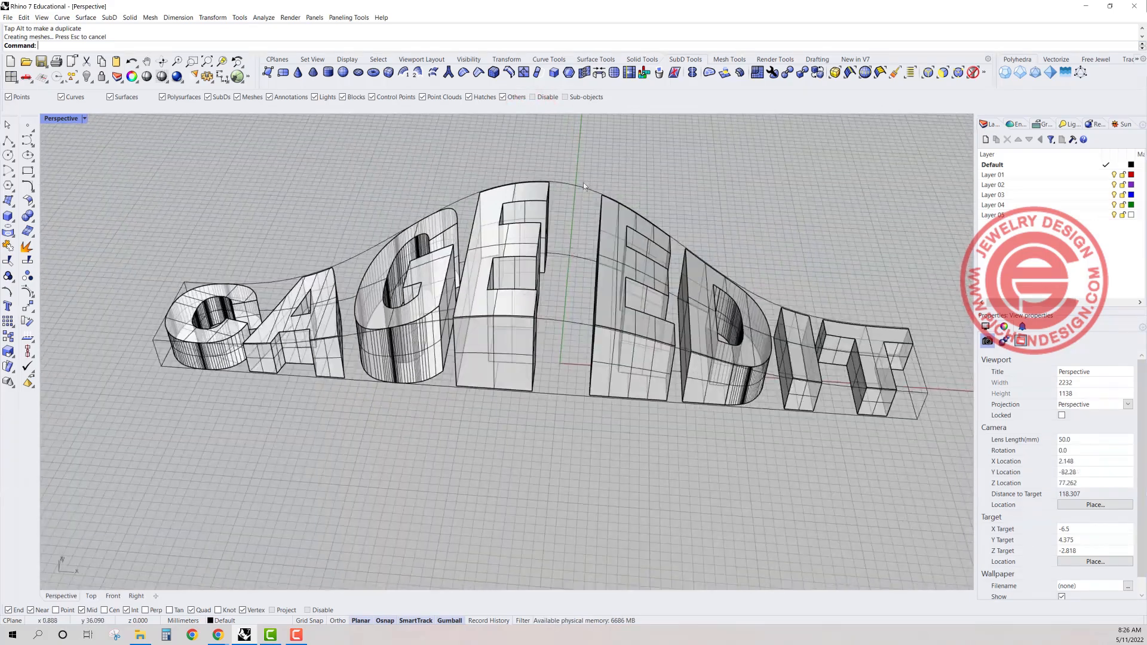
pyautogui.click(579, 185)
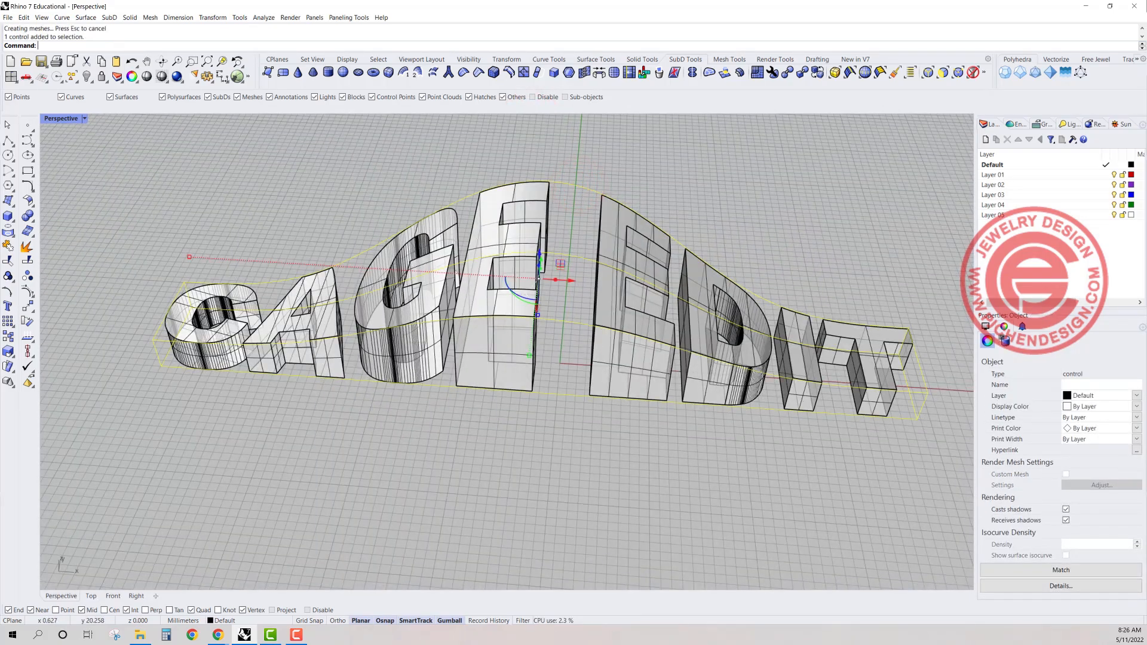
pyautogui.click(27, 291)
pyautogui.moveTo(446, 151); pyautogui.dragTo(645, 215)
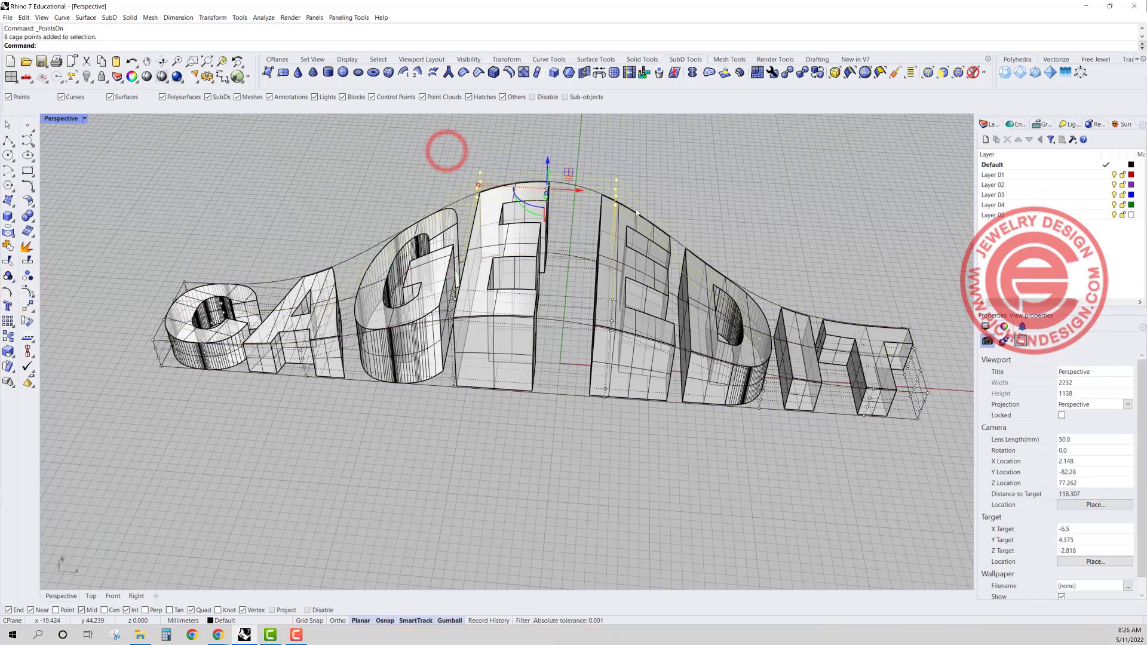
pyautogui.moveTo(884, 246); pyautogui.dragTo(645, 226, button='right')
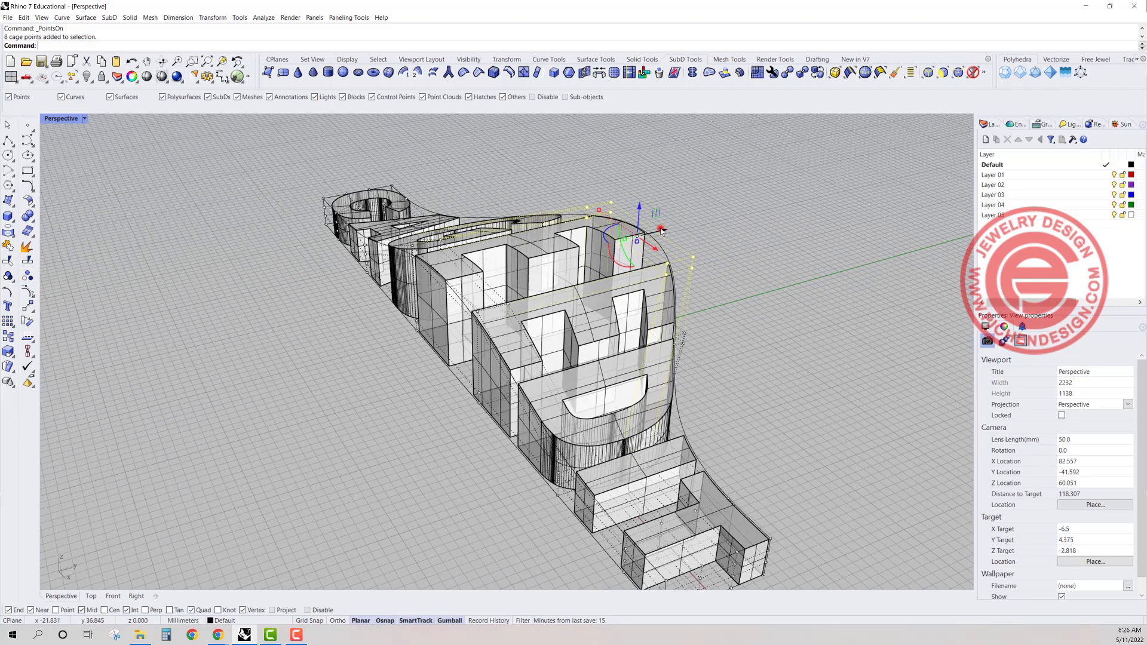
pyautogui.moveTo(661, 230); pyautogui.dragTo(589, 247)
pyautogui.click(744, 320)
# Step: Delete the control cage from the deformed letters, and select the first E and the G individually to check them
pyautogui.moveTo(656, 307); pyautogui.dragTo(702, 344, button='right')
pyautogui.click(553, 223)
pyautogui.press('Delete')
pyautogui.click(501, 245)
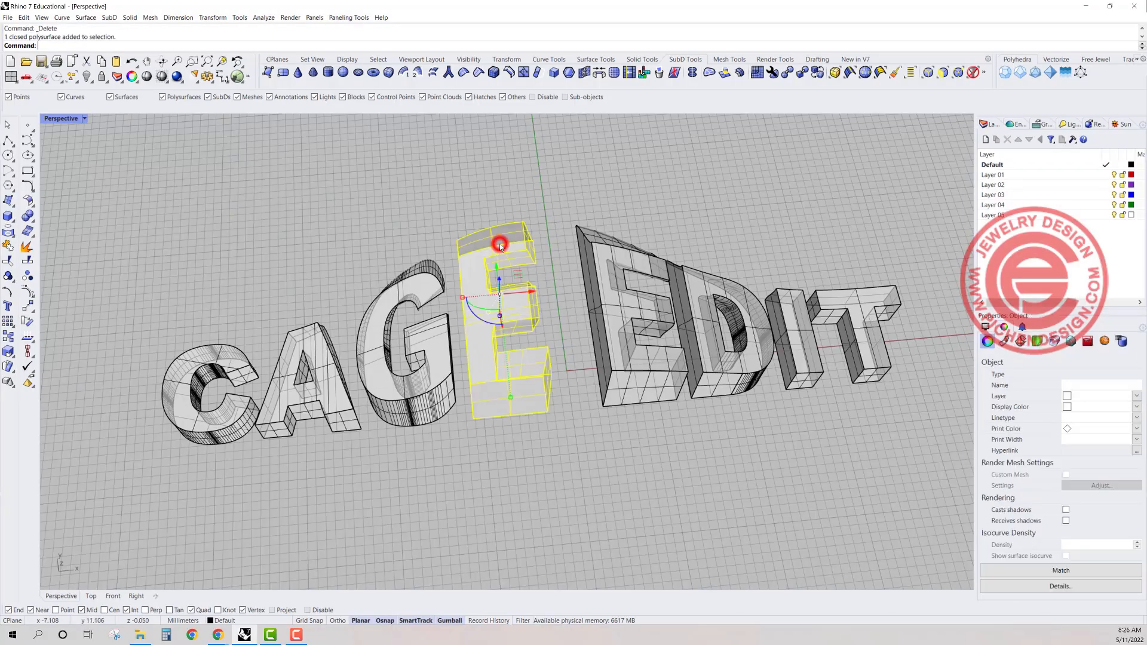
pyautogui.moveTo(501, 245); pyautogui.dragTo(421, 216, button='right')
pyautogui.click(421, 333)
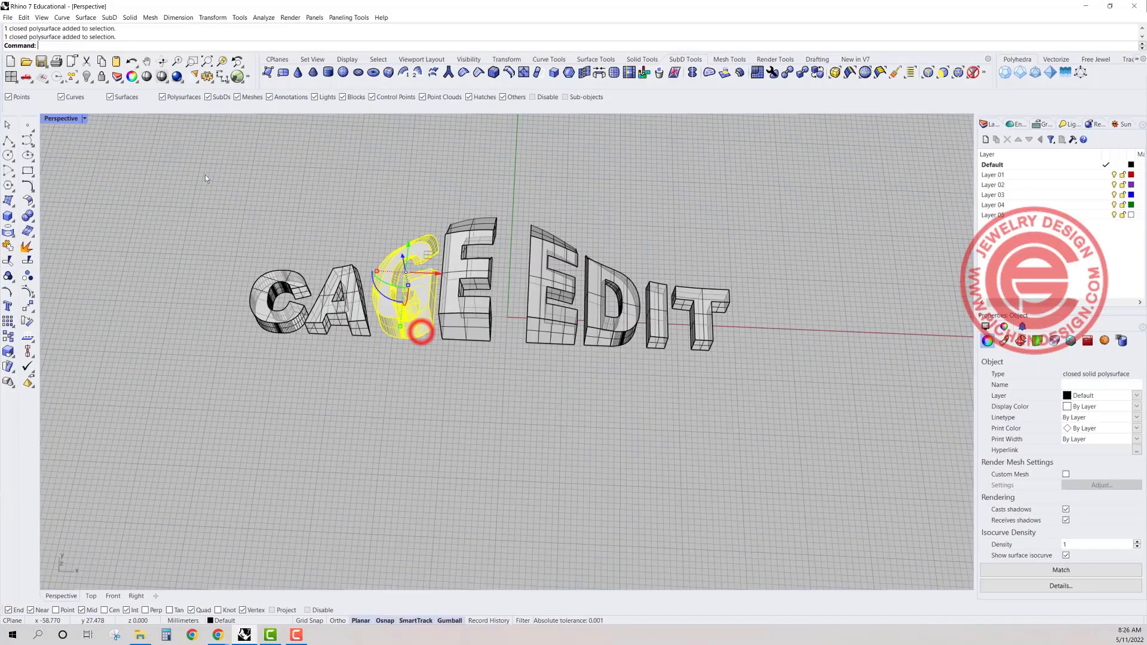
# Step: Apply CageEdit to all eight letters with a World bounding box, 8 by 4 by 4 points, degree 3, and the Global region
pyautogui.moveTo(194, 172); pyautogui.dragTo(735, 367)
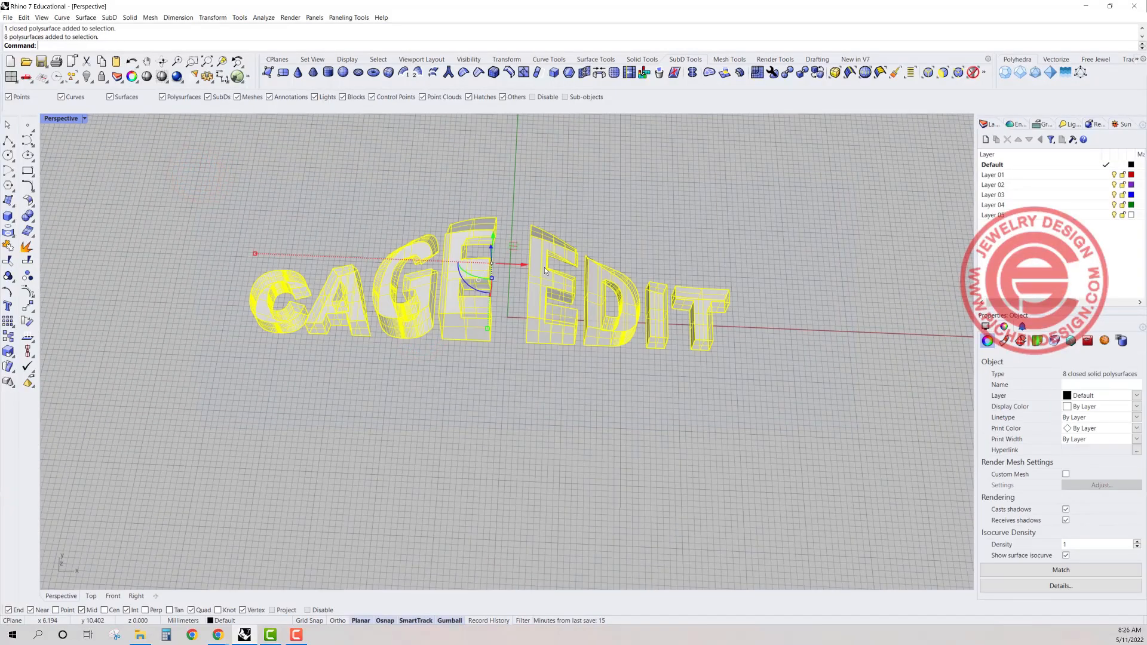
pyautogui.press('Return')
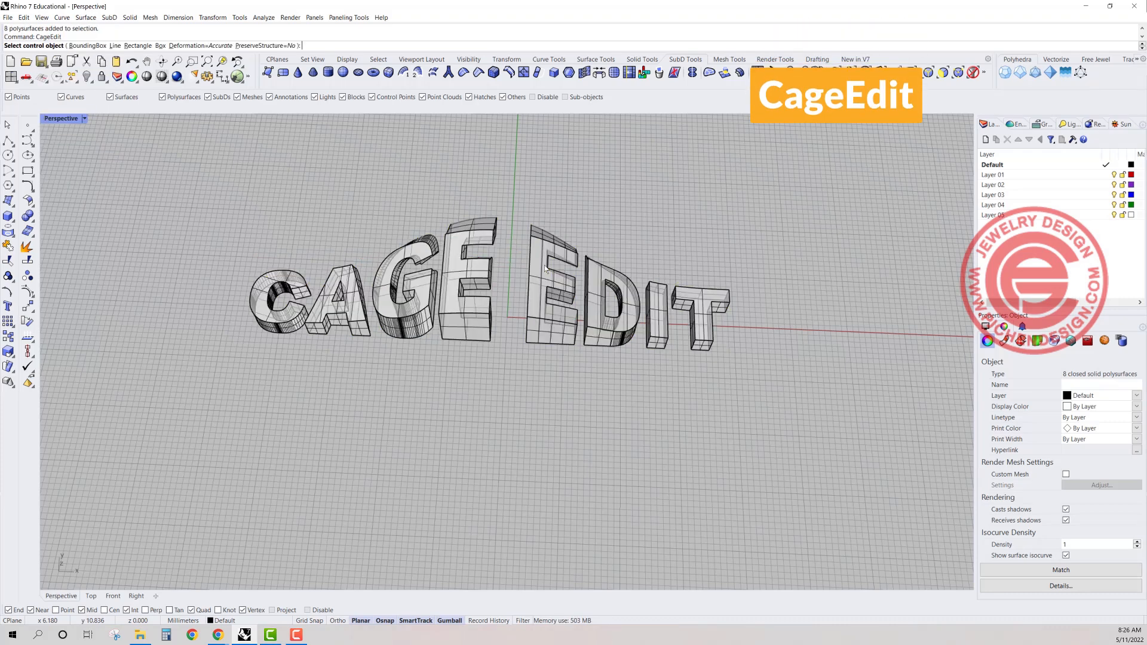
pyautogui.click(87, 45)
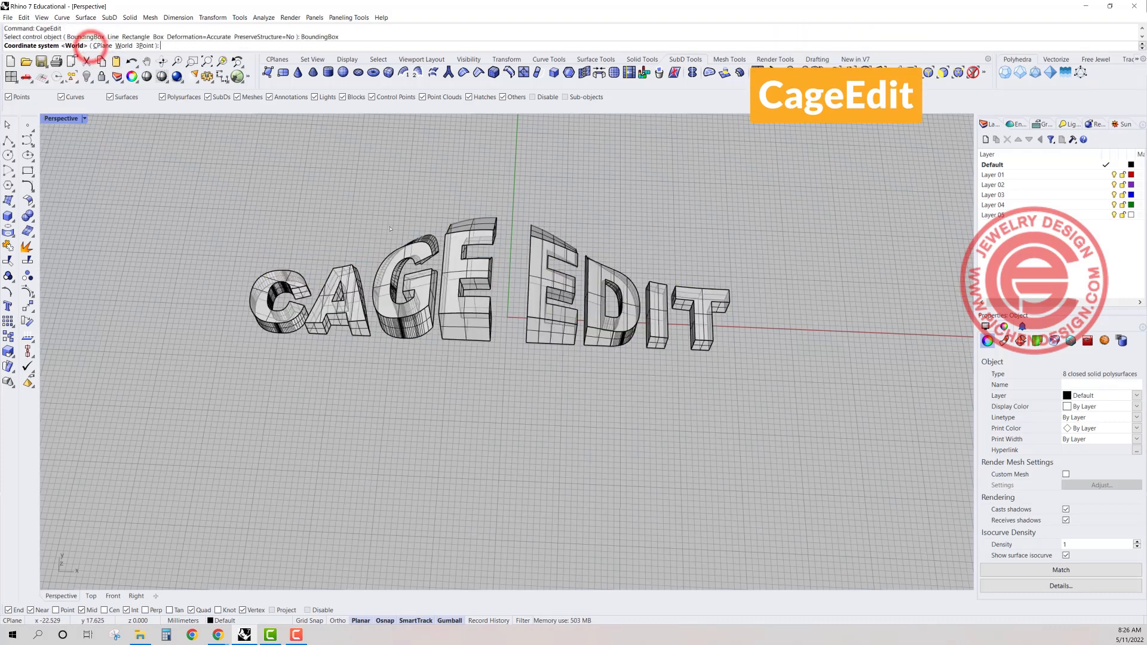
pyautogui.press('Return')
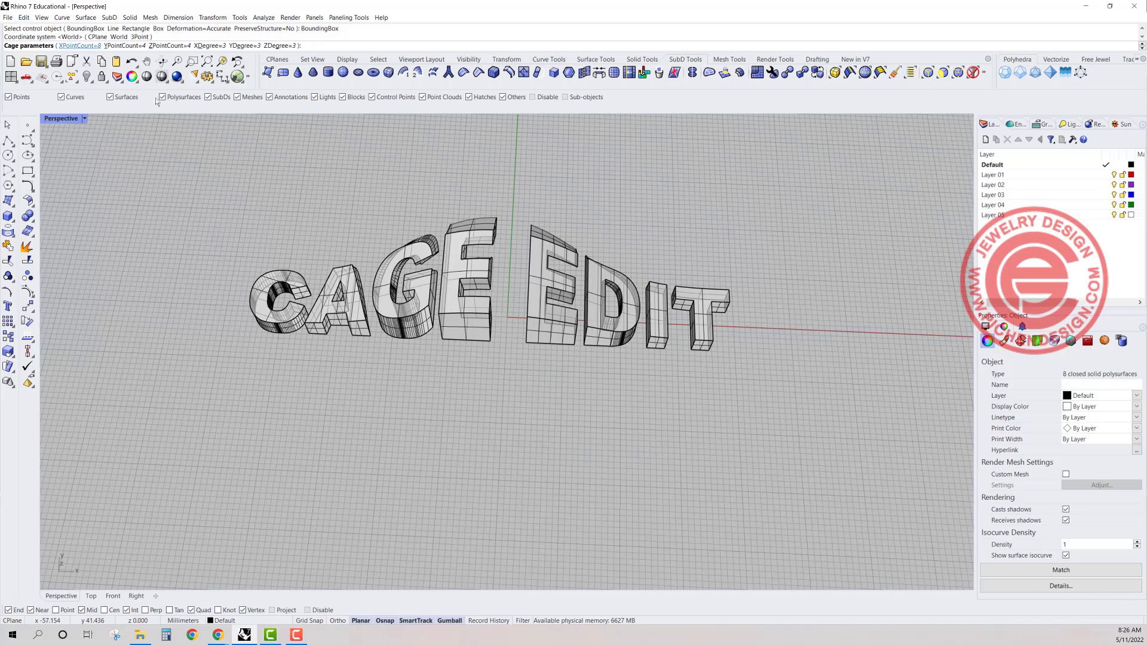
pyautogui.press('Return')
pyautogui.press('Return')
pyautogui.moveTo(361, 192); pyautogui.dragTo(503, 248, button='right')
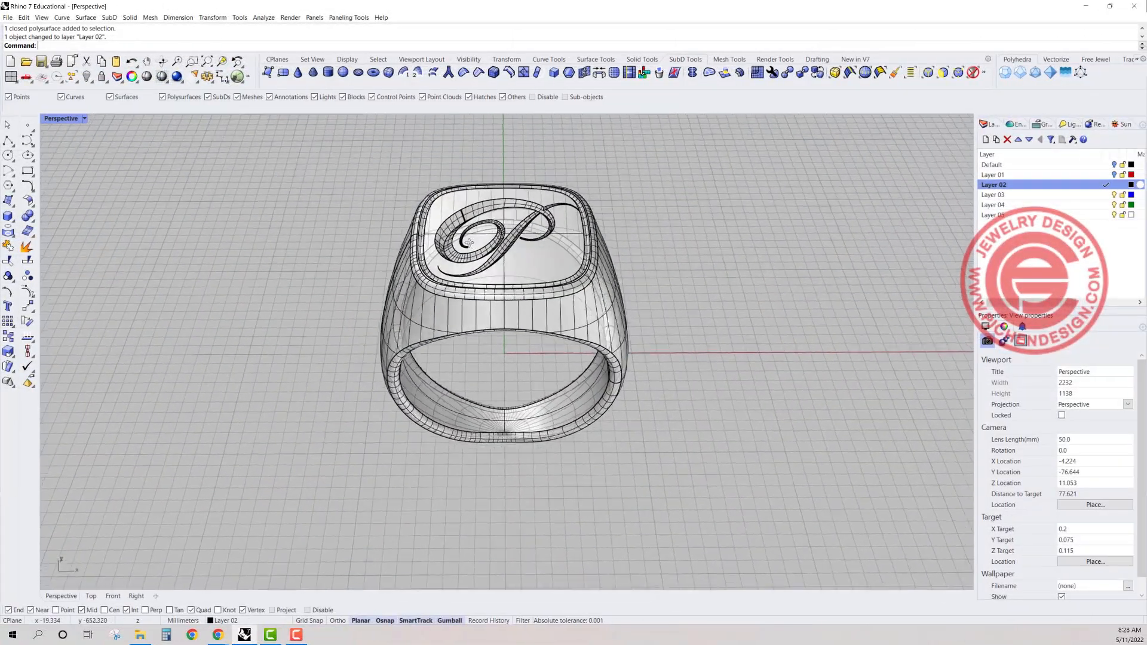
# Step: Select the signet ring, try scaling it with the gumball, inspect it, and undo the scaling
pyautogui.moveTo(457, 245); pyautogui.dragTo(456, 206, button='right')
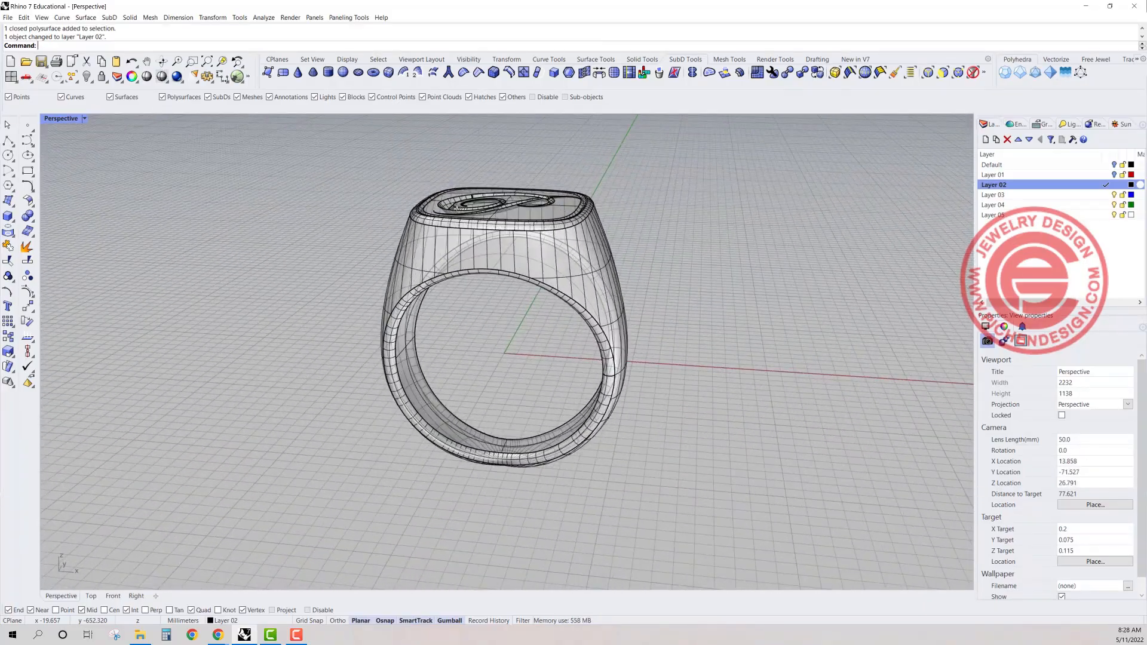
pyautogui.click(469, 240)
pyautogui.moveTo(470, 239); pyautogui.dragTo(417, 342)
pyautogui.moveTo(560, 245); pyautogui.dragTo(651, 251, button='right')
pyautogui.scroll(3, 543, 309)
pyautogui.moveTo(630, 300); pyautogui.dragTo(523, 289, button='right')
pyautogui.hotkey('ctrl', 'z')
# Step: Start CageEdit on the signet ring with a bounding box control object in the World coordinate system
pyautogui.moveTo(163, 151); pyautogui.dragTo(421, 289, button='right')
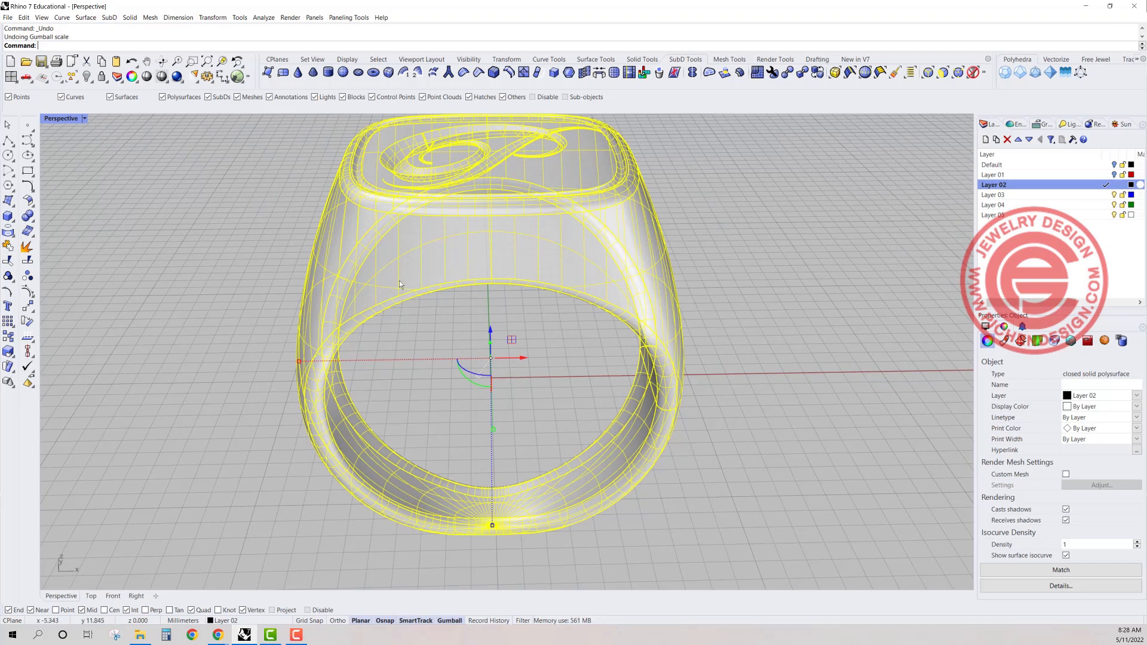
pyautogui.moveTo(397, 295)
pyautogui.mouseDown(button='right')
pyautogui.moveTo(401, 263)
pyautogui.moveTo(403, 275)
pyautogui.mouseUp(button='right')
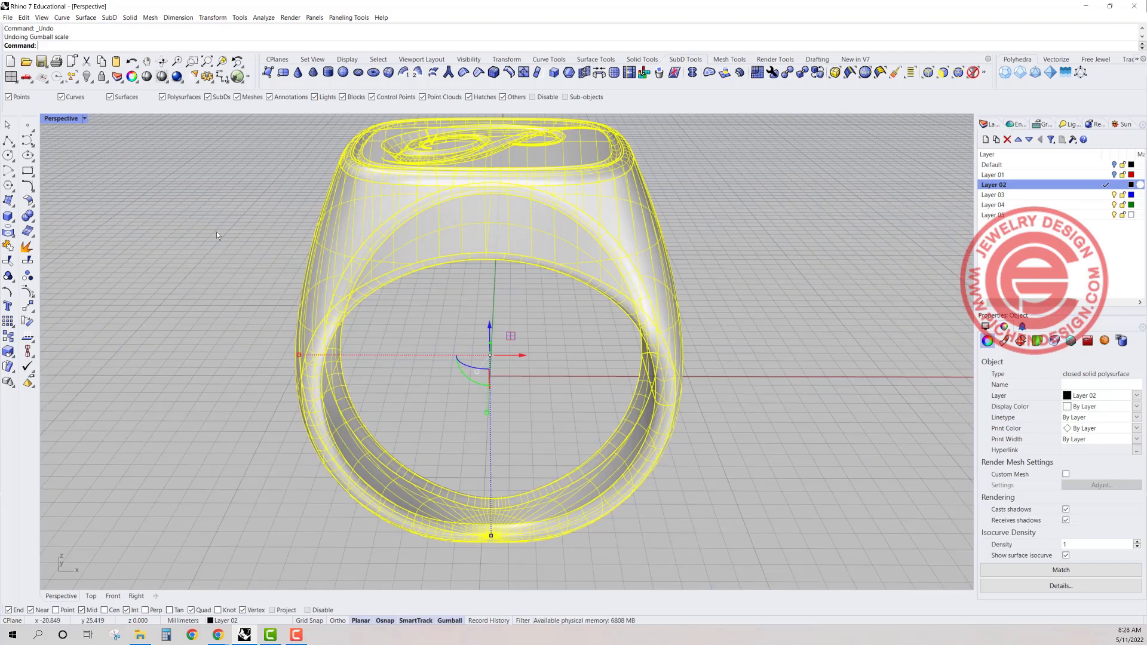
pyautogui.write('CageEdit')
pyautogui.press('Return')
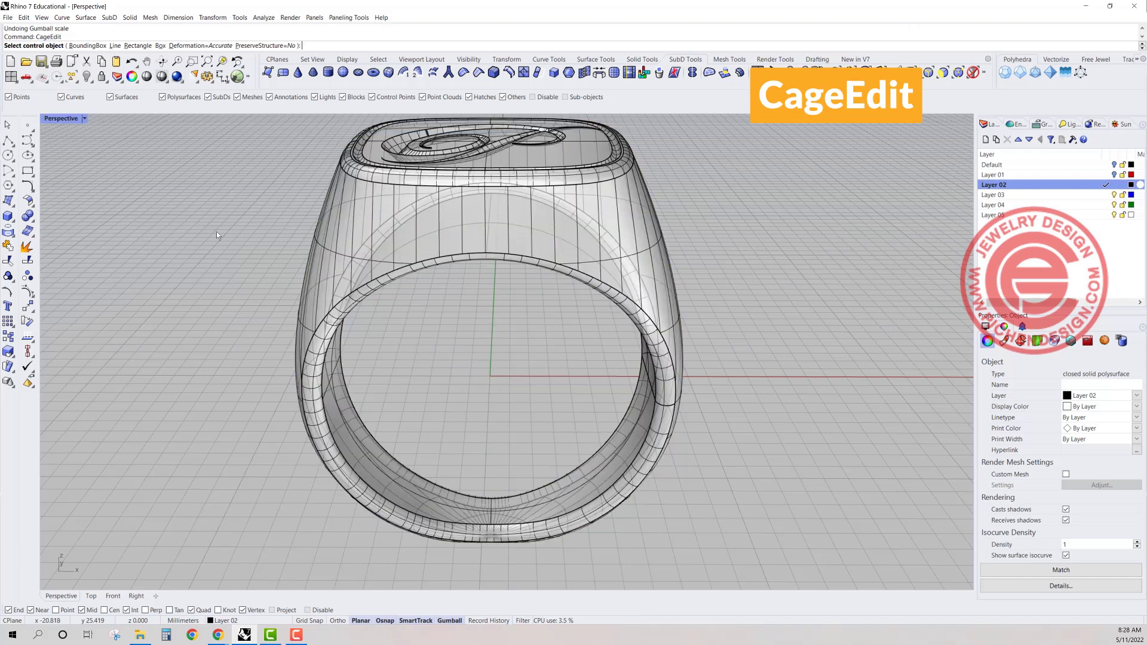
pyautogui.click(82, 46)
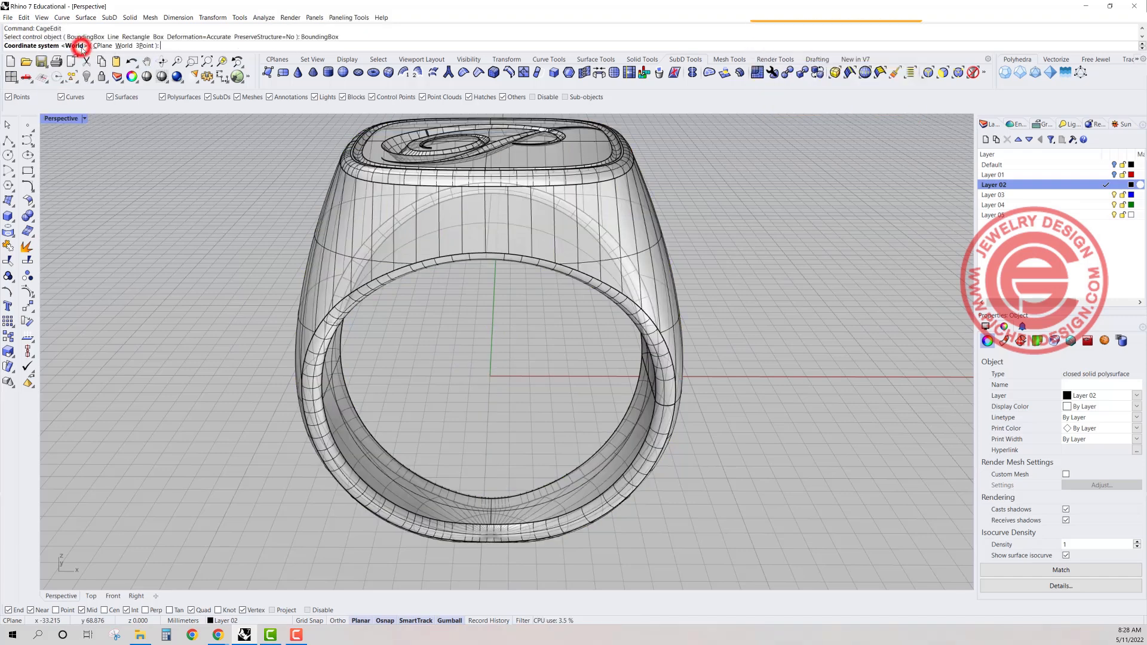
pyautogui.scroll(-4, 493, 377)
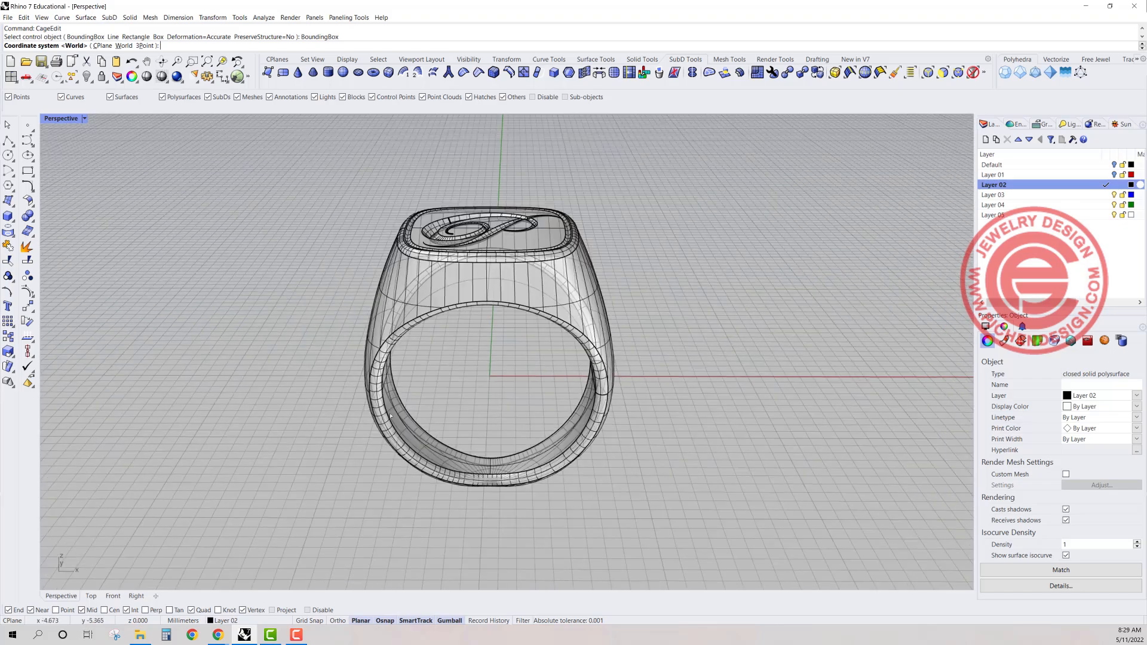
pyautogui.moveTo(554, 350); pyautogui.dragTo(378, 373, button='right')
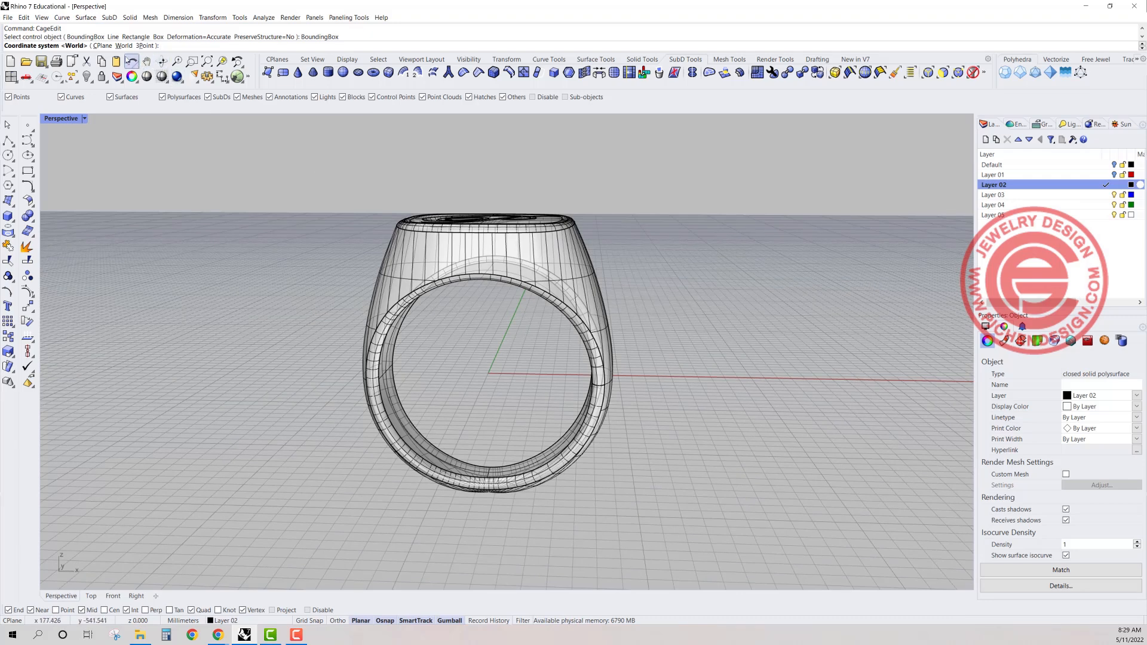
pyautogui.press('Return')
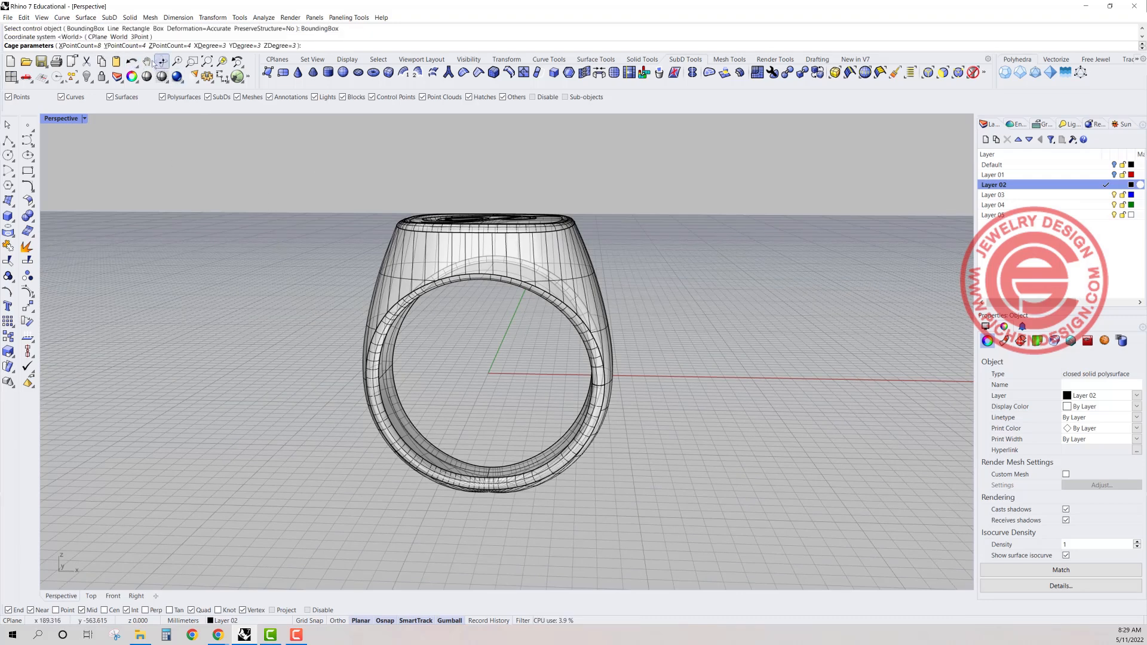
# Step: Set the ring cage to 12 X points and 16 Z points, keep 4 Y points and degree 3, and apply it to the Global region
pyautogui.click(81, 45)
pyautogui.write('12')
pyautogui.press('Return')
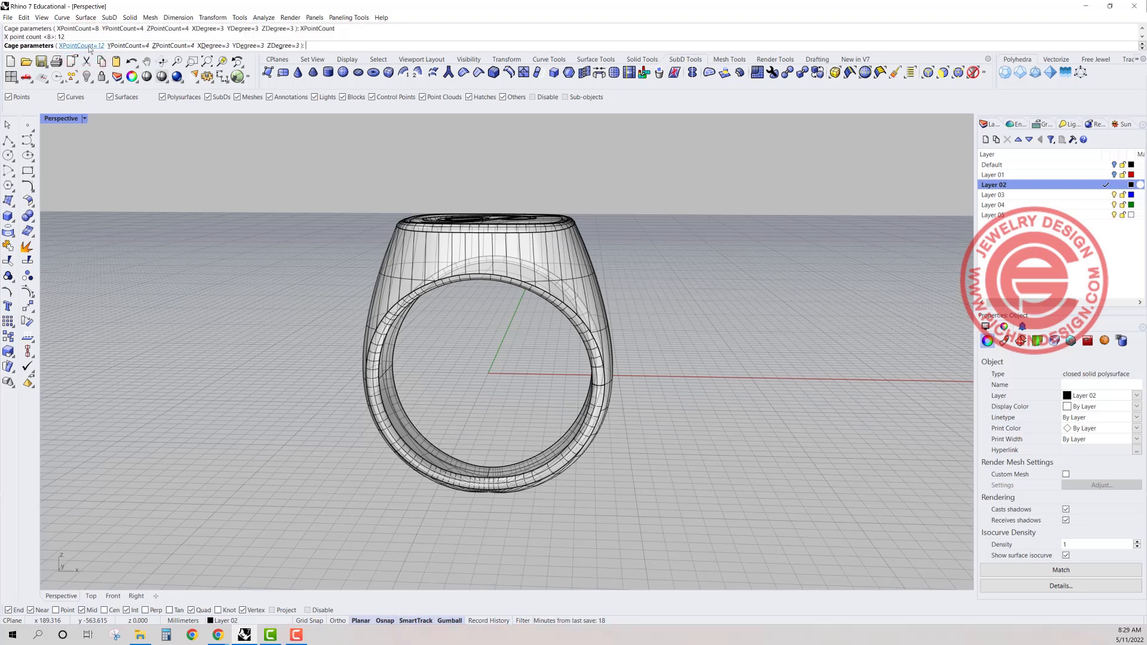
pyautogui.click(173, 46)
pyautogui.write('1')
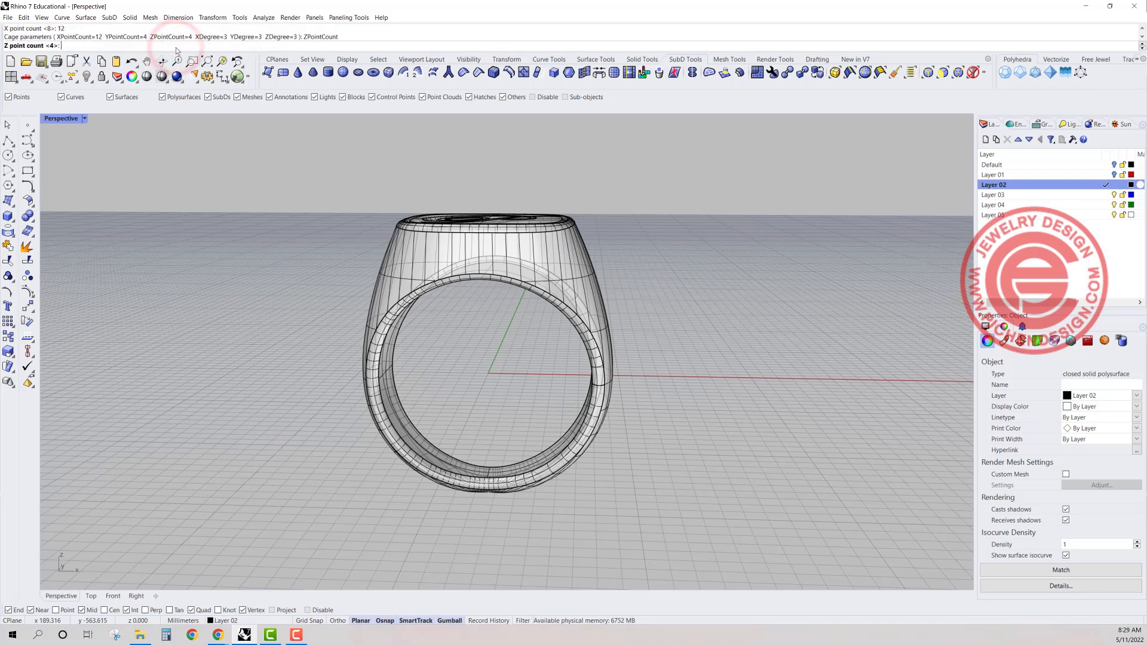
pyautogui.write('6')
pyautogui.press('Return')
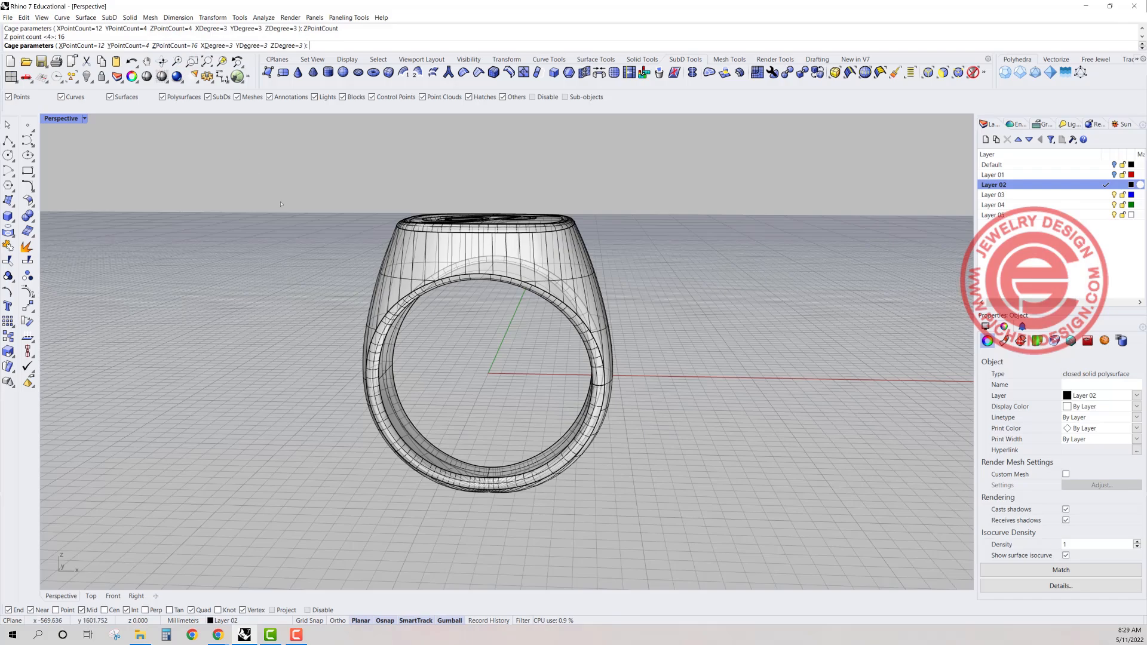
pyautogui.press('Return')
pyautogui.press('Return')
pyautogui.moveTo(560, 379)
pyautogui.mouseDown(button='right')
pyautogui.moveTo(577, 360)
pyautogui.moveTo(558, 365)
pyautogui.mouseUp(button='right')
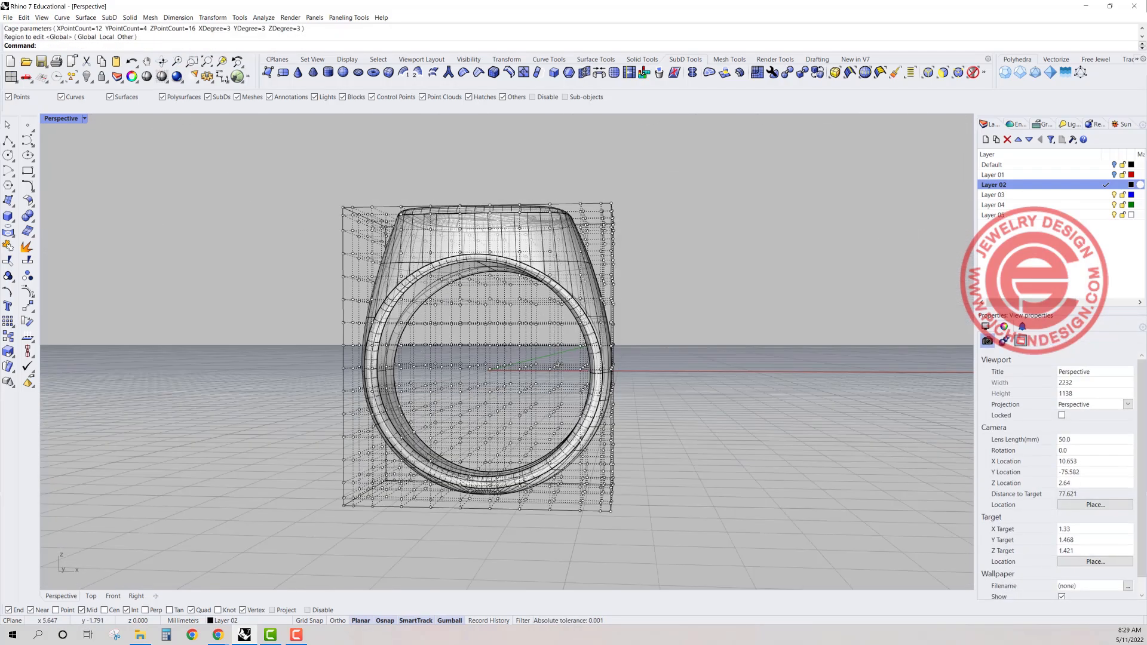
# Step: Return to the four-viewport layout, select the cage points around the ring's lower shank in the Front view, and scale them slightly inward along X
pyautogui.doubleClick(66, 118)
pyautogui.scroll(2, 169, 422)
pyautogui.moveTo(167, 422); pyautogui.dragTo(504, 572)
pyautogui.moveTo(194, 480)
pyautogui.mouseDown()
pyautogui.moveTo(181, 474)
pyautogui.moveTo(199, 481)
pyautogui.mouseUp()
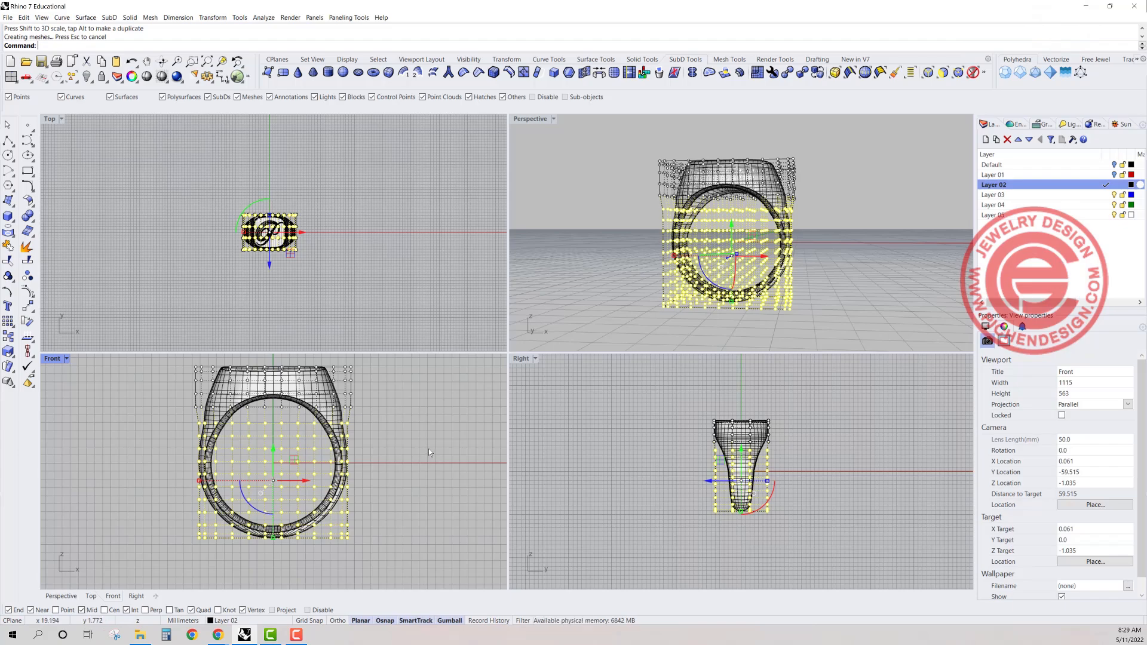
pyautogui.press('Escape')
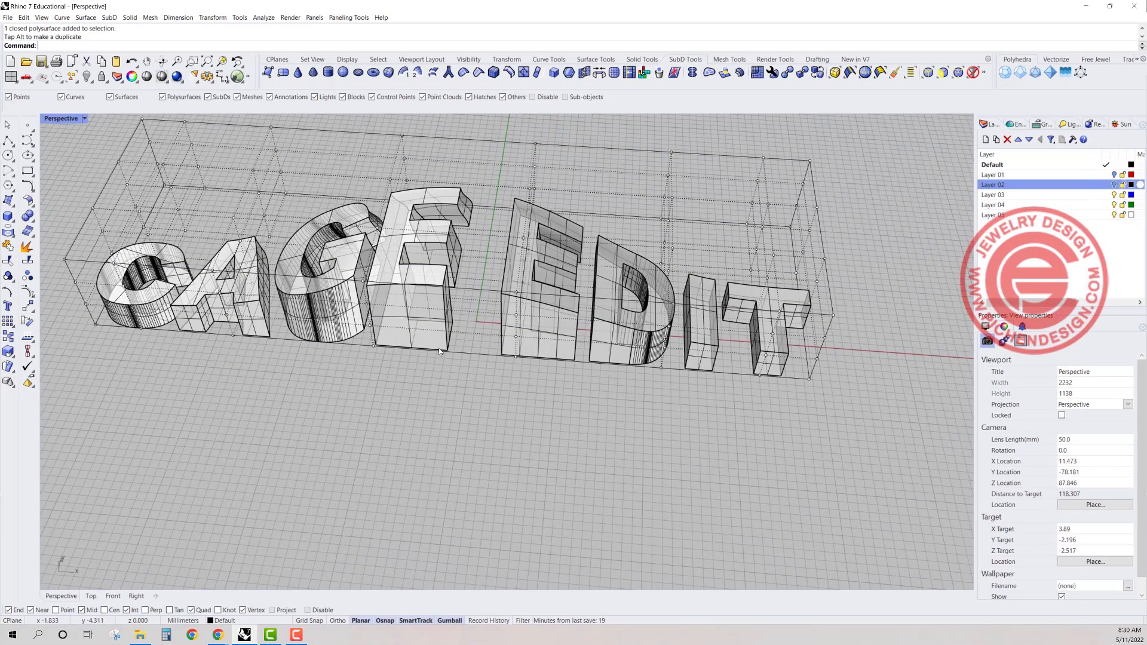
pyautogui.moveTo(383, 341); pyautogui.dragTo(418, 245, button='right')
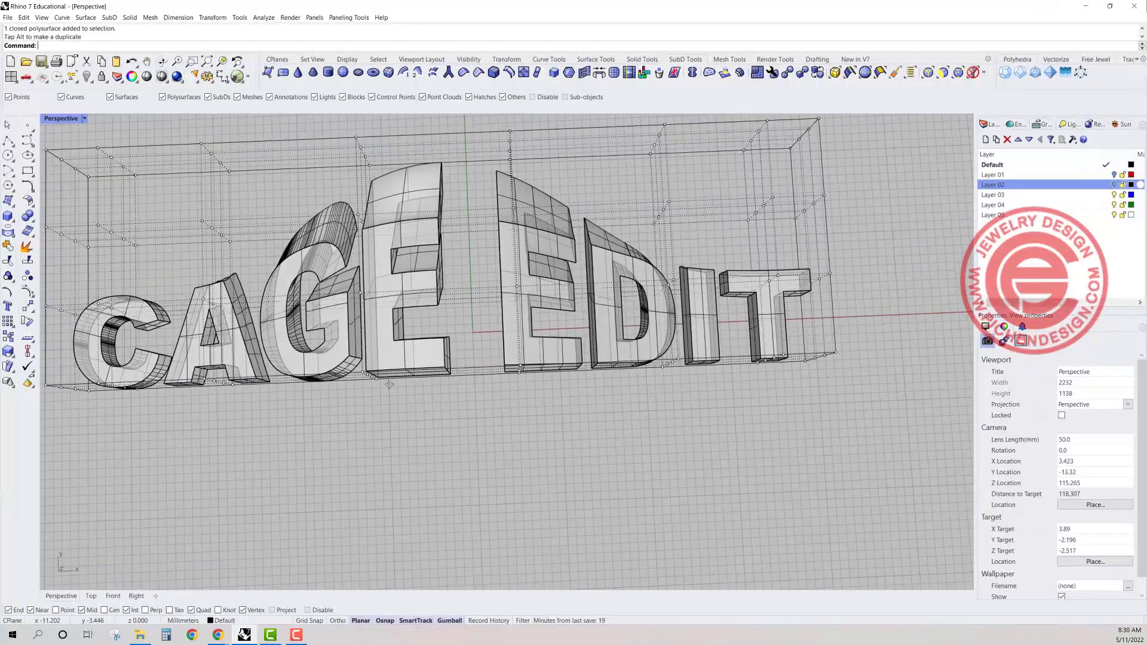